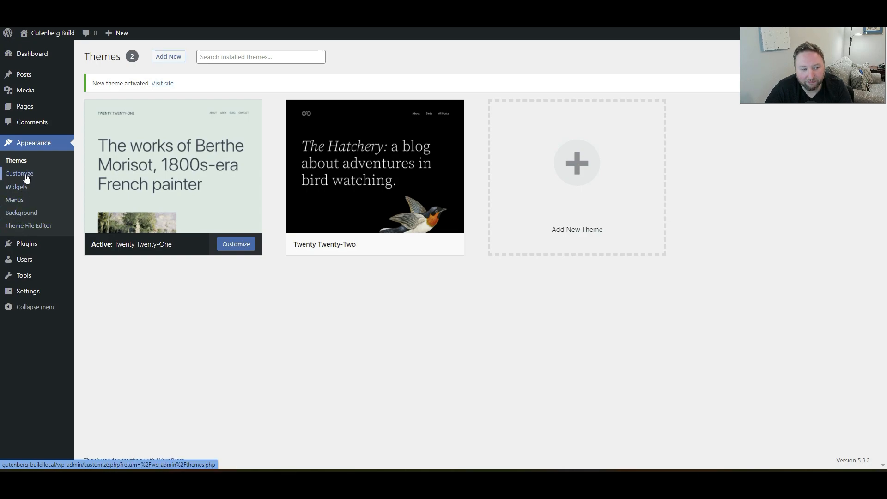
- Activate the Twenty Twenty-Two theme and open the site editor
mouse_move(332, 190)
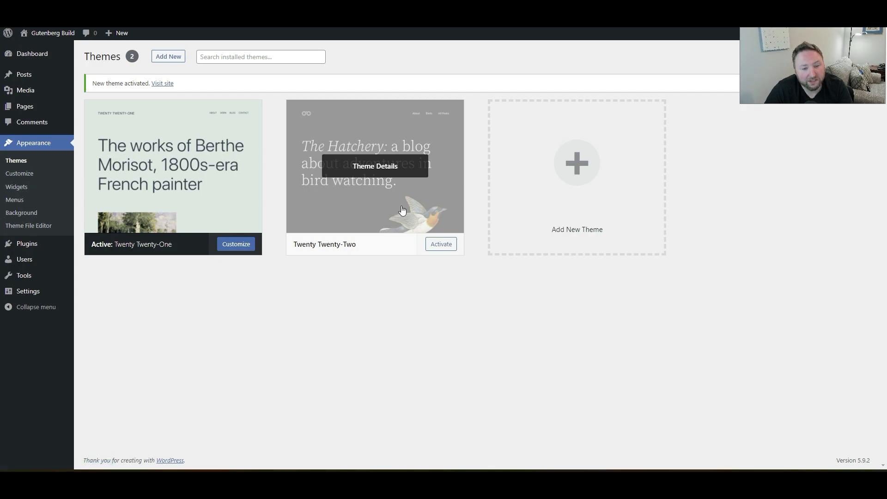
click(439, 243)
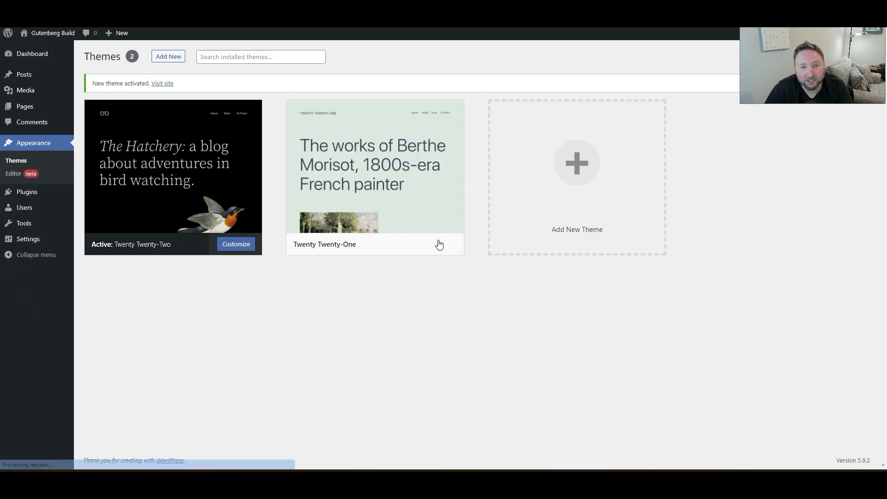
click(14, 177)
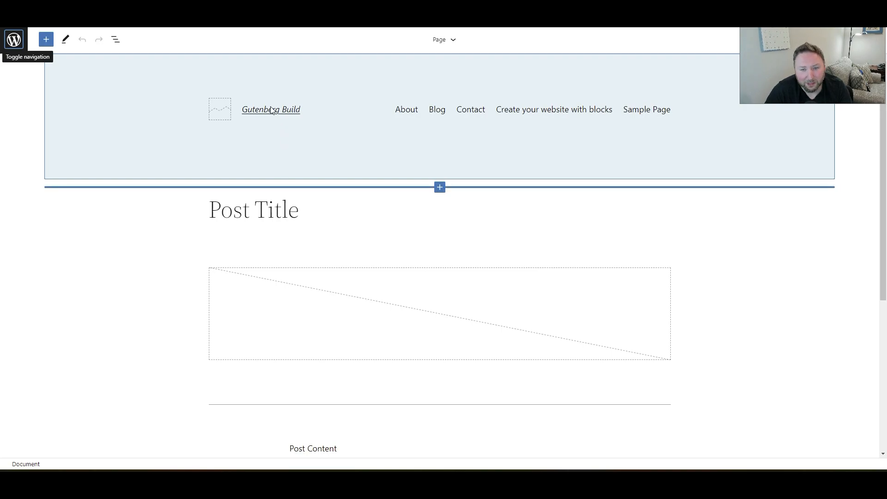
- Examine the header, footer and post featured image blocks of the Page template
click(223, 110)
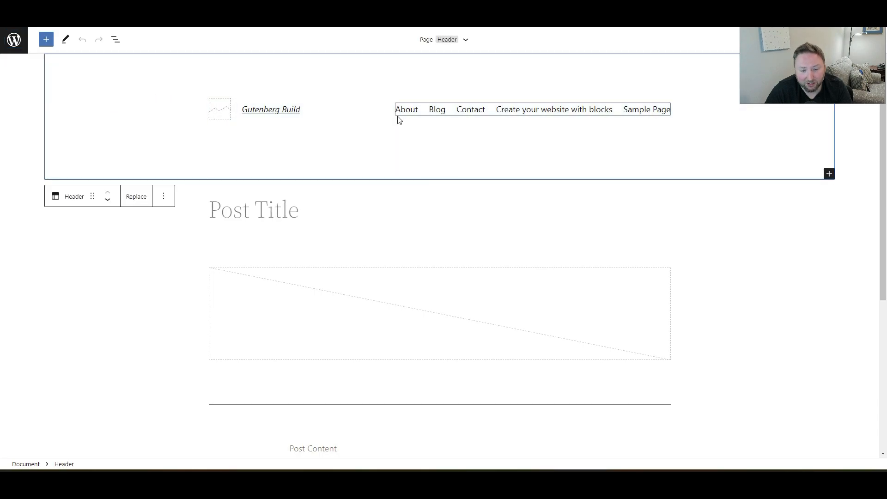
scroll(399, 119, down, 5)
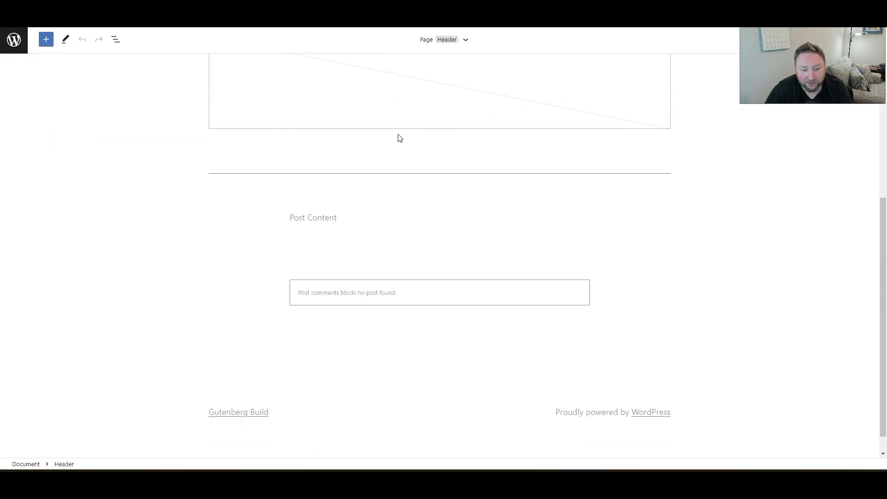
click(159, 393)
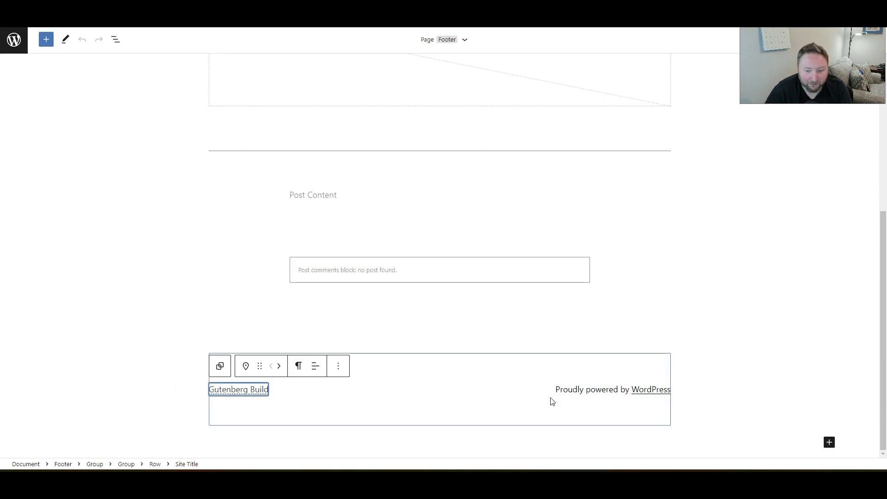
scroll(239, 151, up, 5)
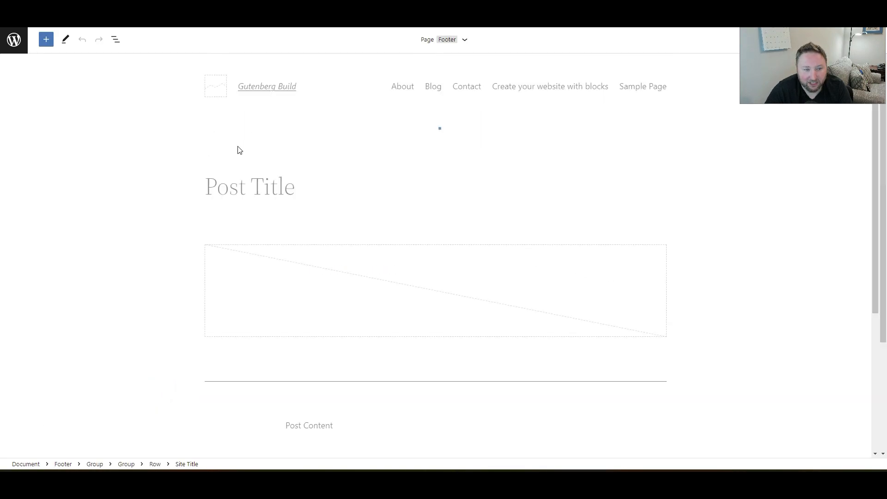
scroll(206, 121, up, 1)
click(180, 92)
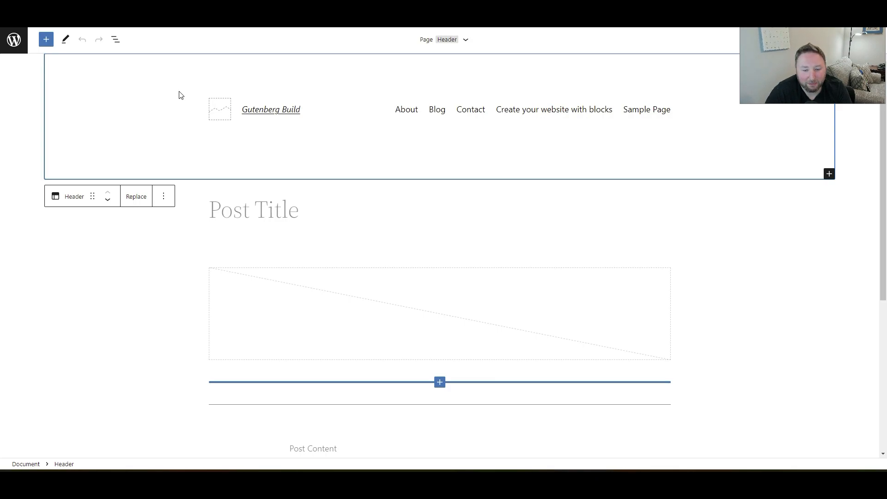
click(293, 302)
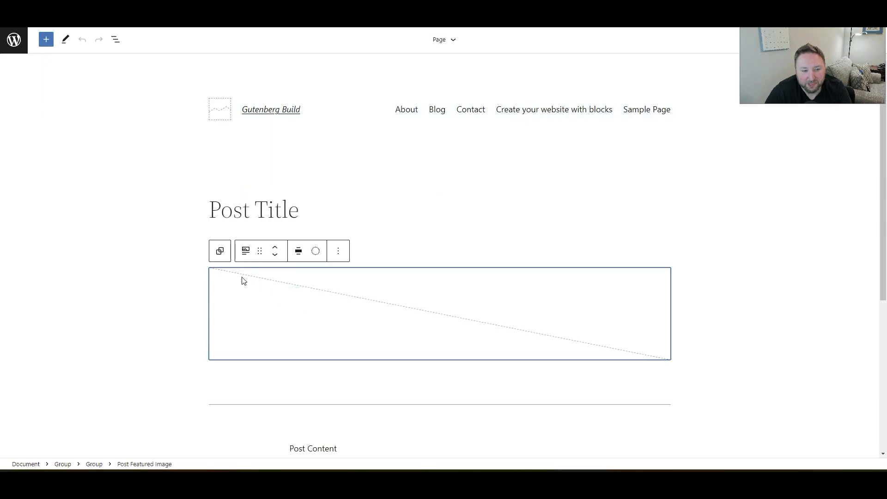
- Leave the site editor, start a new blank page and dismiss the block editor welcome guide
click(14, 40)
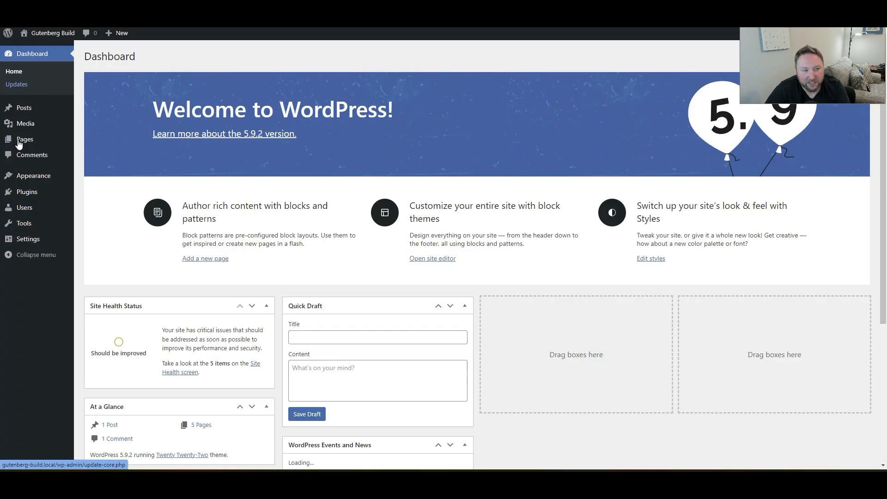
mouse_move(40, 142)
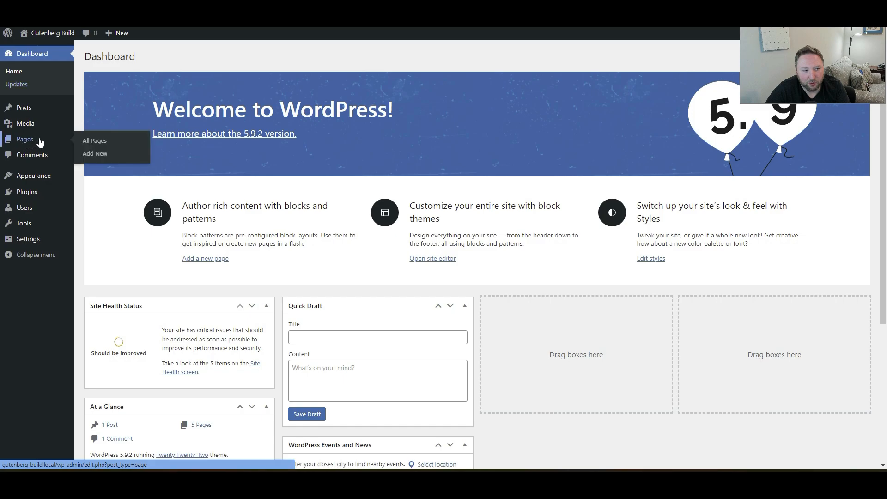
click(99, 154)
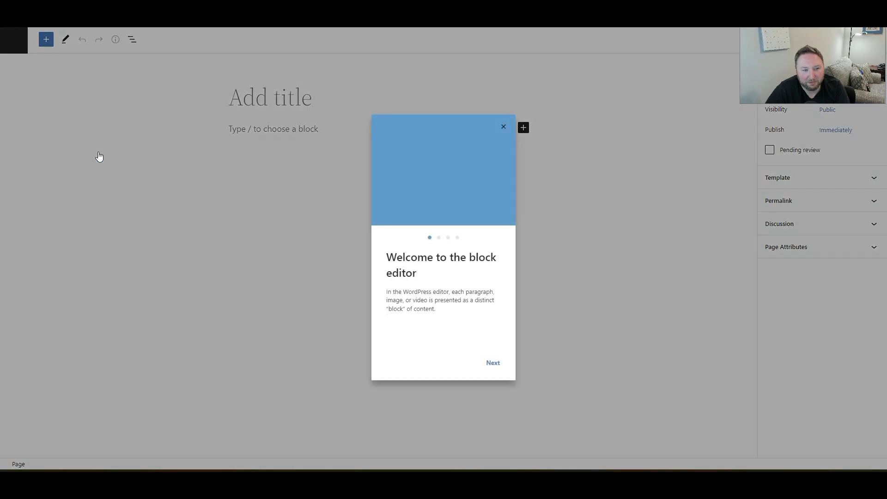
click(503, 127)
click(269, 95)
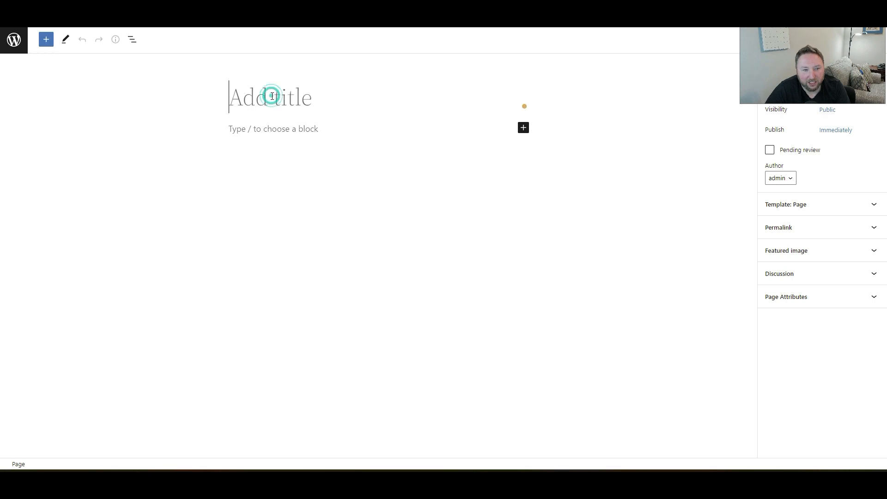
- Browse the full block library, from the text, media and design blocks down to the widget and theme blocks
click(523, 127)
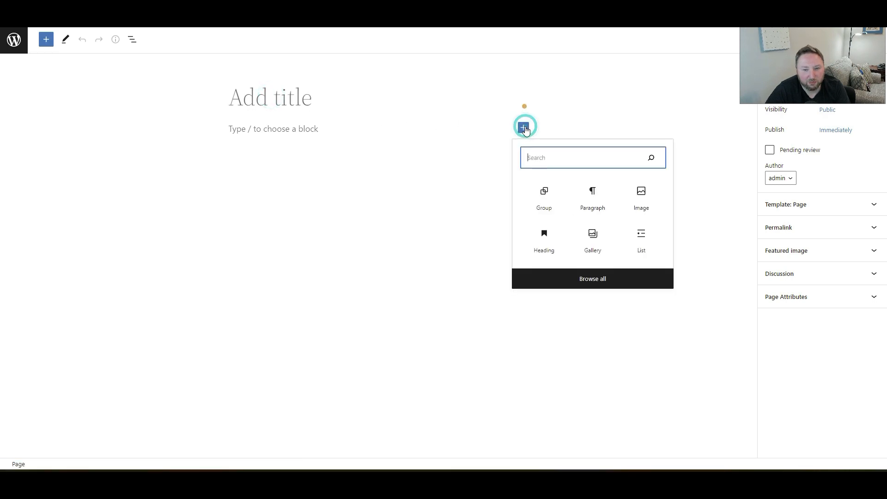
click(46, 39)
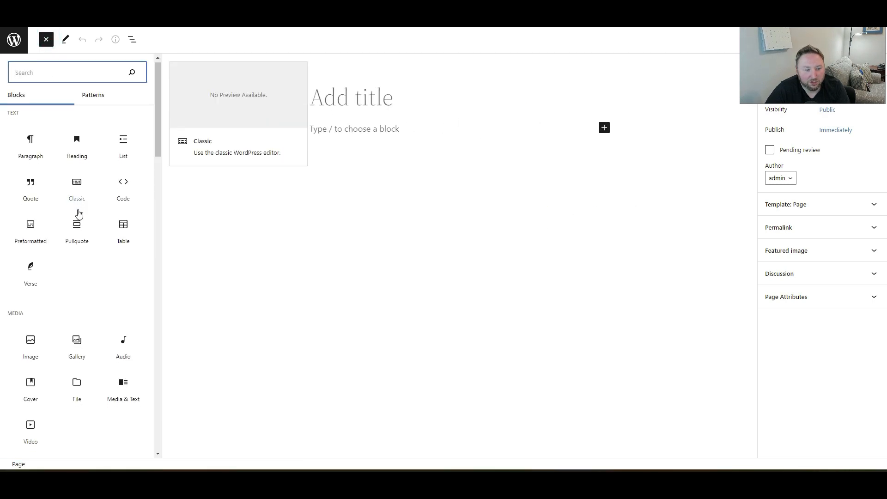
scroll(74, 230, down, 6)
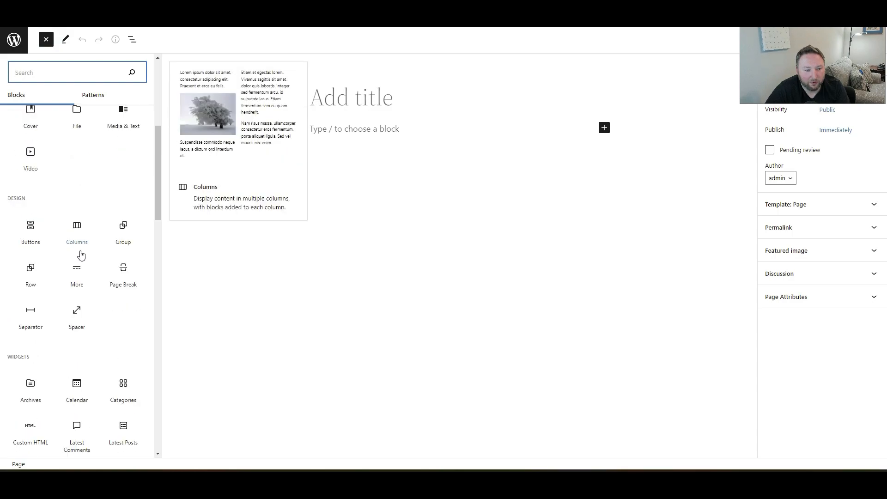
scroll(95, 257, down, 3)
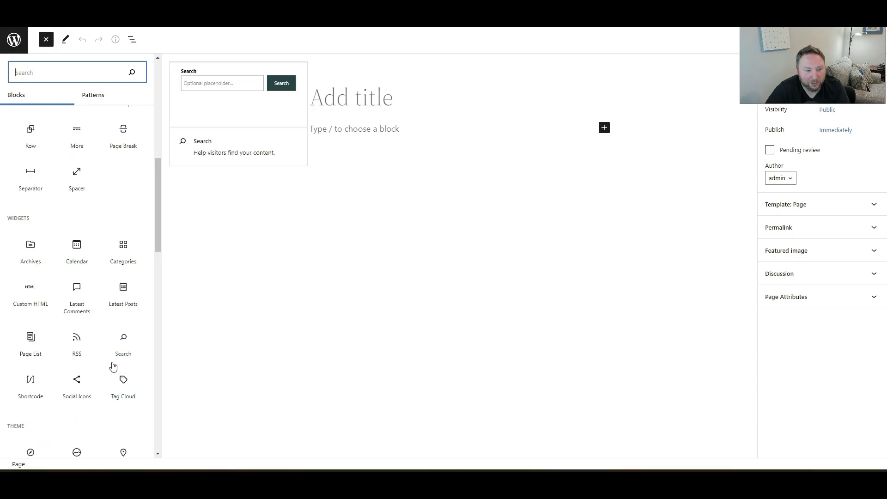
scroll(107, 370, down, 5)
scroll(115, 360, down, 1)
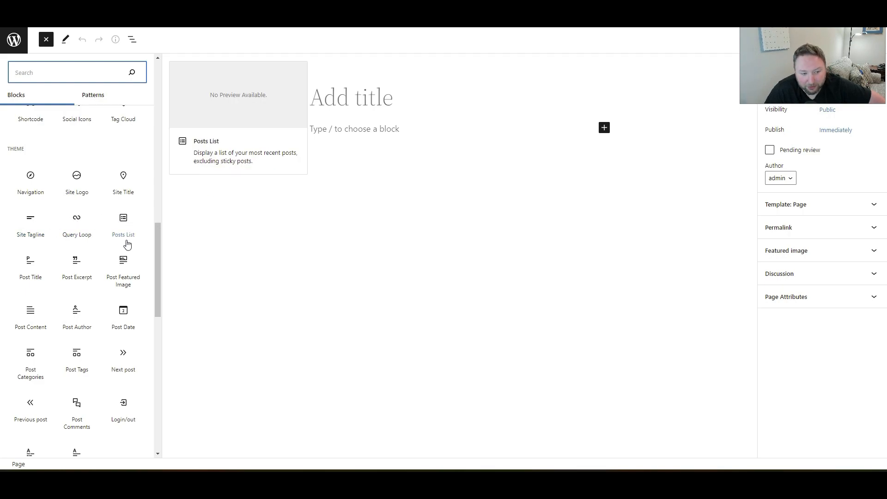
scroll(41, 339, down, 1)
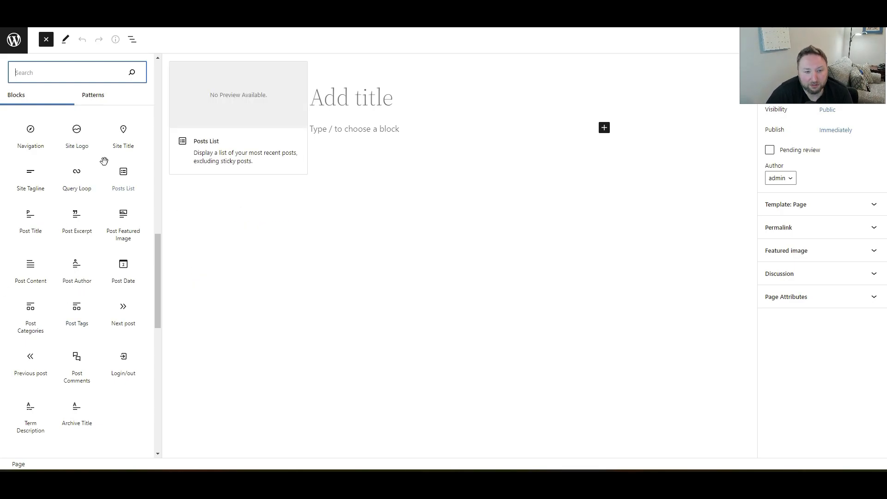
scroll(104, 160, up, 15)
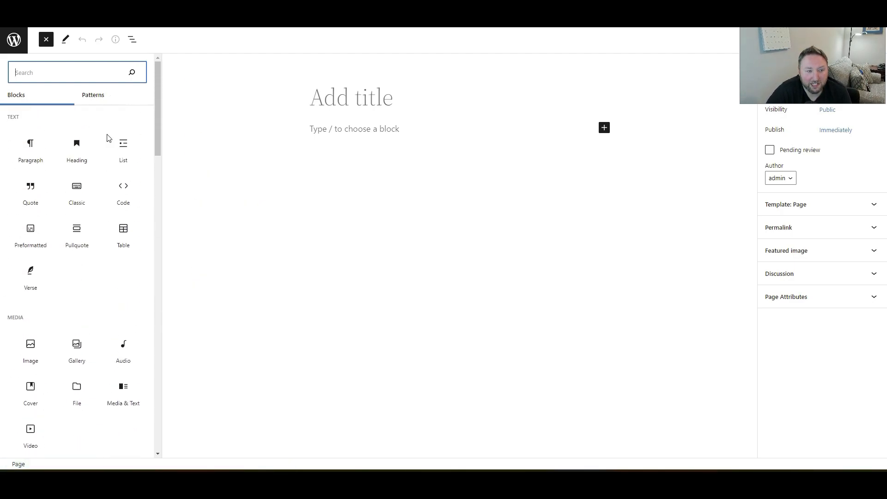
- Return to the pages list and create a new page titled "Home"
click(10, 41)
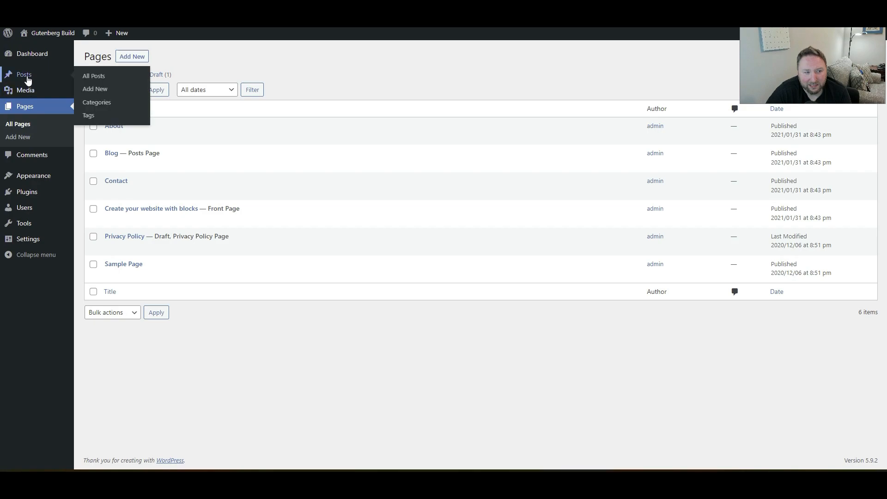
click(131, 57)
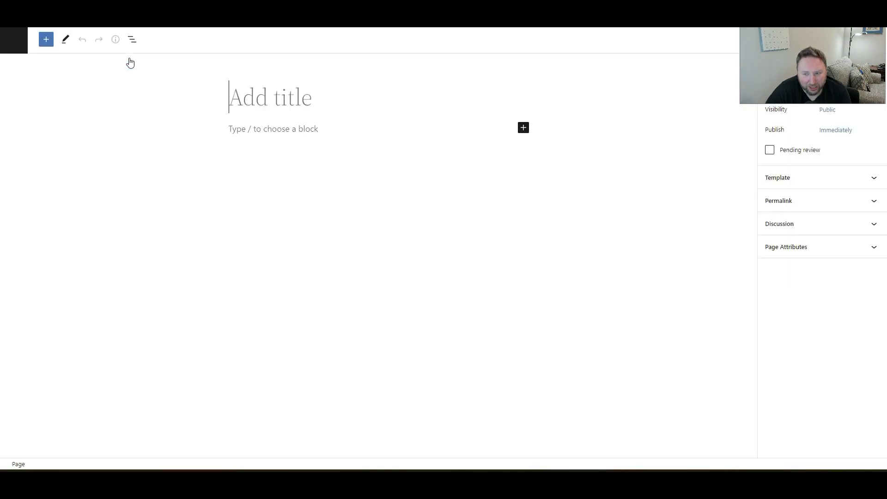
text(Home)
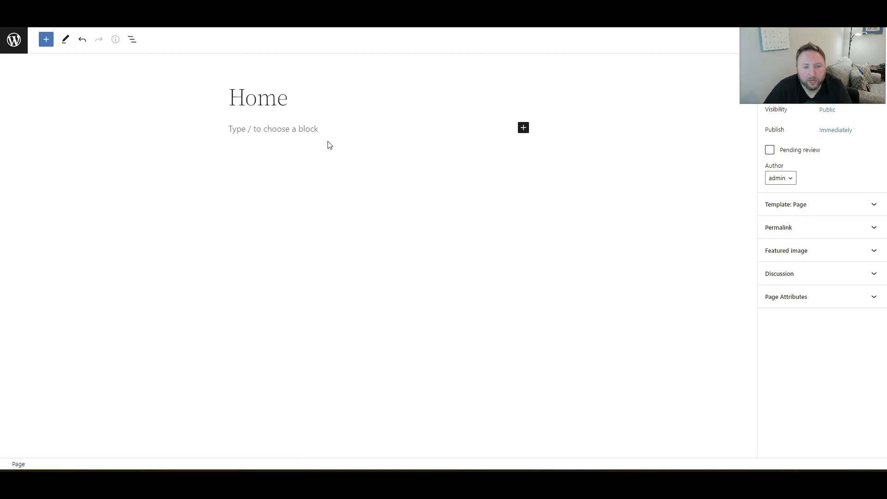
click(251, 131)
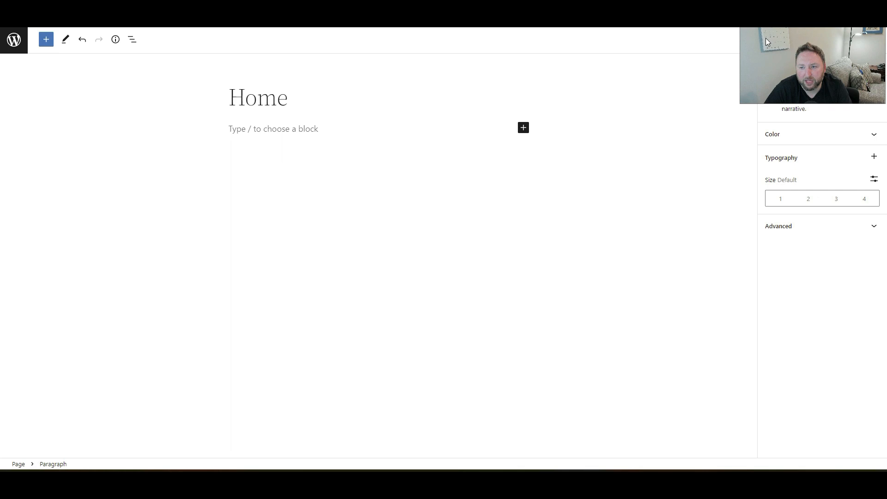
drag(796, 45, 797, 415)
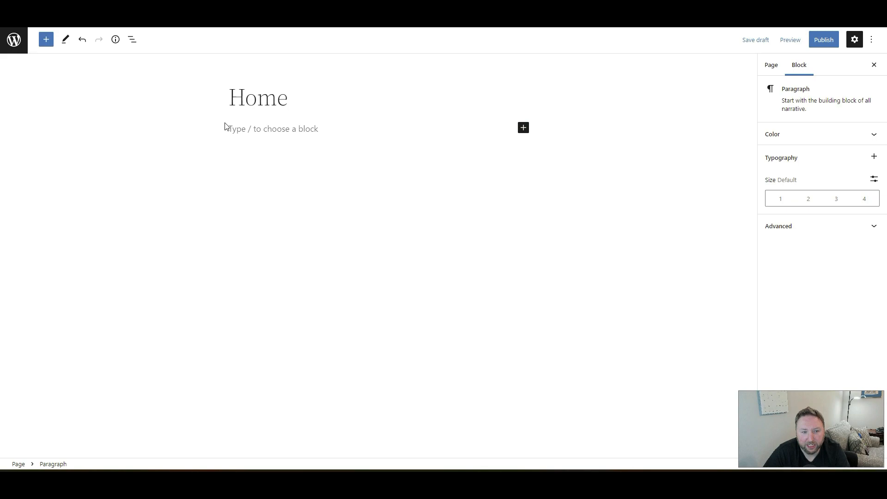
click(250, 128)
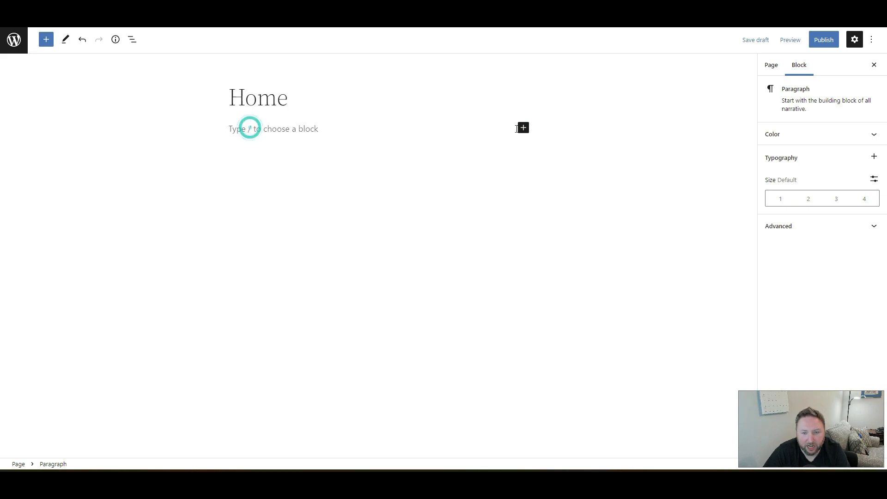
click(523, 127)
click(383, 165)
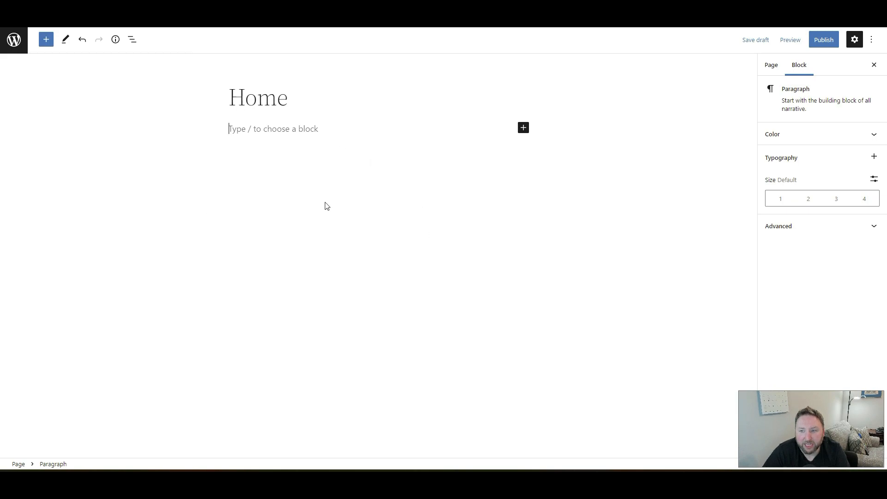
- Publish the Home page, close the publishing confirmation and reload the editor
click(824, 40)
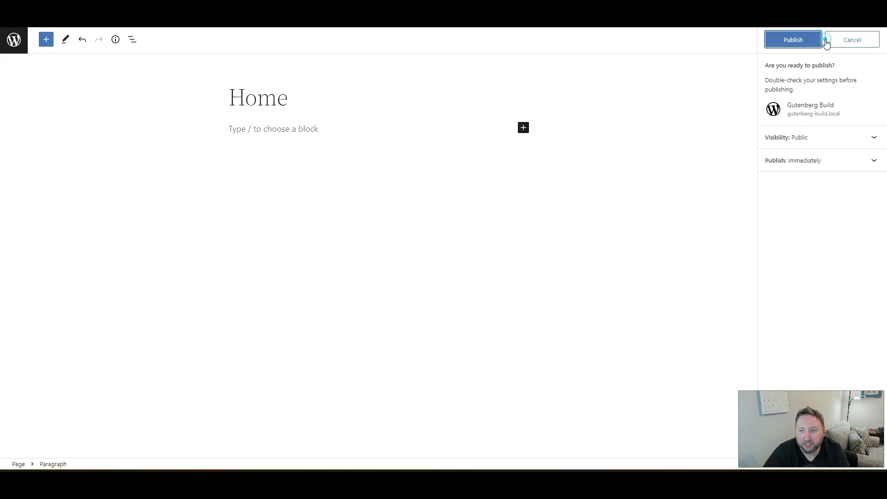
click(792, 40)
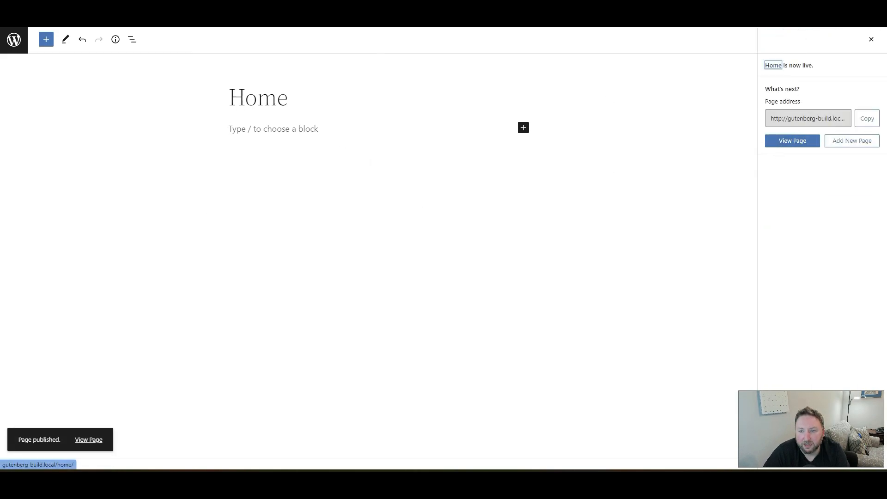
click(871, 39)
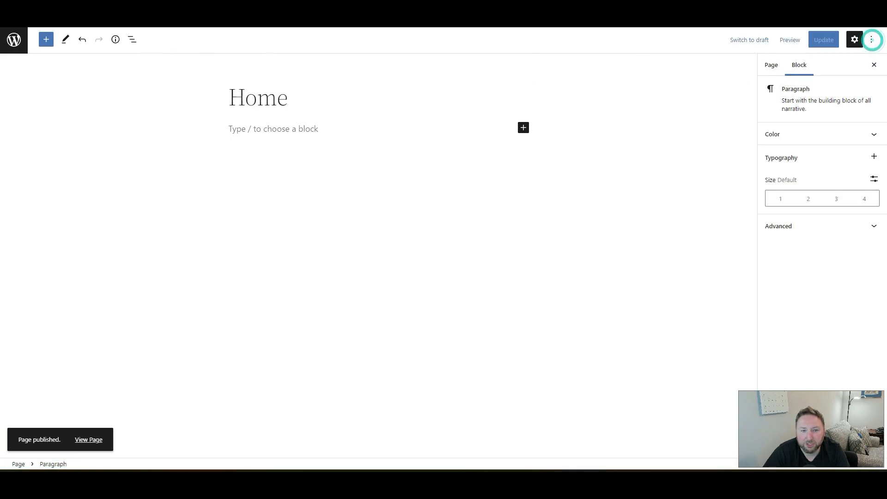
key(F5)
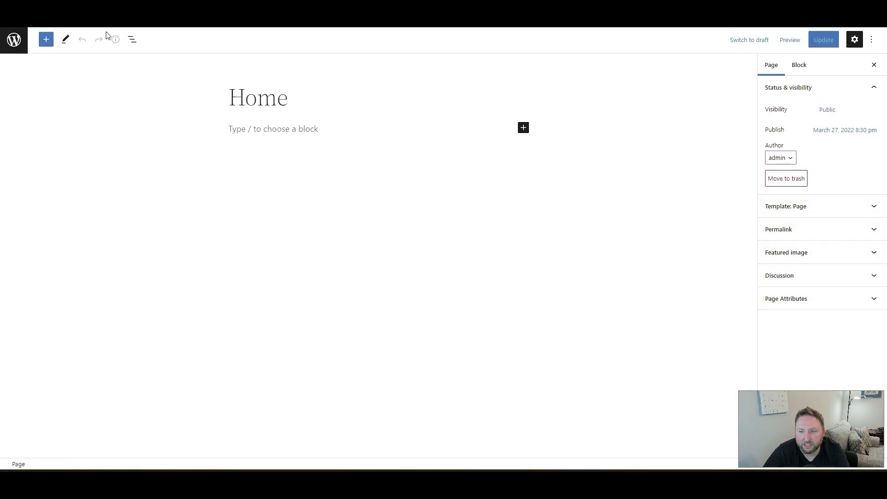
- Leave the Home page editor and open the theme's site editor
click(13, 42)
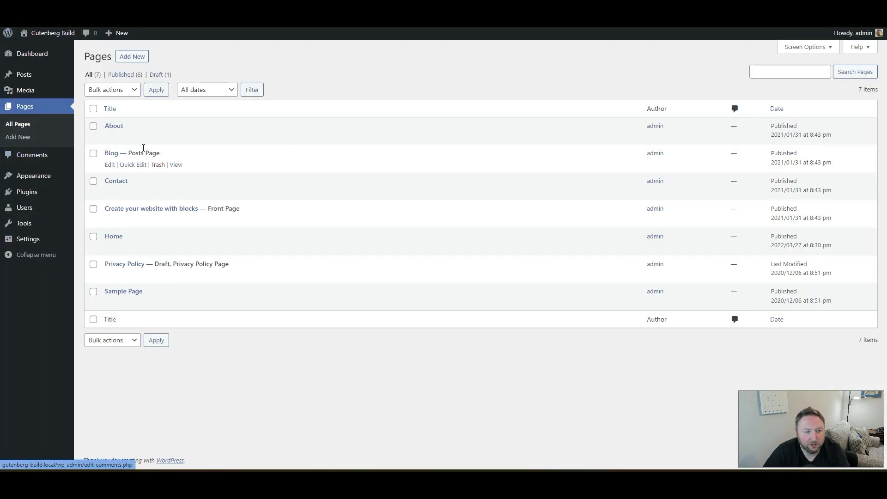
mouse_move(27, 175)
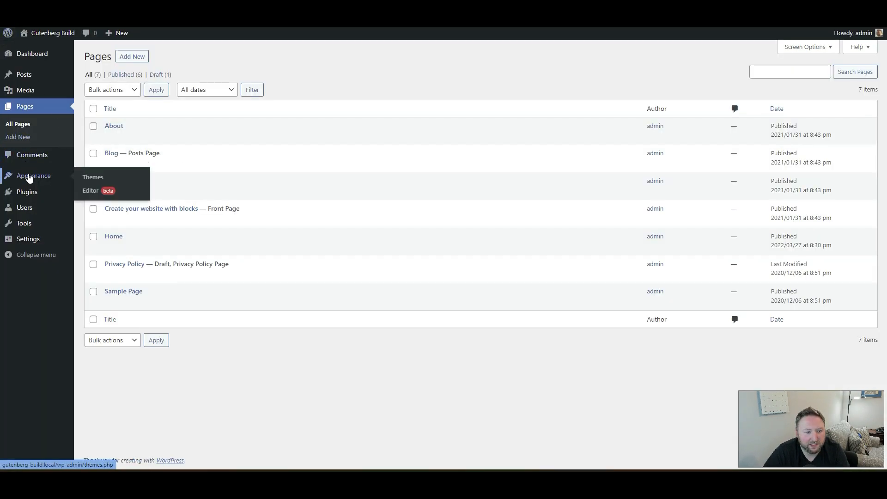
click(97, 191)
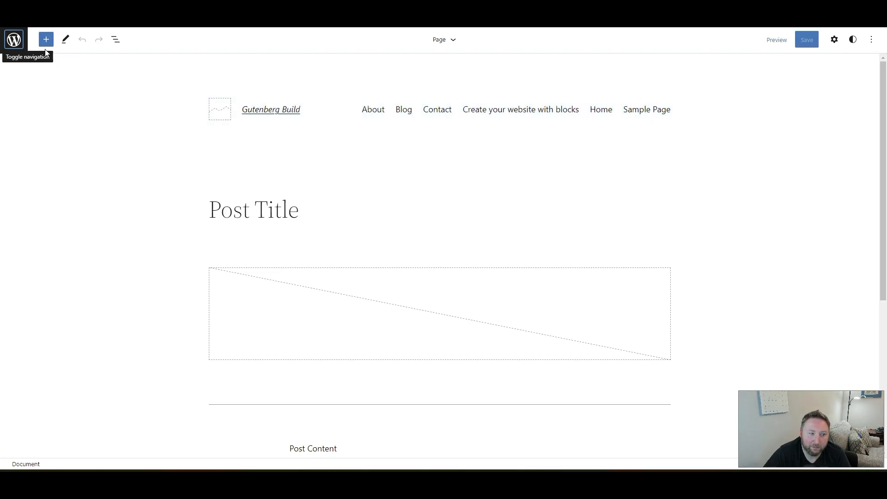
- Check the site editor's view and tool options and the areas that make up the Page template
click(870, 39)
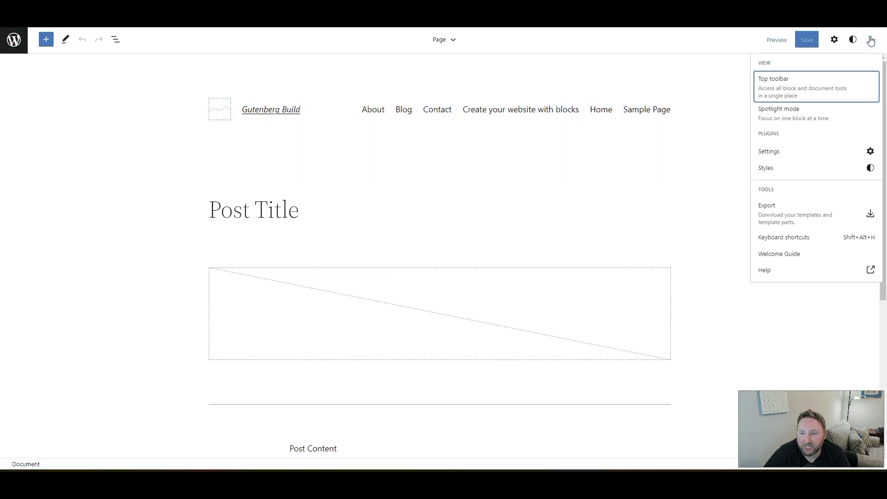
click(871, 41)
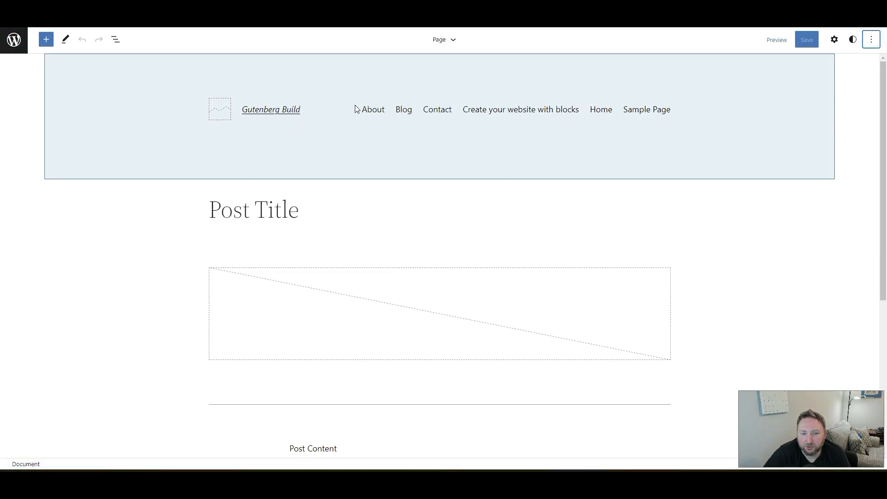
click(452, 42)
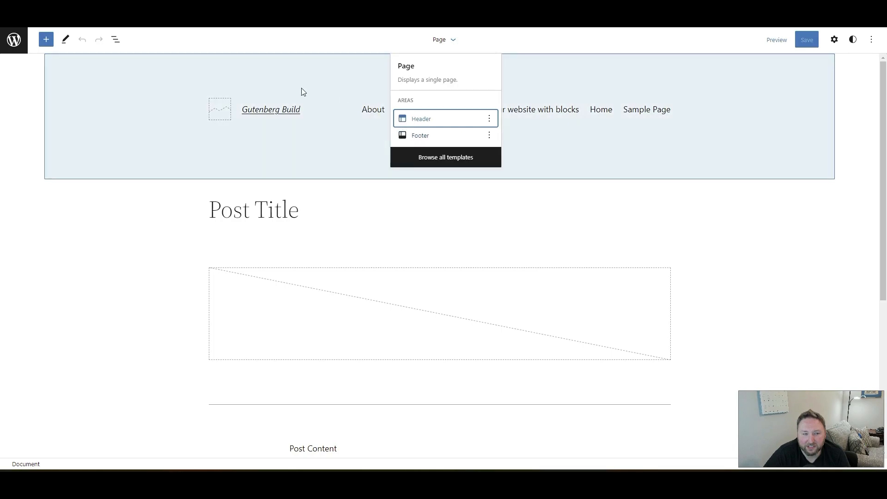
- Review the theme's template parts, then look through the full list of templates from 404 to Single Post
click(14, 39)
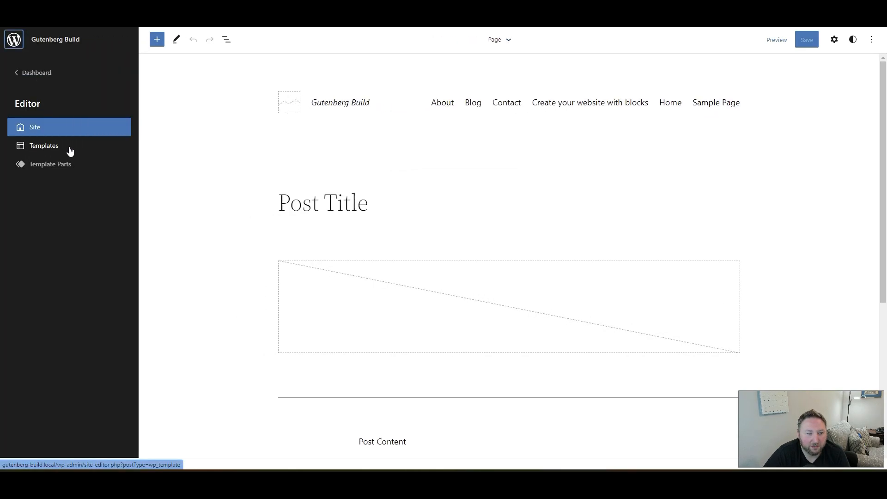
click(44, 165)
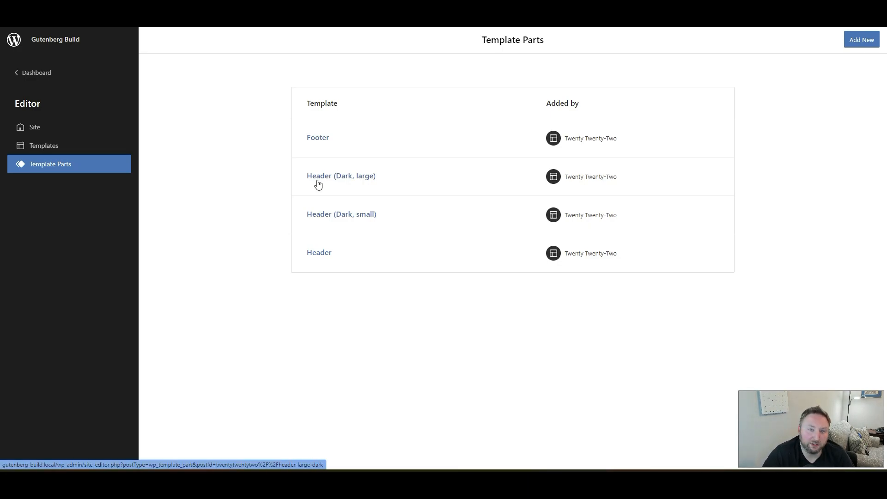
click(51, 149)
scroll(353, 200, down, 3)
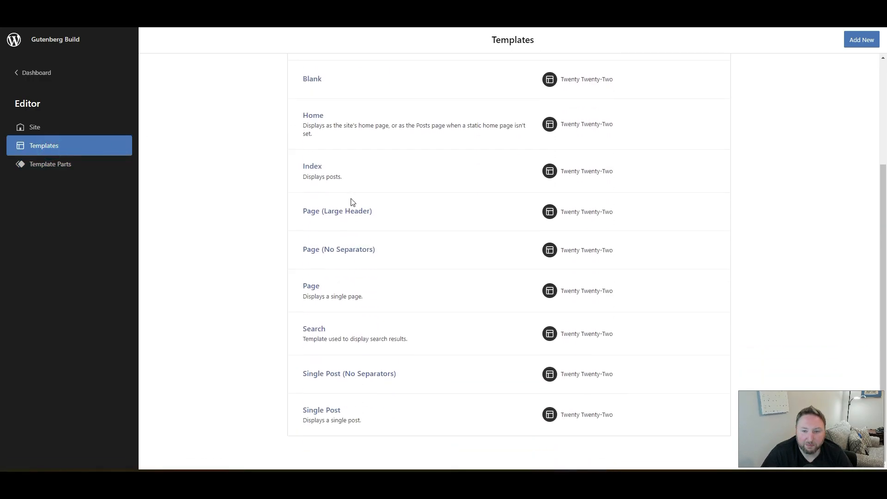
scroll(347, 215, up, 3)
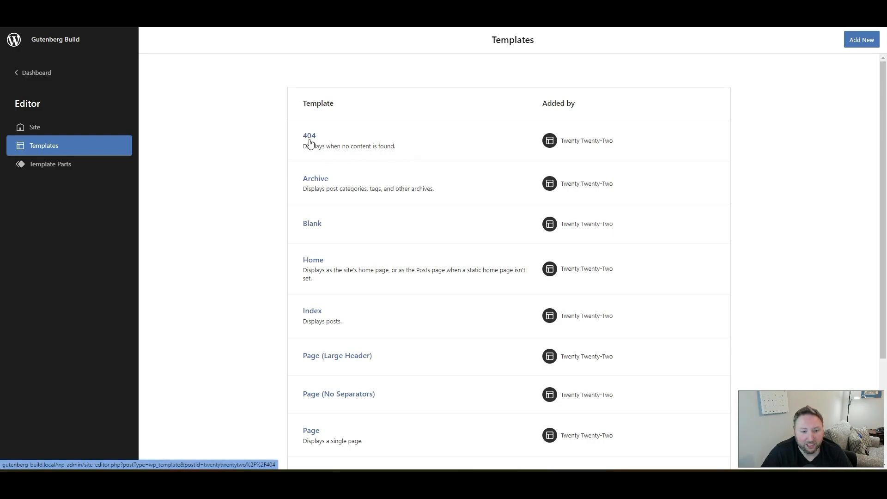
scroll(321, 223, down, 3)
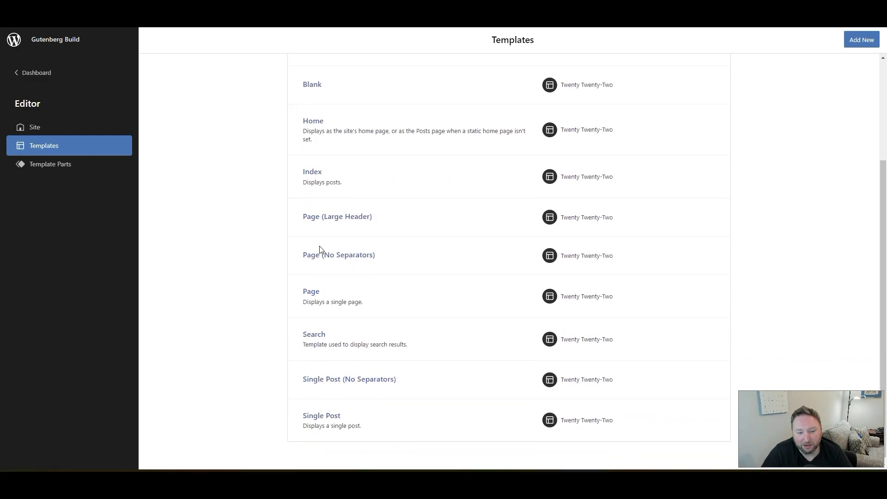
scroll(328, 291, up, 3)
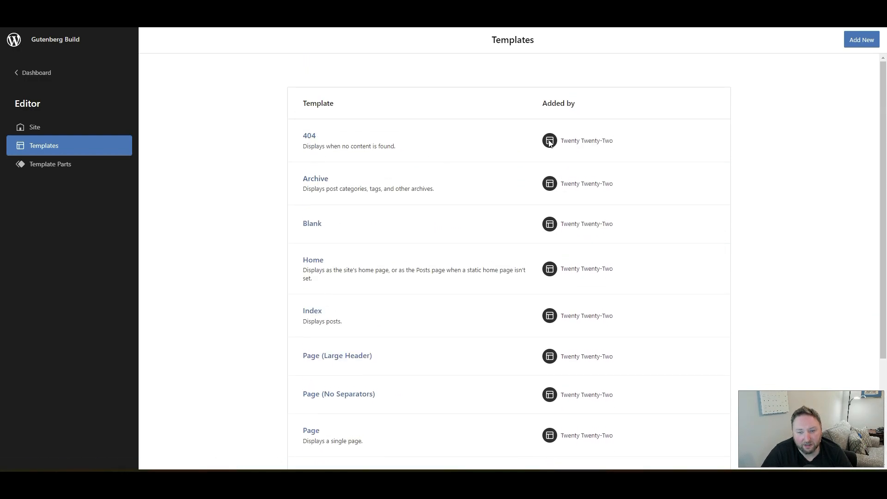
- Open the 404 template for editing and make its large 404 heading bold
click(307, 136)
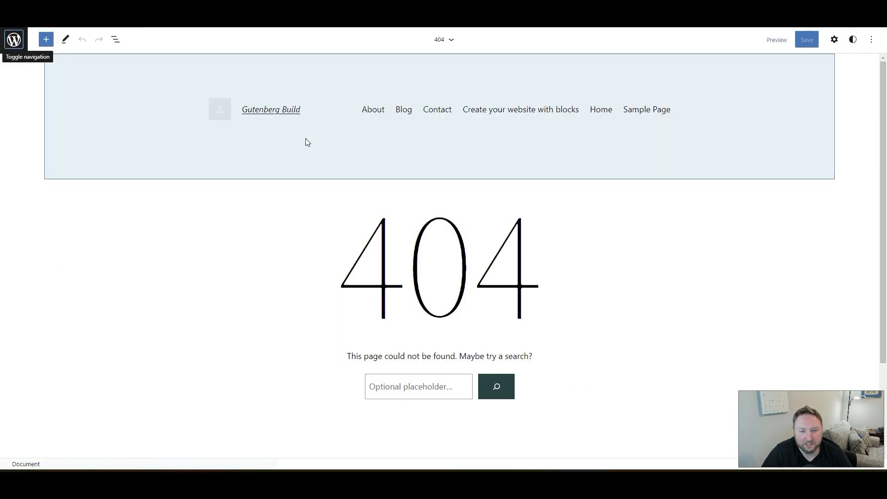
scroll(327, 216, down, 3)
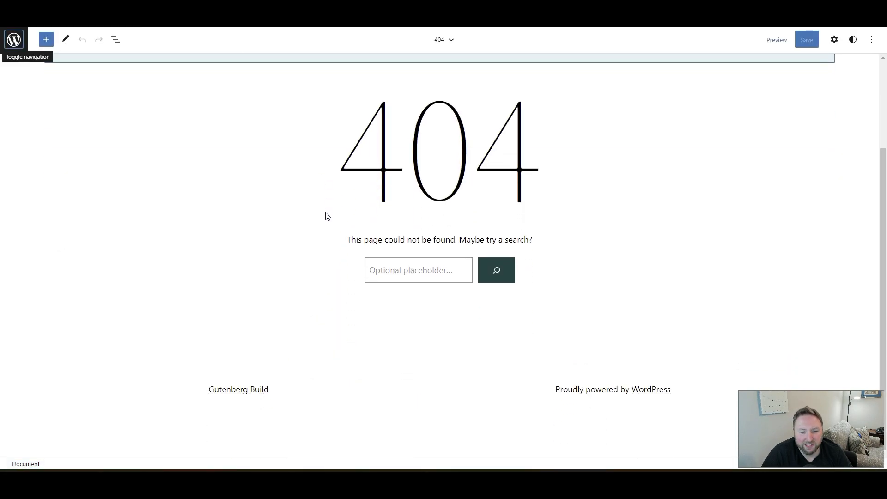
click(417, 177)
scroll(457, 200, up, 2)
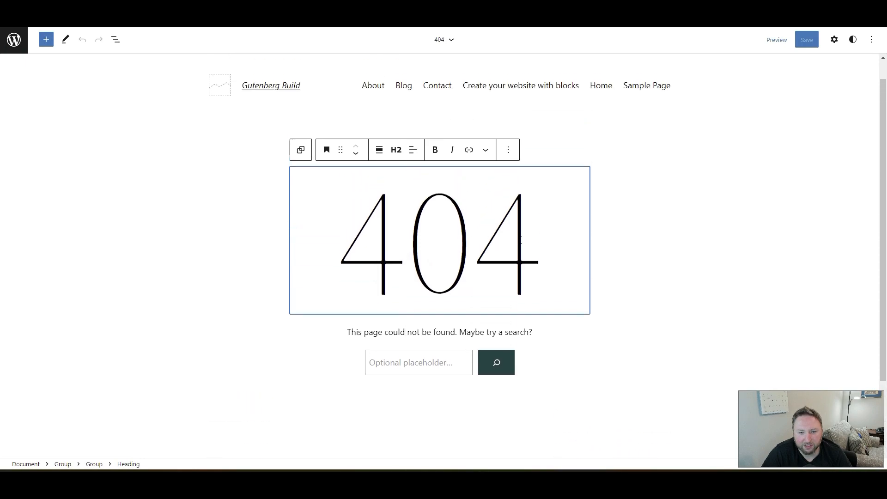
triple_click(521, 240)
click(435, 150)
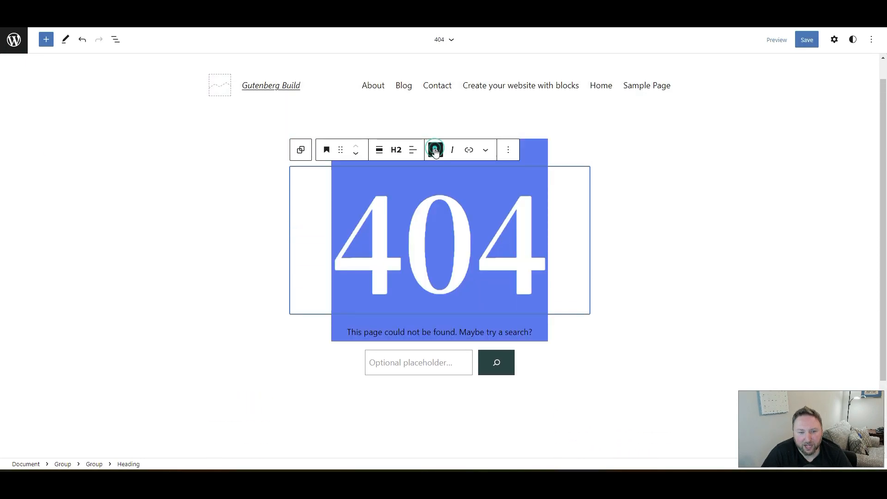
click(605, 246)
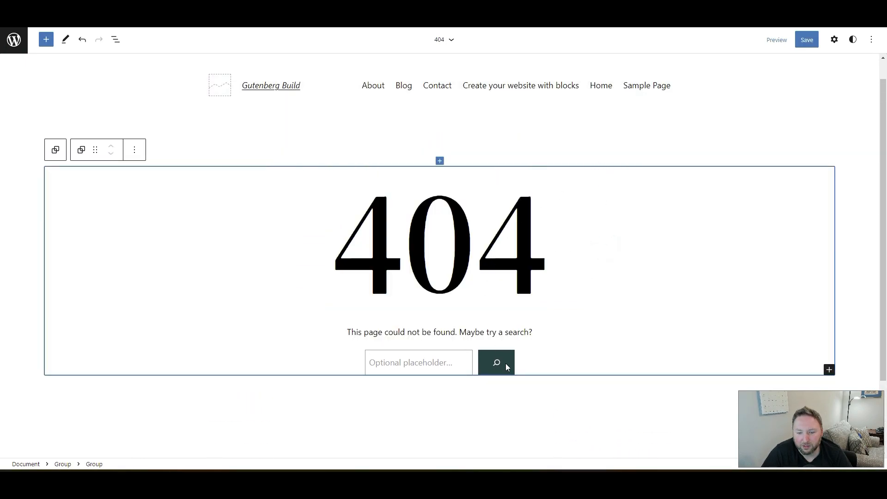
- Insert an Image block directly below the search field in the 404 template
click(432, 360)
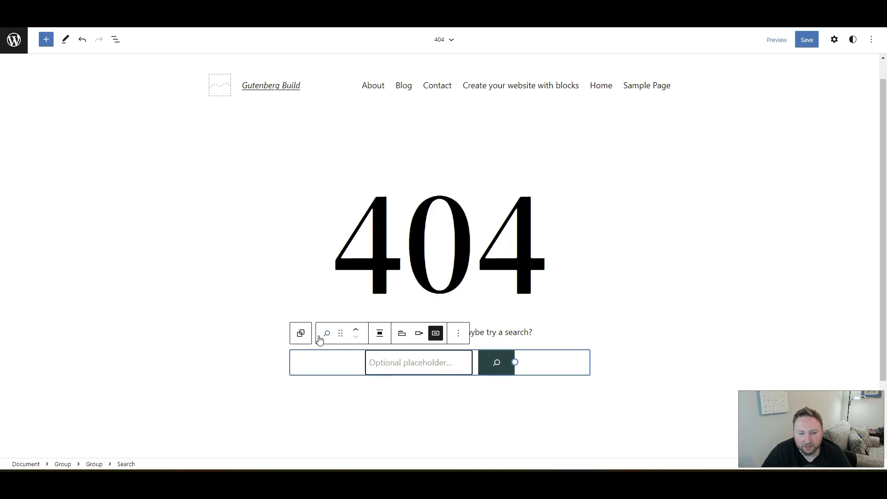
click(46, 39)
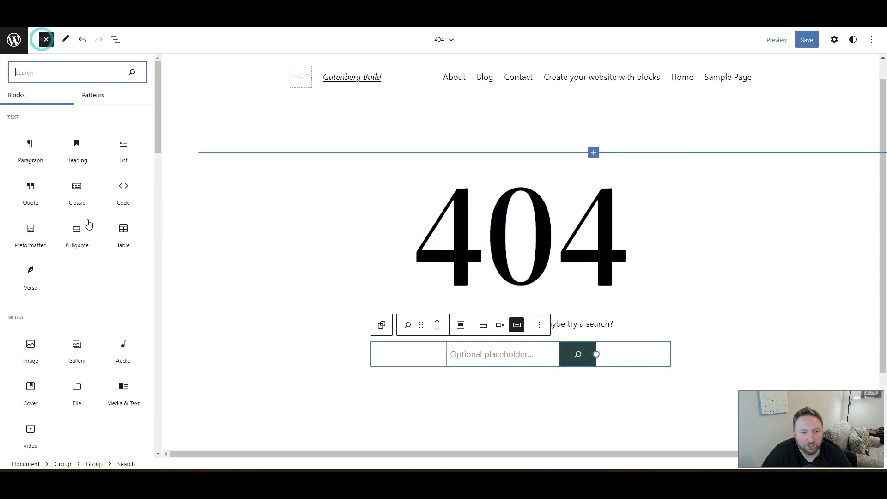
scroll(73, 208, down, 6)
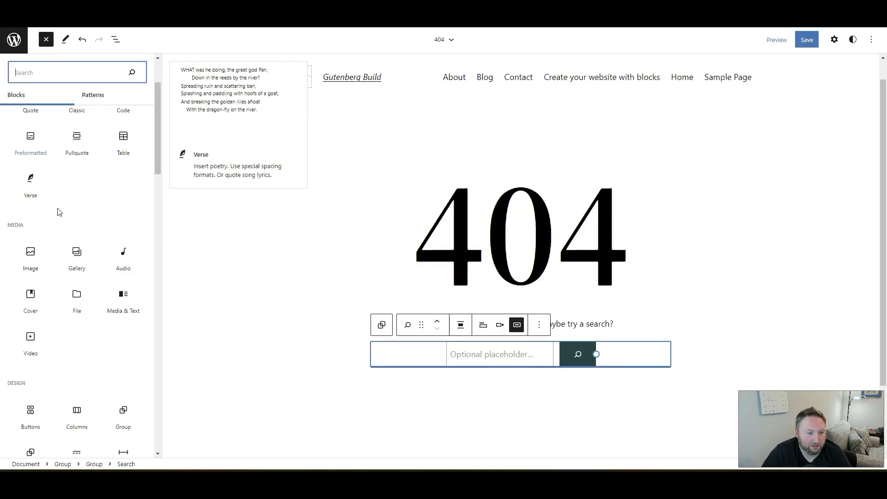
scroll(73, 231, up, 2)
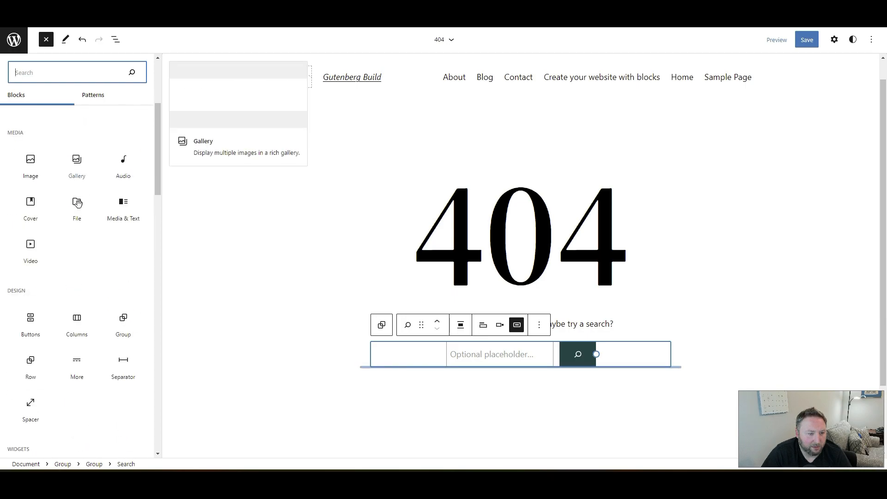
click(31, 164)
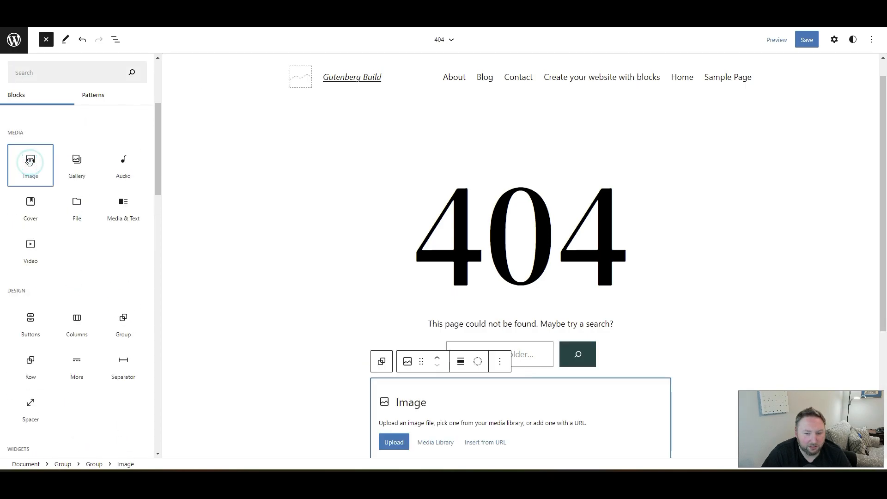
- Examine the media library and file upload options for the new Image block, then close the media dialog without choosing a file
click(435, 259)
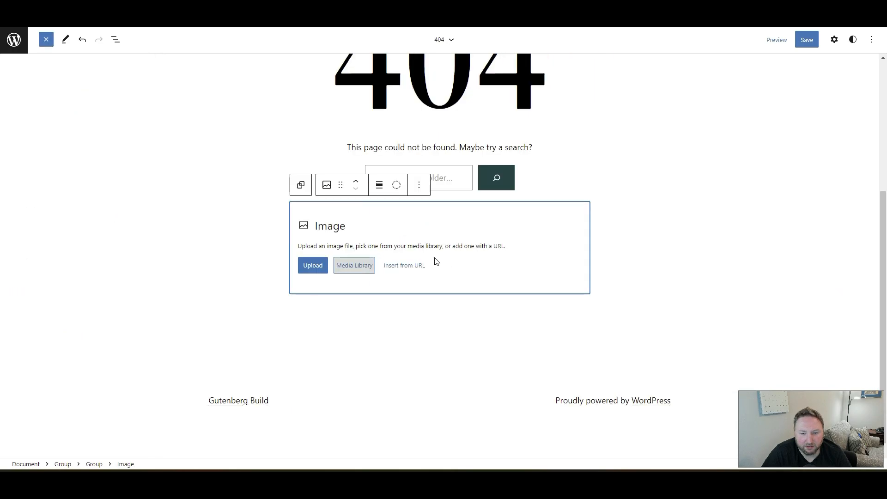
click(354, 266)
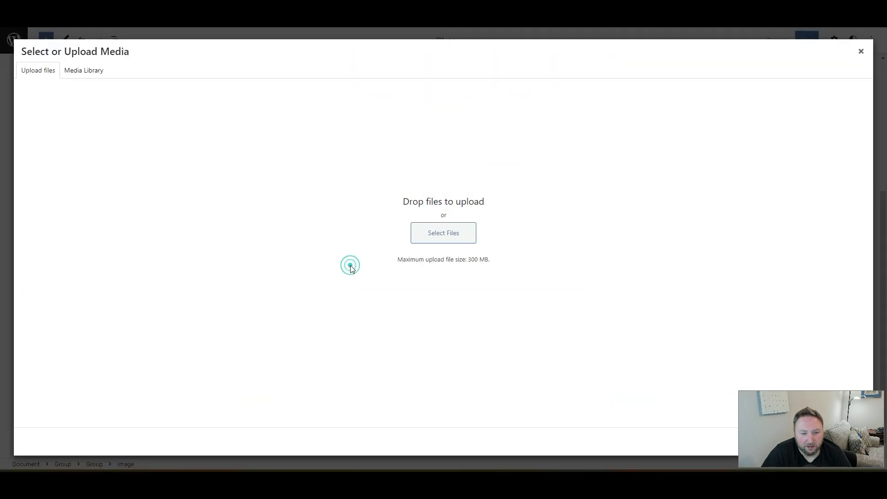
click(85, 71)
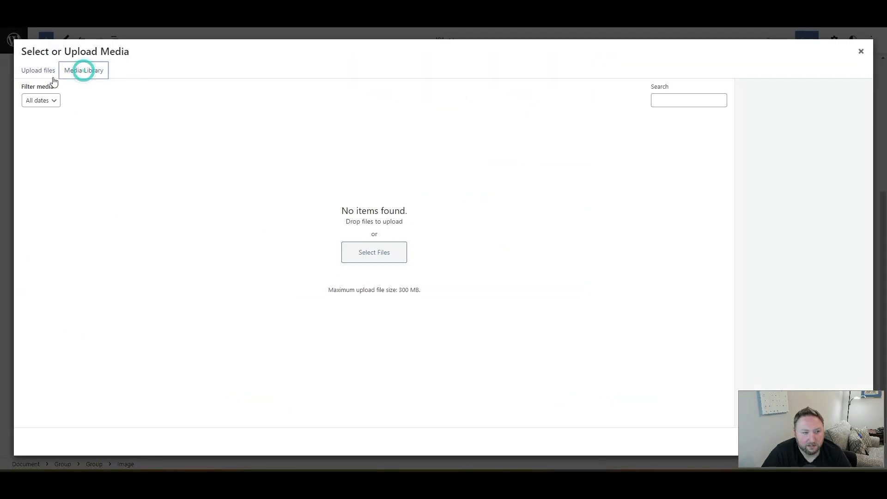
click(40, 101)
click(40, 101)
click(41, 70)
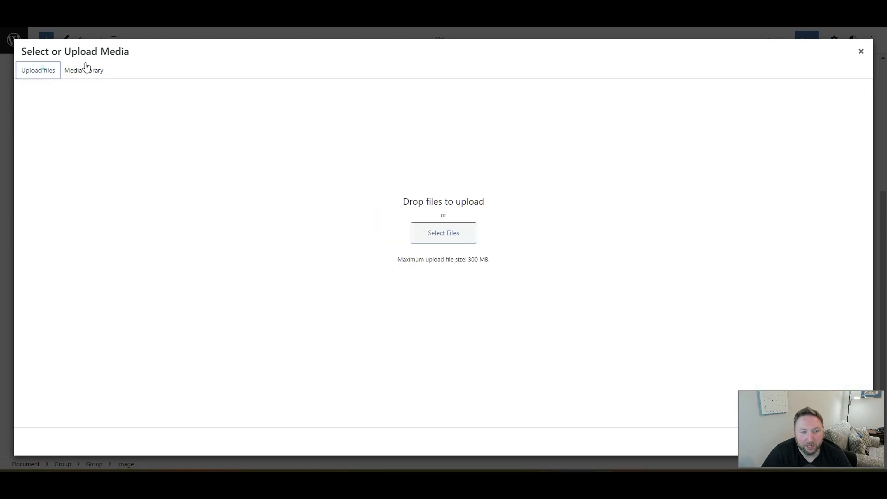
click(861, 53)
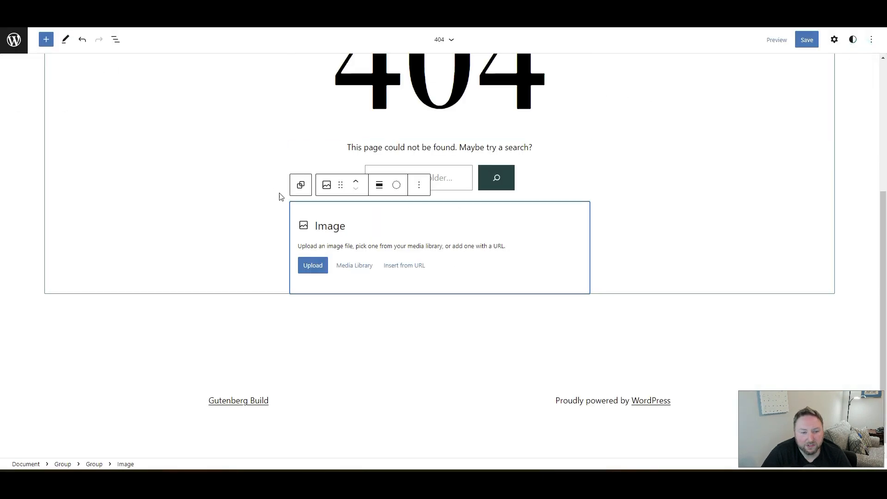
- Browse the block library for the 404 template, from the text blocks through widgets and theme blocks to the last embeds
click(18, 40)
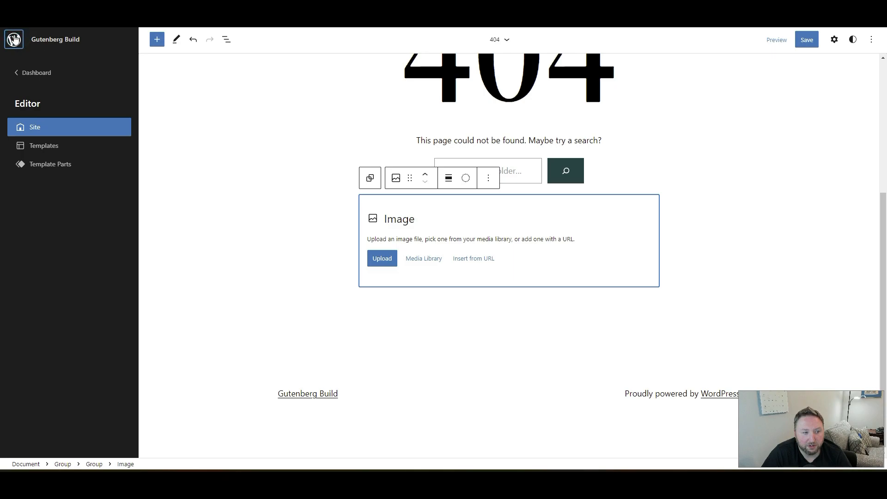
click(15, 41)
click(46, 40)
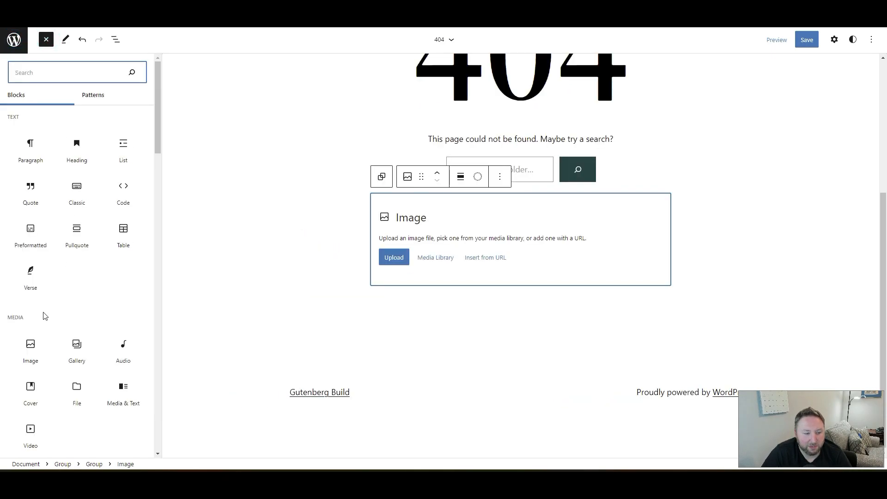
scroll(44, 313, down, 6)
scroll(45, 316, down, 5)
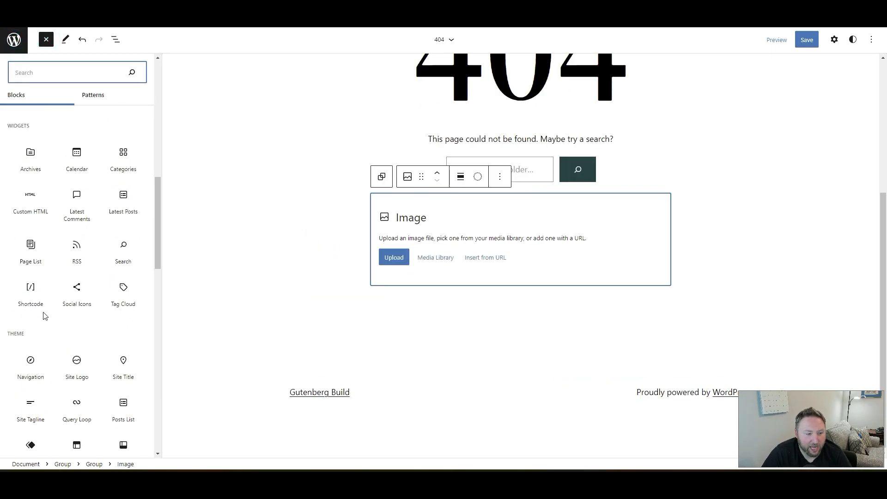
scroll(43, 314, down, 4)
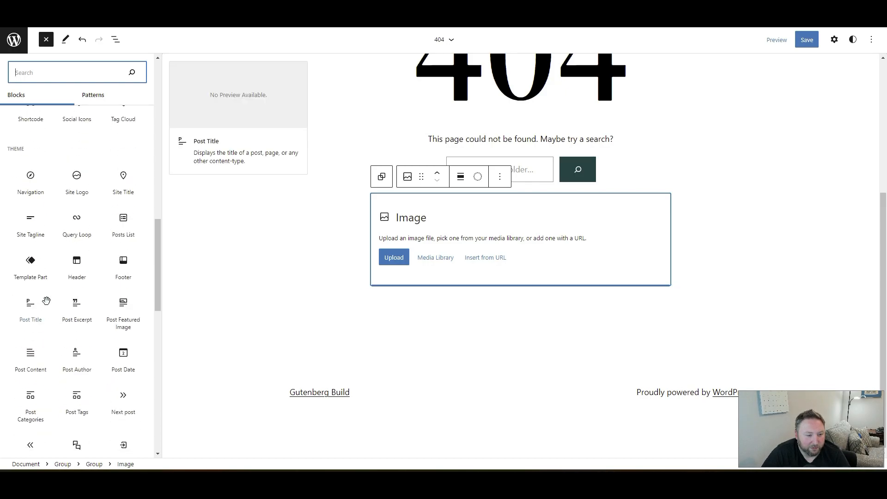
scroll(46, 301, down, 2)
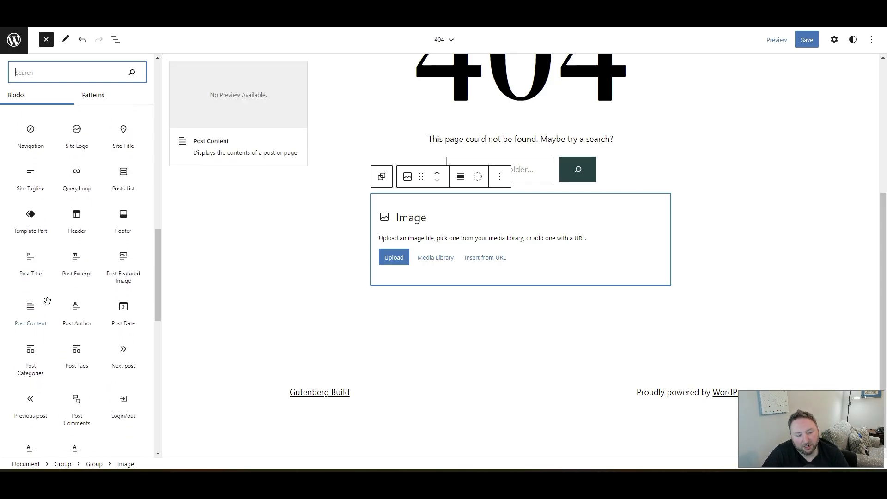
scroll(46, 303, down, 6)
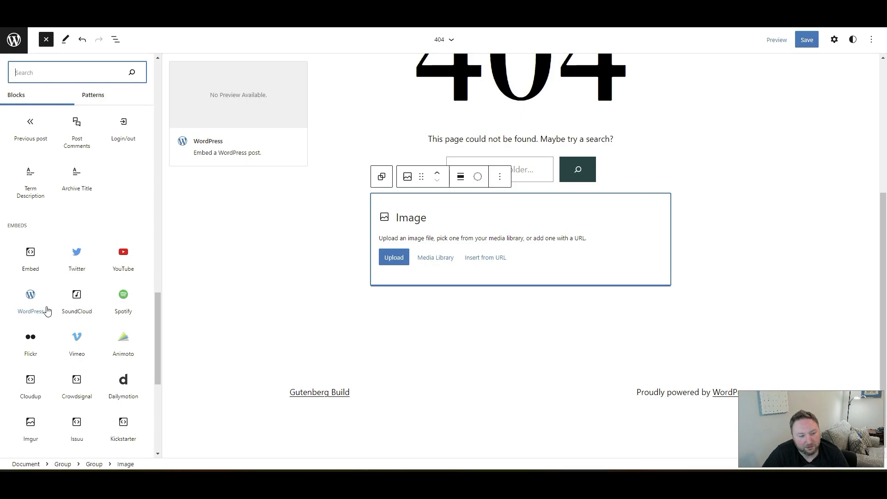
scroll(47, 312, down, 3)
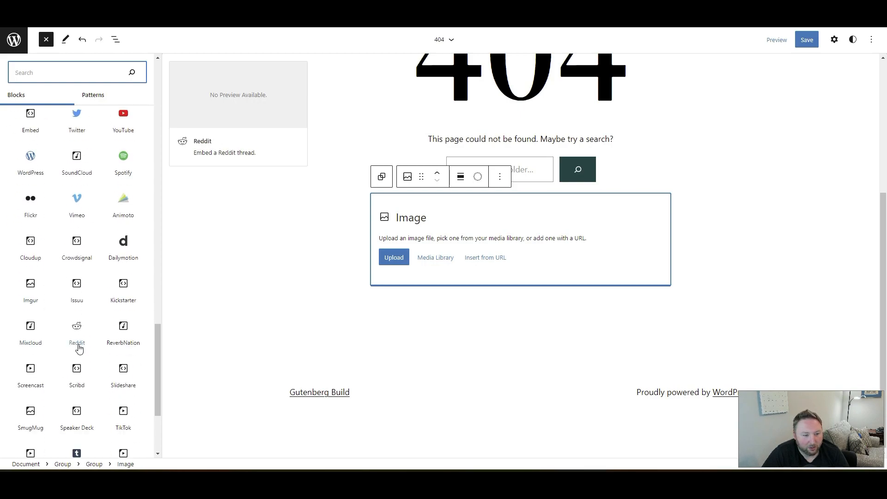
scroll(125, 340, down, 3)
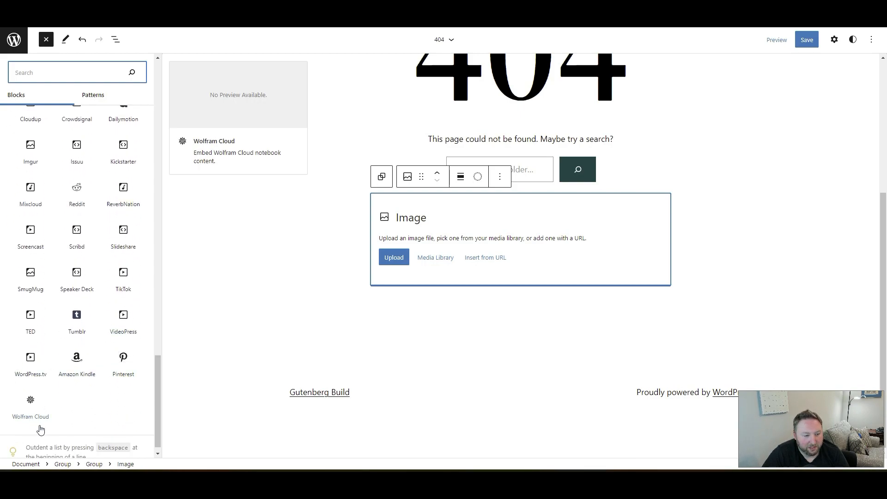
- Close the block library and remove the empty Image block below the search field in the 404 template
scroll(82, 357, up, 4)
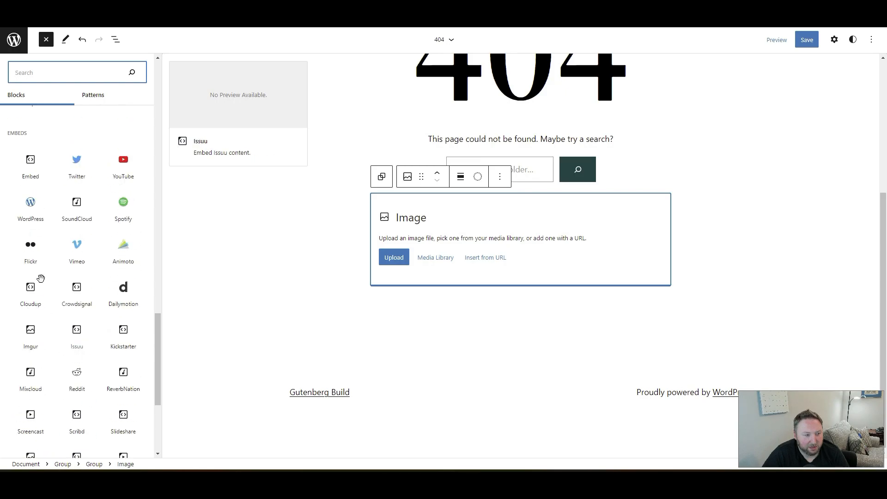
scroll(97, 239, up, 4)
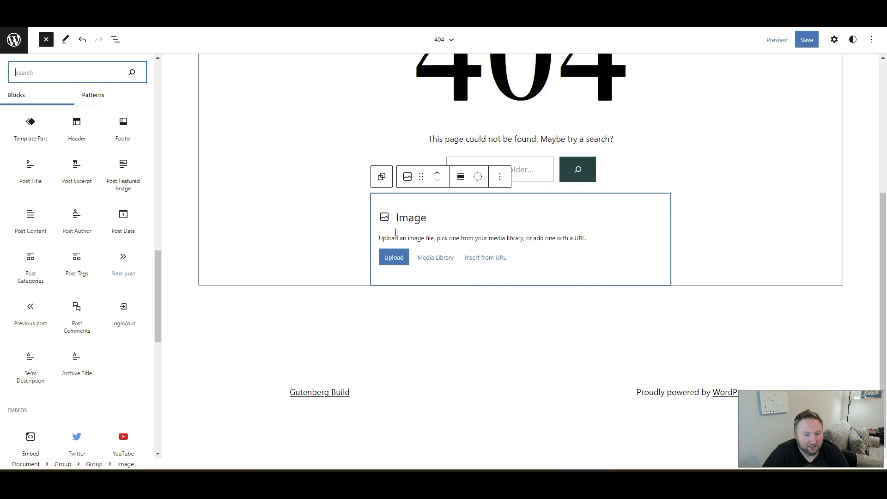
click(492, 180)
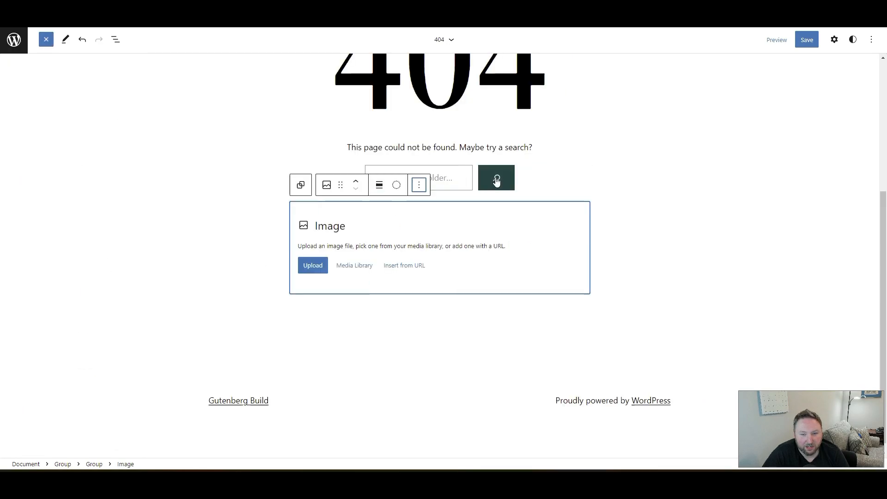
click(419, 185)
click(438, 396)
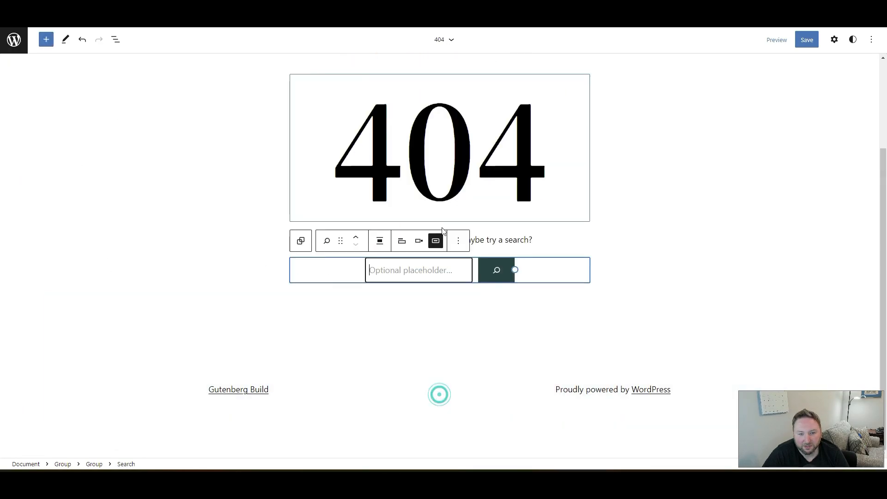
- Try the search block with its button inside and with no button, and toggle its label on and off
click(239, 233)
click(496, 270)
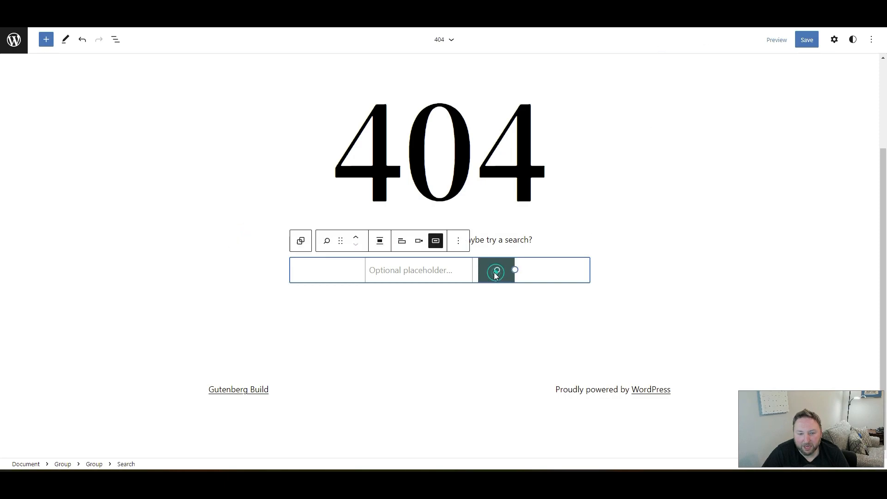
click(421, 243)
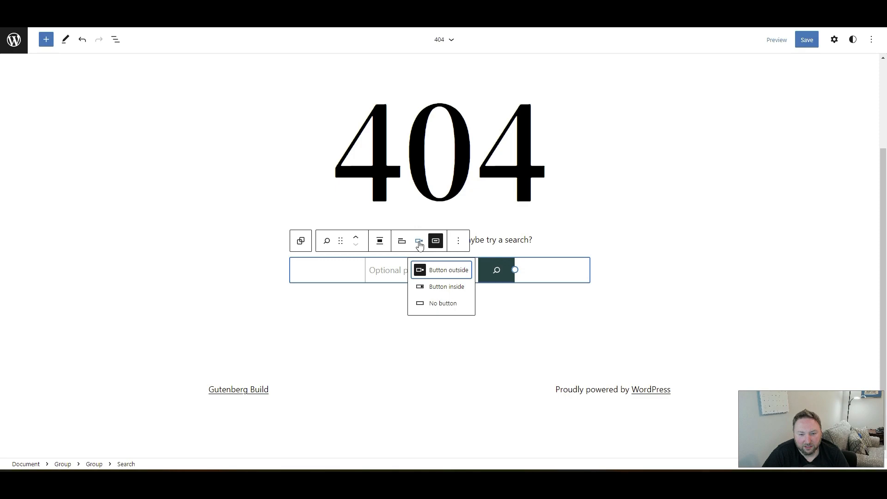
click(445, 288)
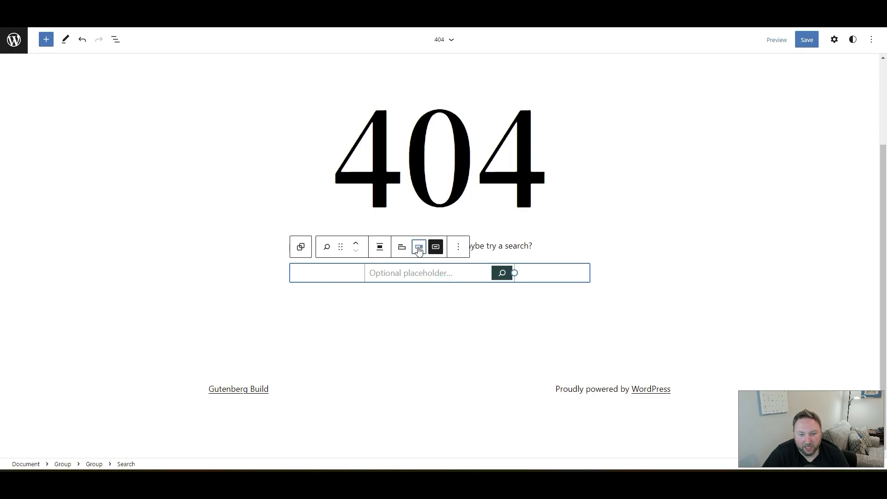
click(419, 250)
click(430, 306)
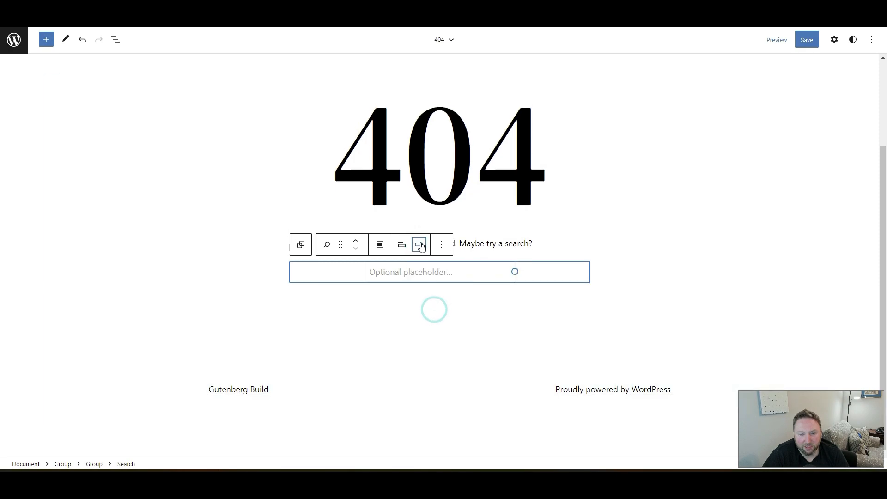
click(404, 246)
click(403, 246)
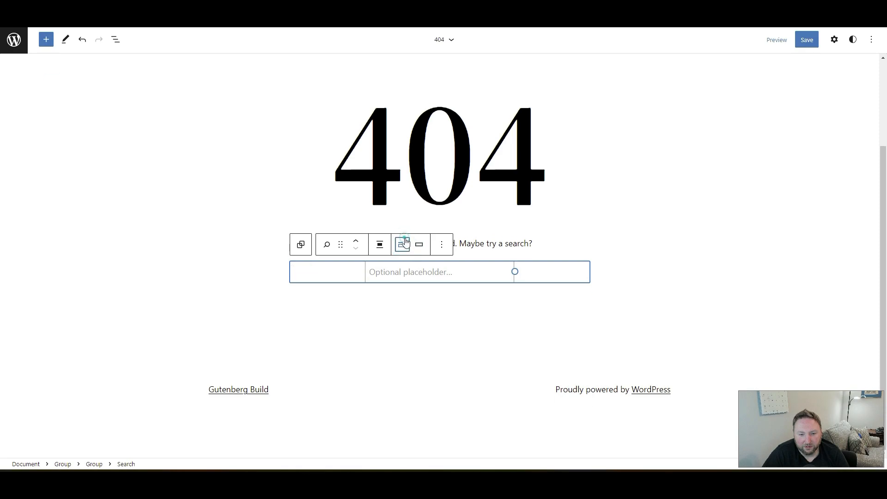
- Compare the search block's button placed inside and outside the field, and settle on Button inside
click(419, 249)
click(436, 291)
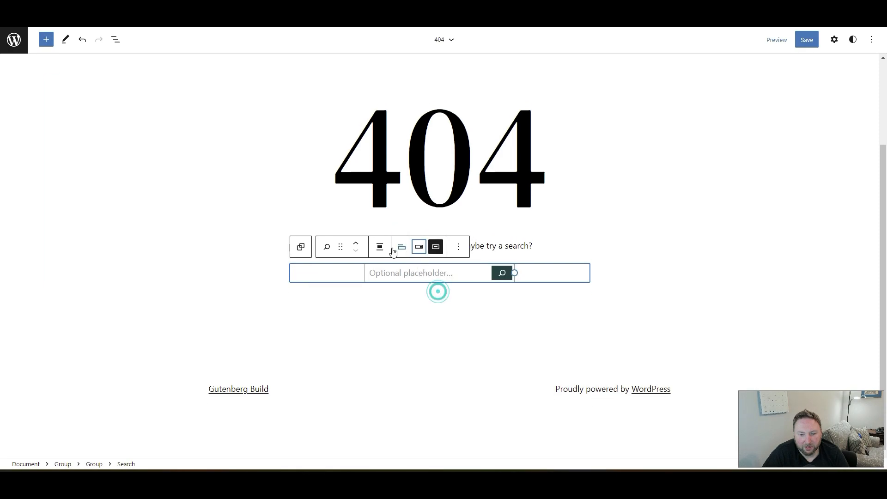
click(419, 246)
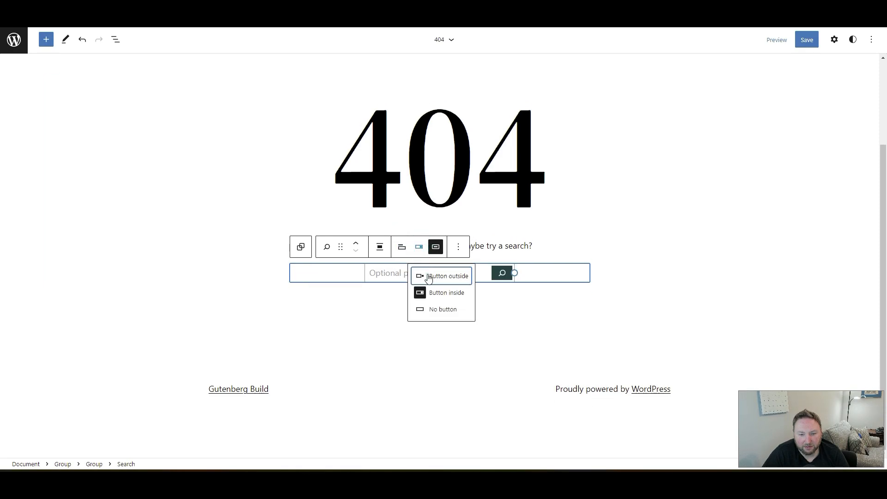
click(425, 275)
click(419, 241)
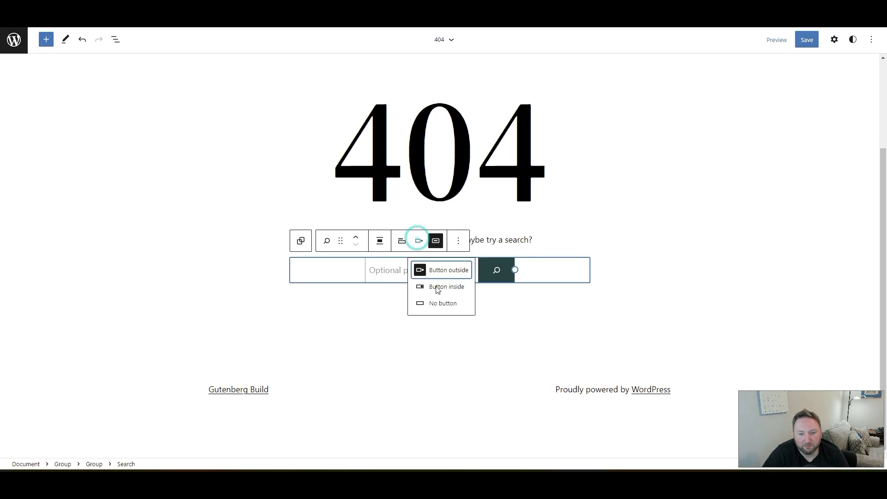
click(436, 286)
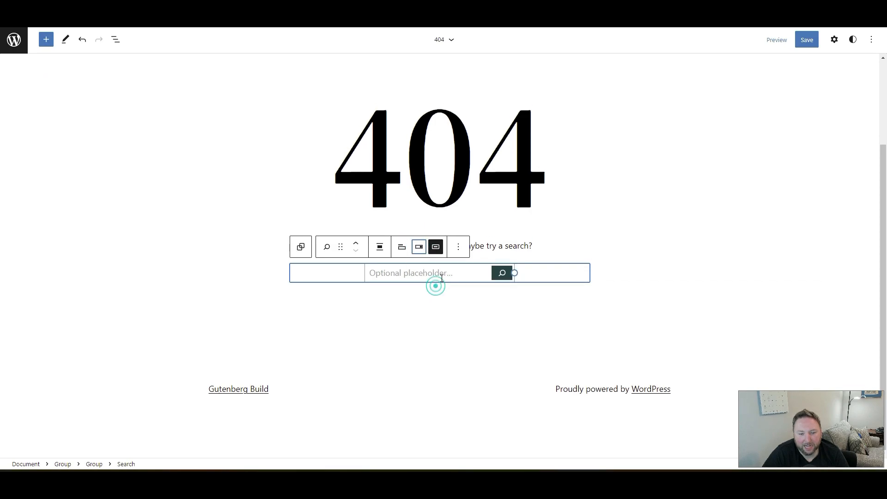
- Try aligning the search block left, return it to Align center, and select the surrounding group
click(383, 250)
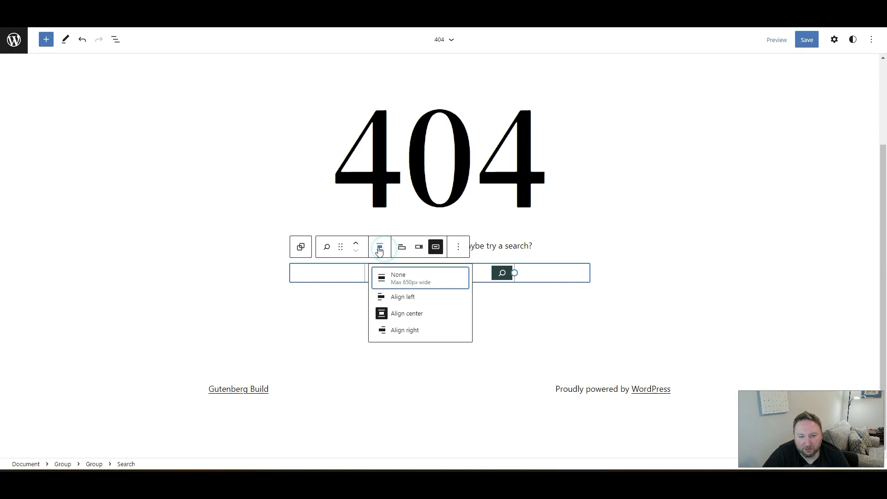
click(396, 298)
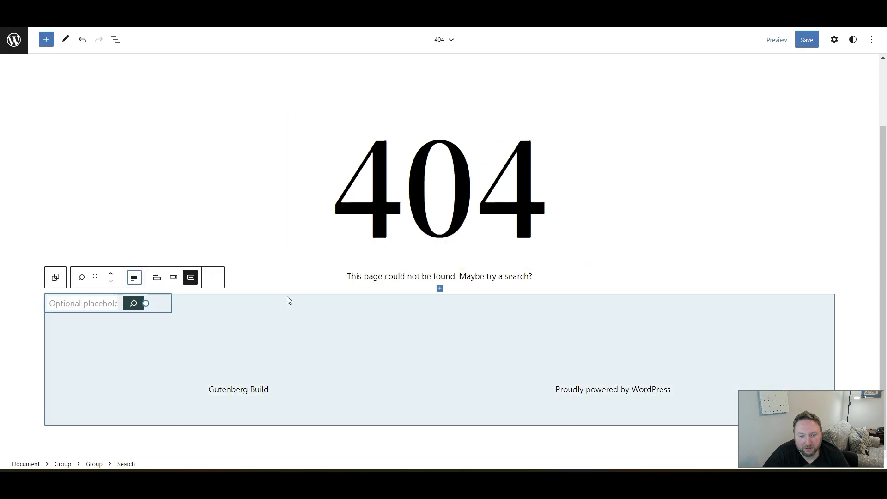
click(133, 278)
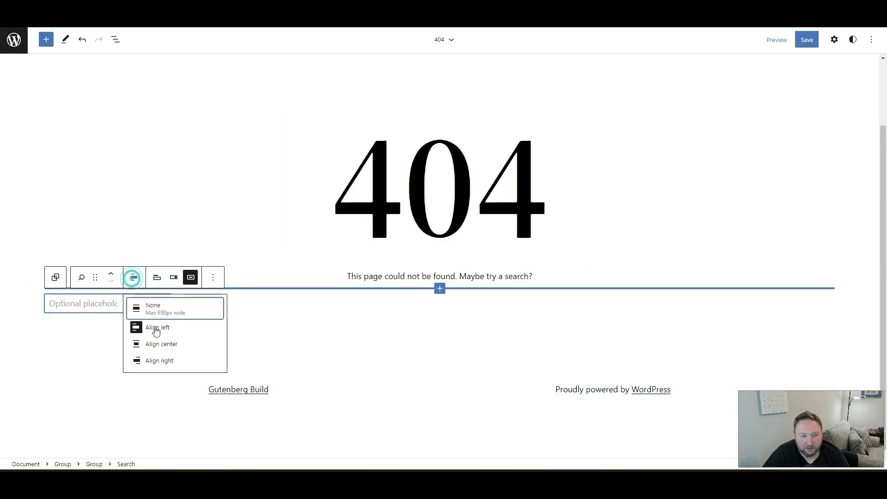
click(157, 346)
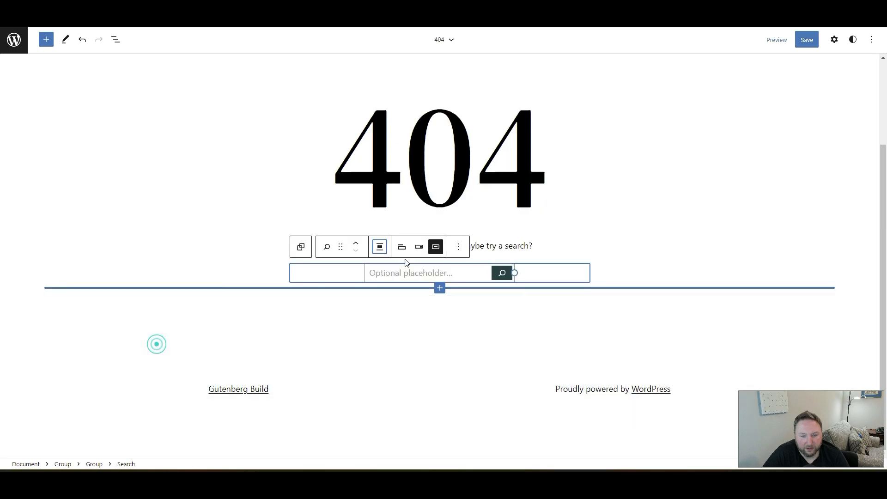
click(613, 170)
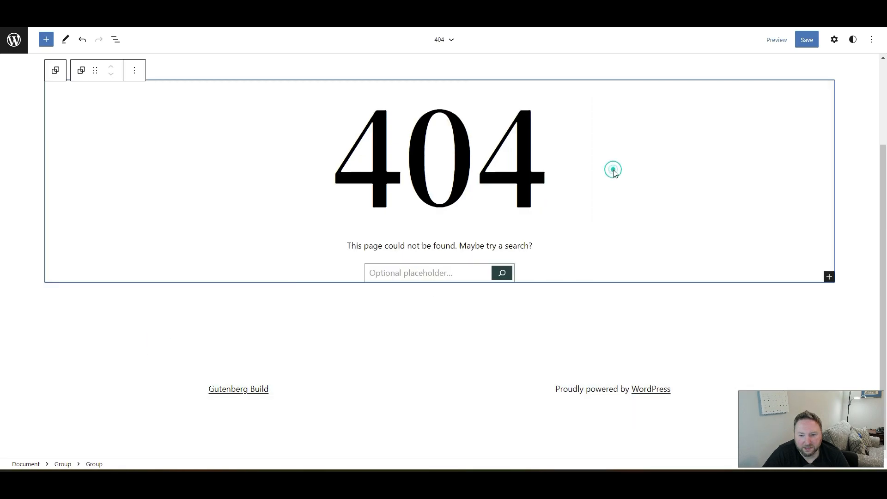
- Open the block settings for the 404 template's search block and expand its color options
click(502, 273)
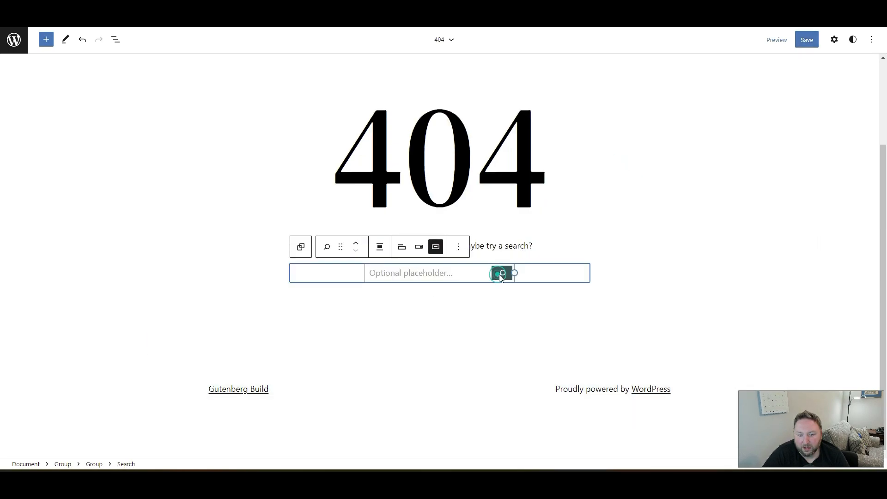
click(870, 40)
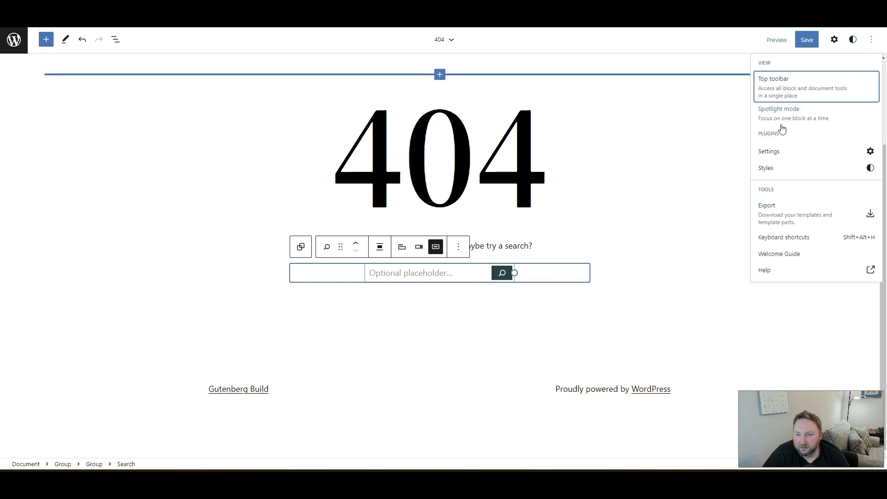
click(773, 153)
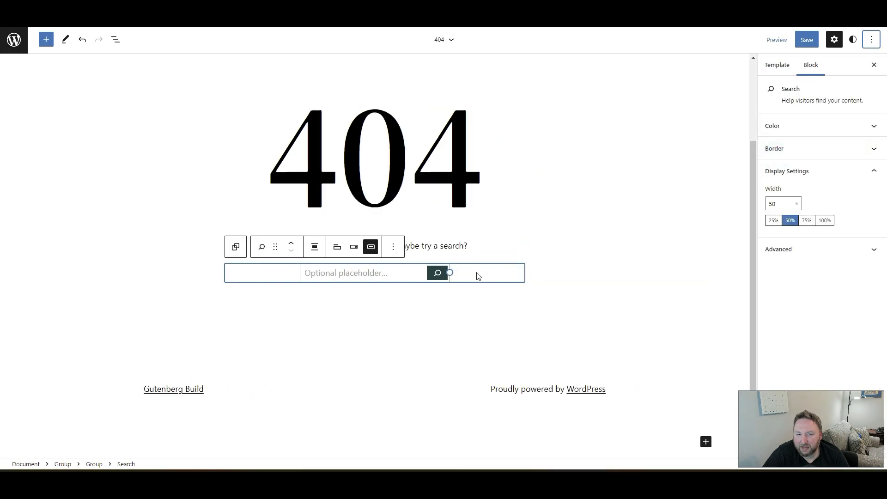
click(434, 274)
click(432, 274)
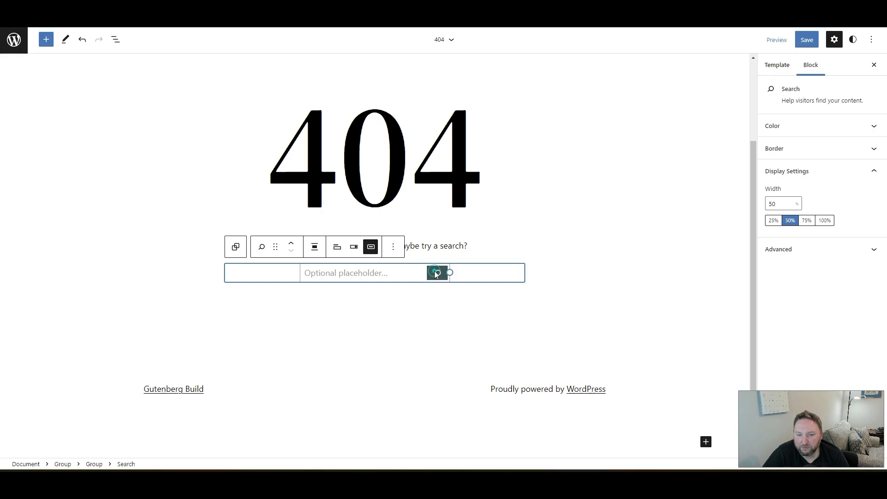
click(779, 126)
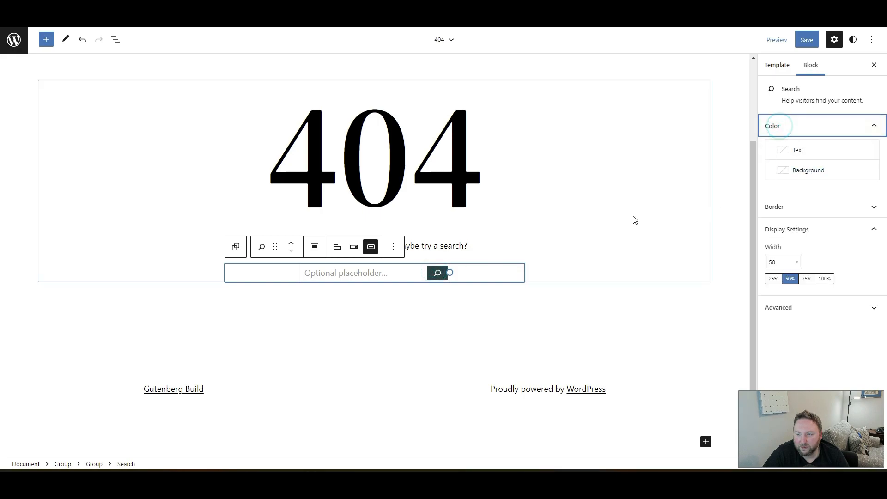
click(437, 273)
click(381, 271)
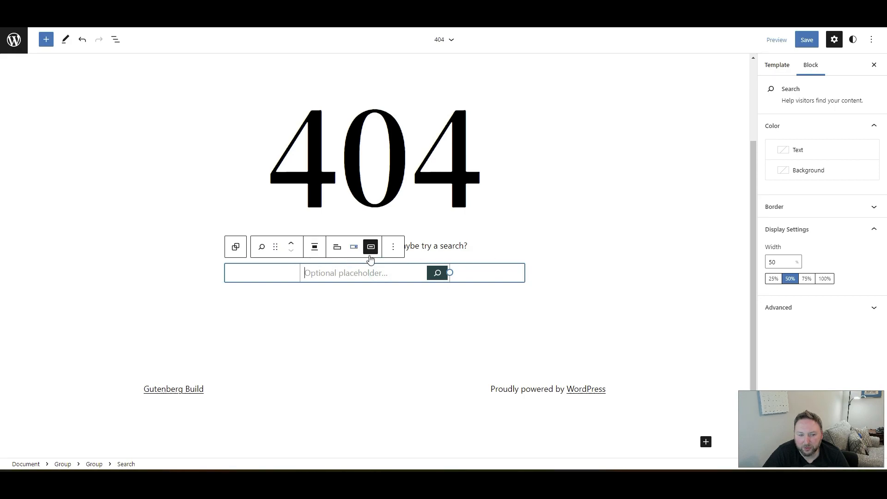
click(394, 247)
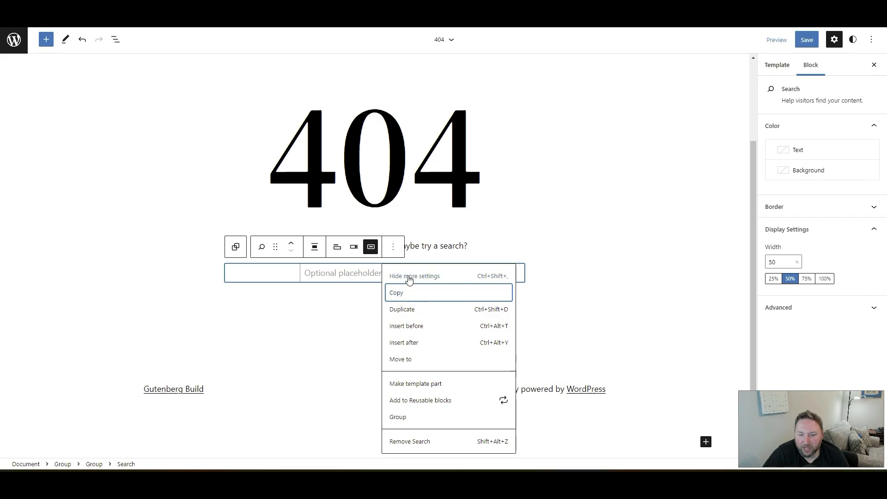
click(390, 248)
- Try several default background colors on the search button, including orange, red, green and purple, and settle on the blue #0693e3
click(781, 172)
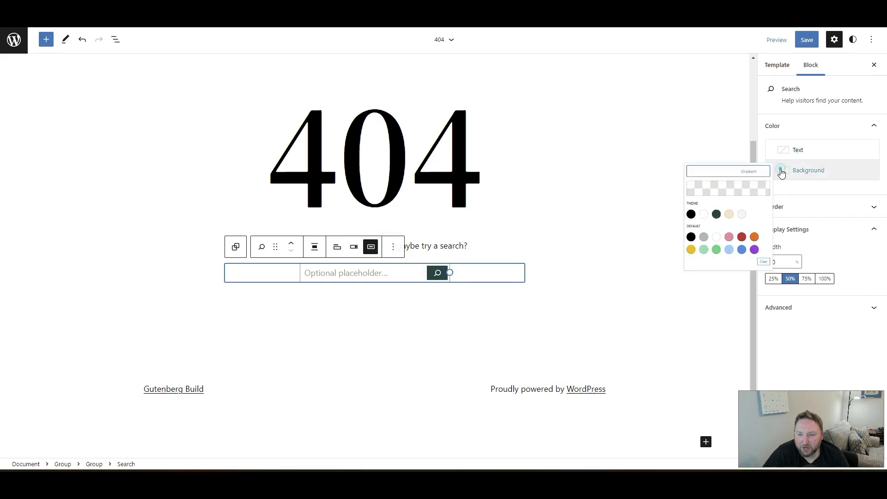
click(723, 267)
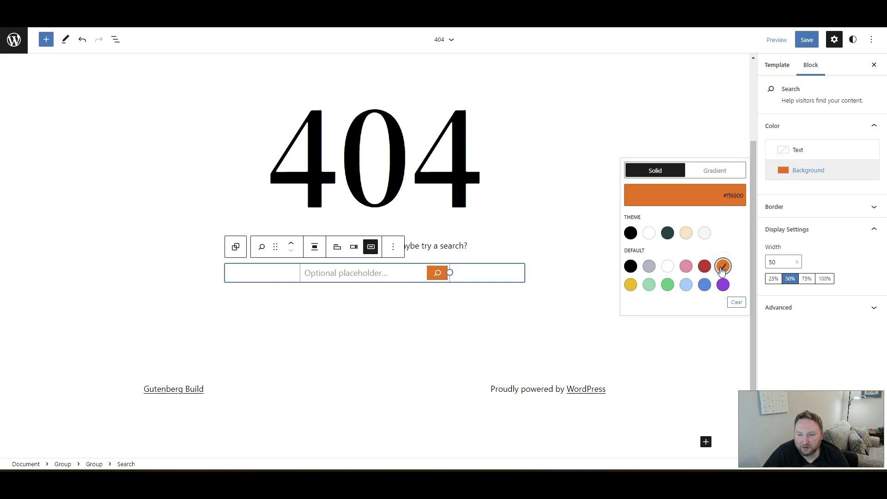
click(705, 266)
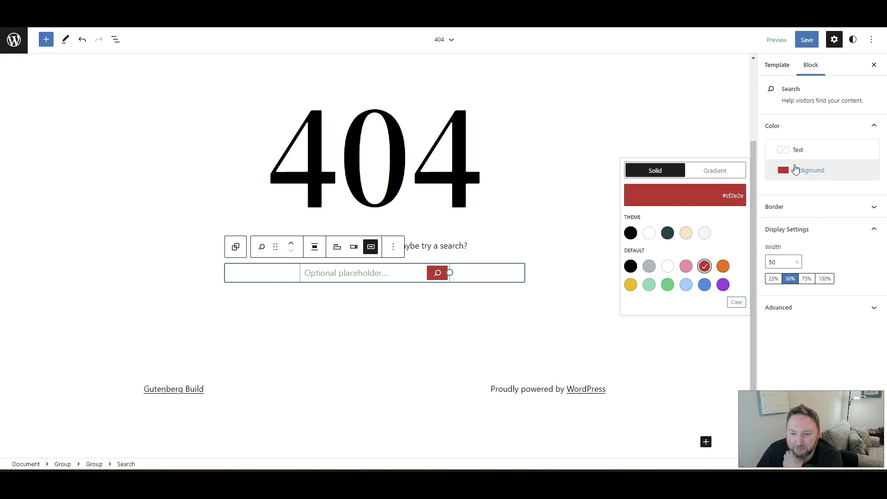
click(650, 286)
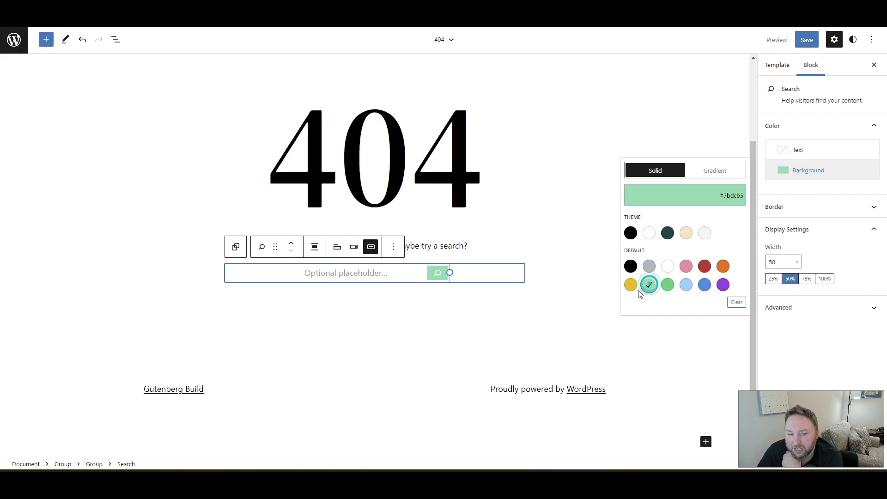
click(631, 284)
click(667, 284)
click(649, 284)
click(684, 286)
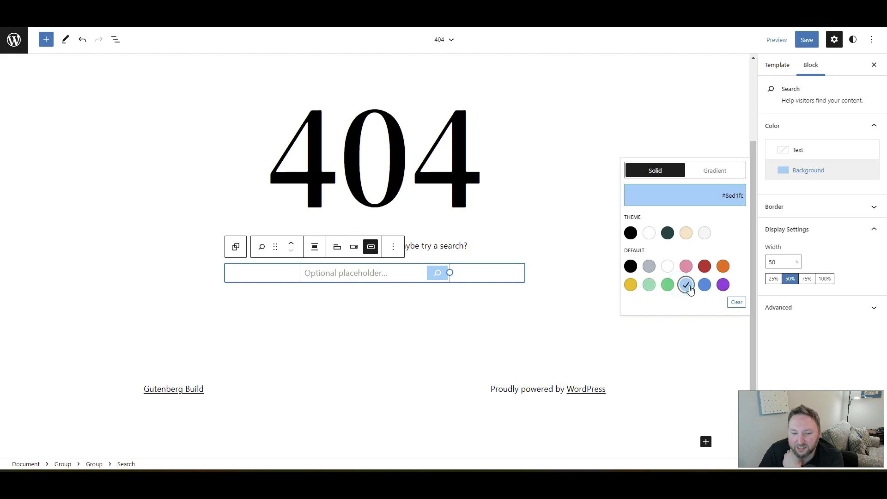
click(704, 285)
click(723, 285)
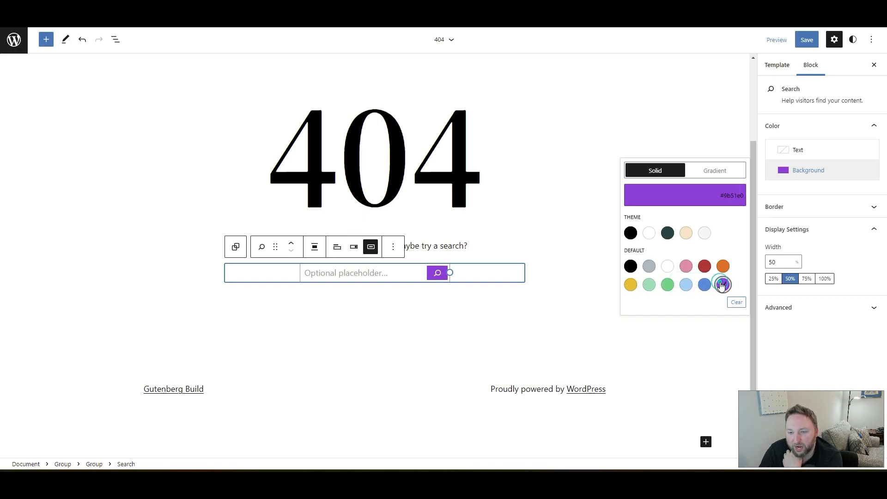
click(704, 285)
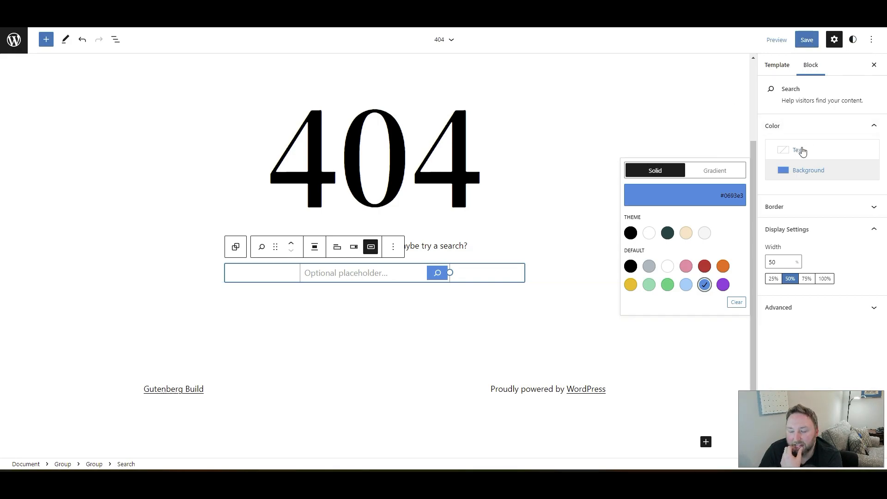
- Examine the gradient background options and the border settings of the search block
click(718, 177)
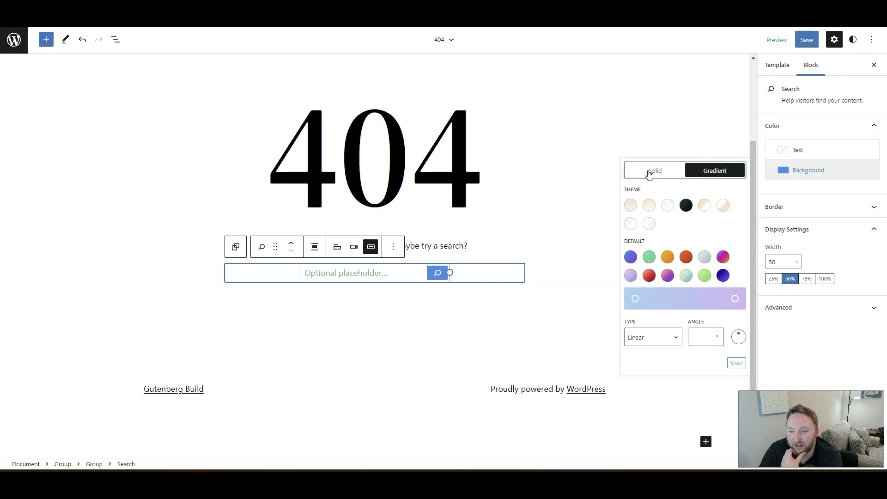
click(649, 172)
click(785, 207)
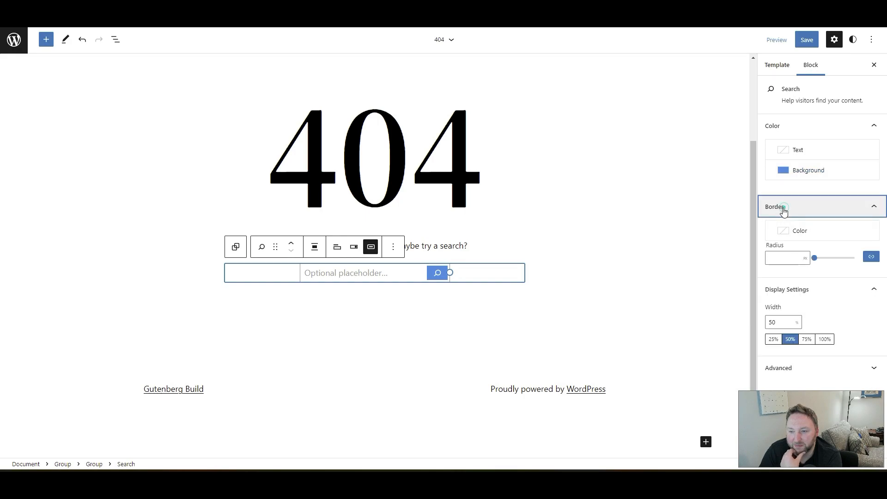
- Save the changes made to the 404 template
click(805, 40)
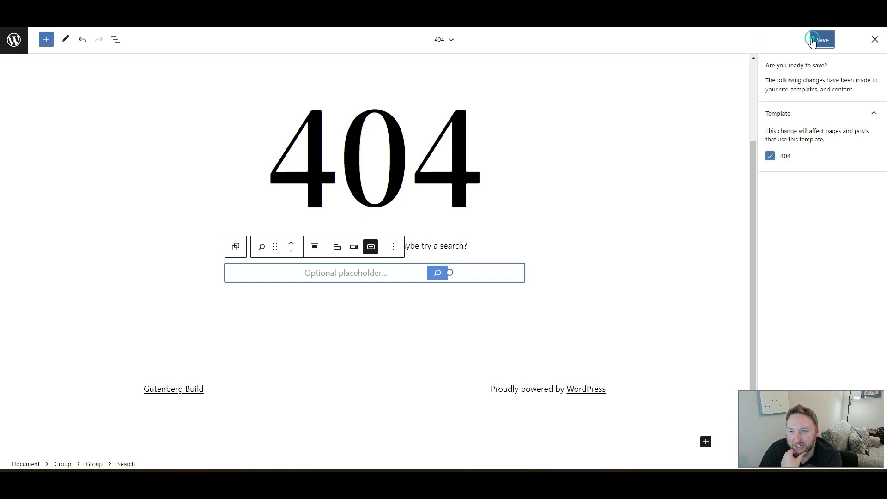
click(822, 39)
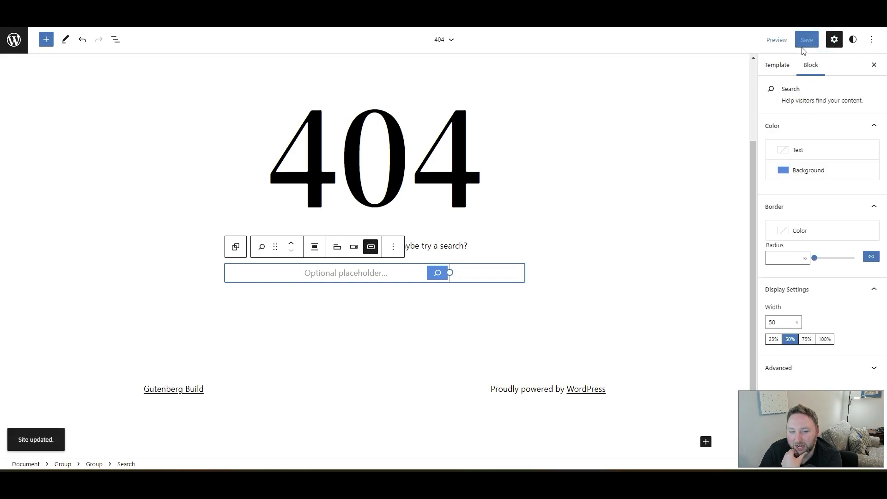
- Preview the 404 template in the Tablet and Mobile sizes, and return to Desktop
click(775, 43)
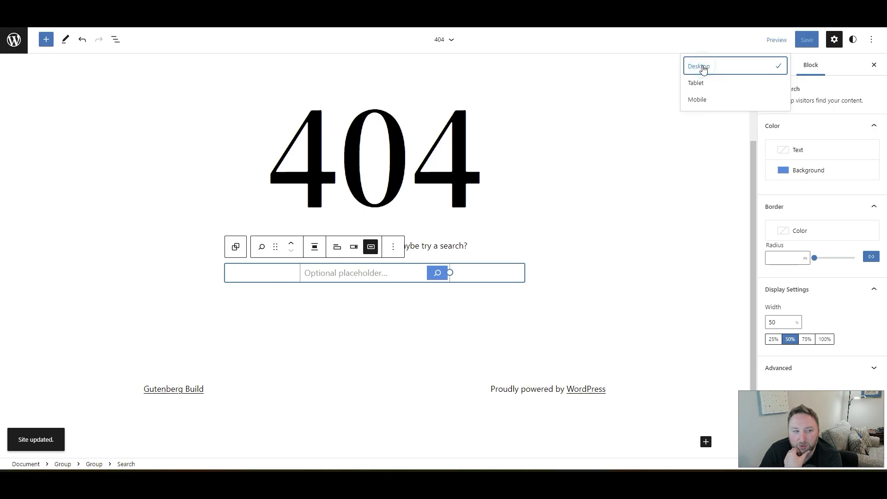
click(696, 86)
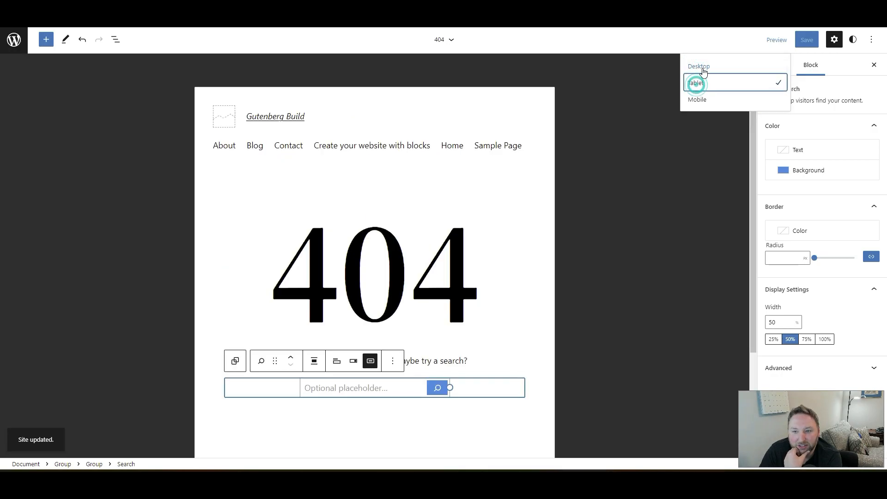
click(696, 68)
click(698, 102)
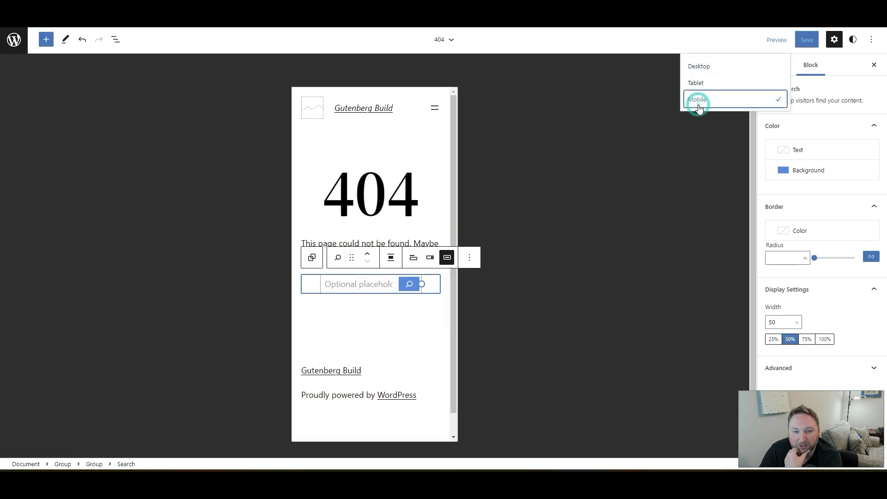
scroll(379, 203, down, 1)
scroll(378, 206, up, 1)
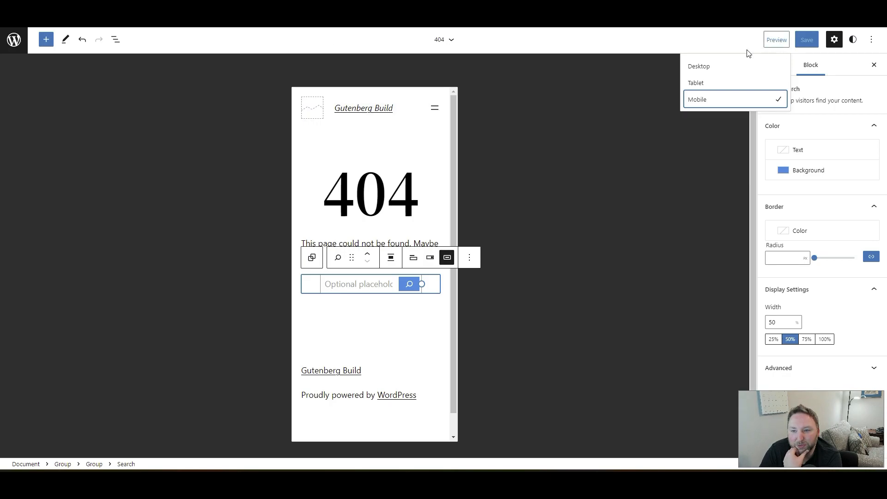
click(698, 66)
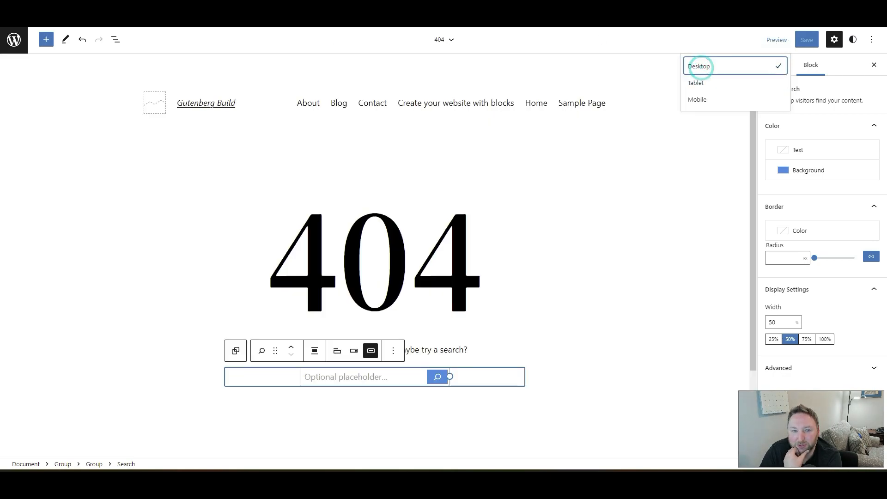
click(871, 39)
click(871, 39)
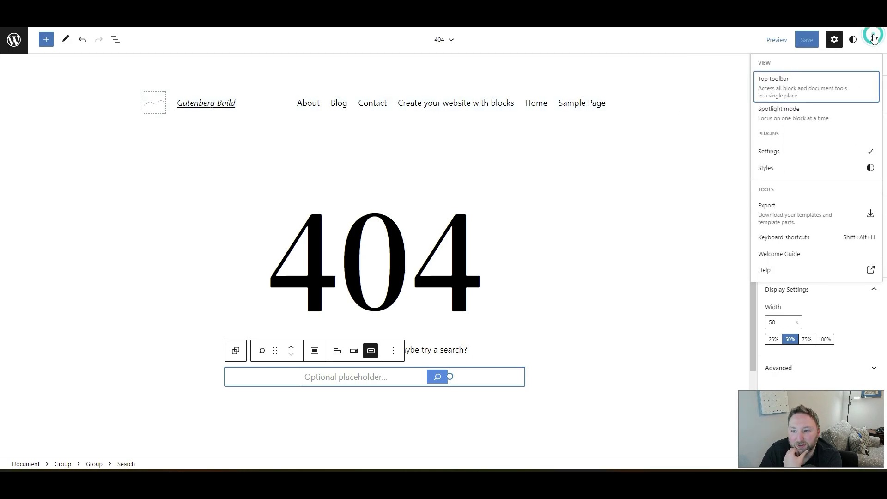
click(777, 41)
click(777, 40)
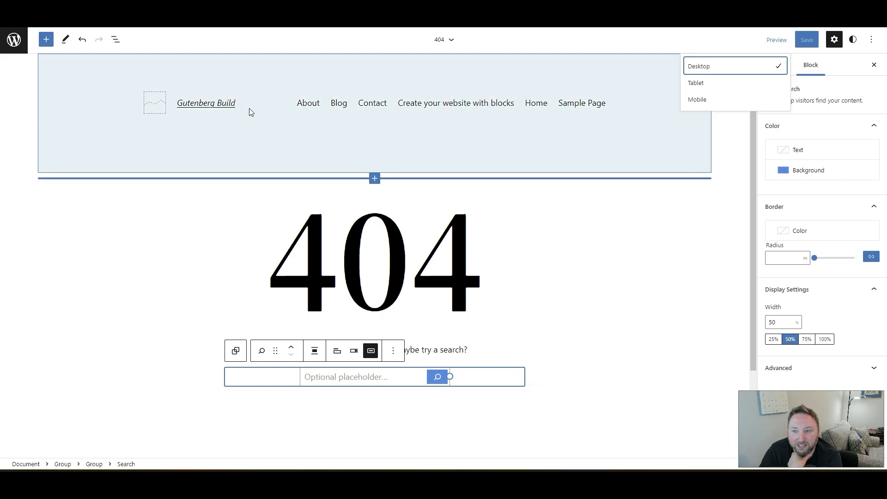
- Look over the site's list of templates and return to the 404 template in the editor
click(15, 40)
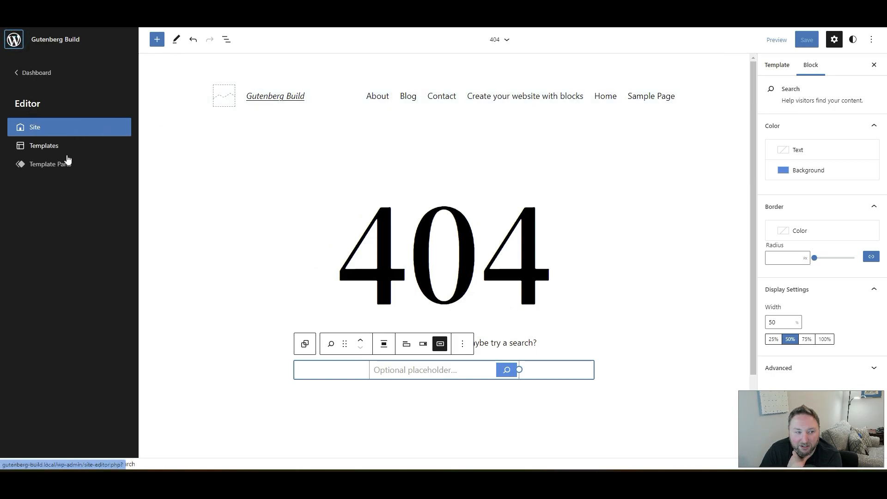
click(50, 146)
click(43, 165)
click(38, 153)
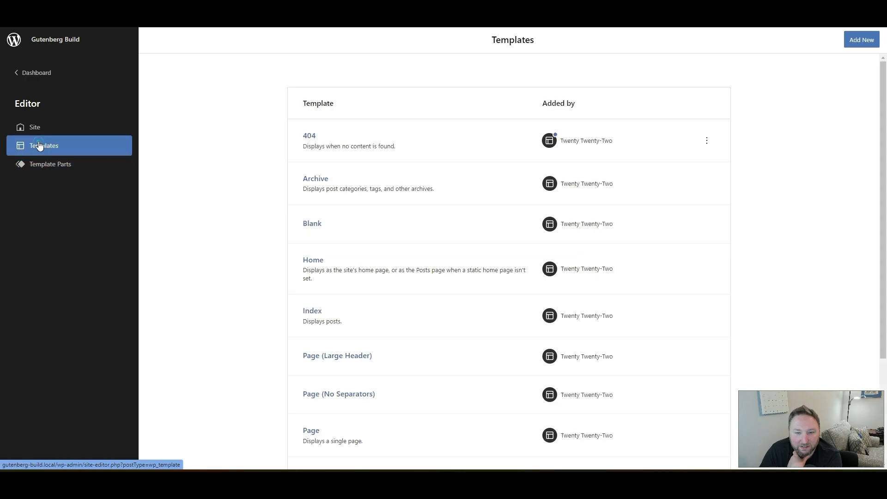
click(40, 118)
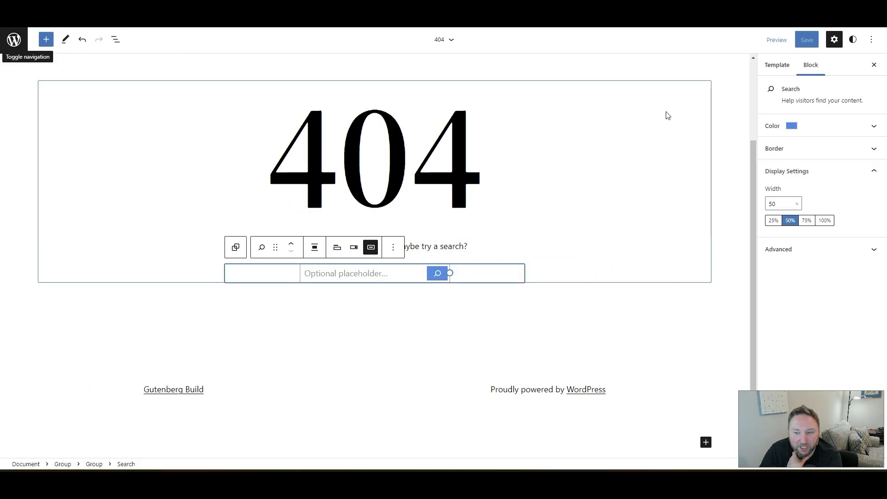
- Select the 404 template's Header area and its navigation block, and view the menus available for that block
click(781, 64)
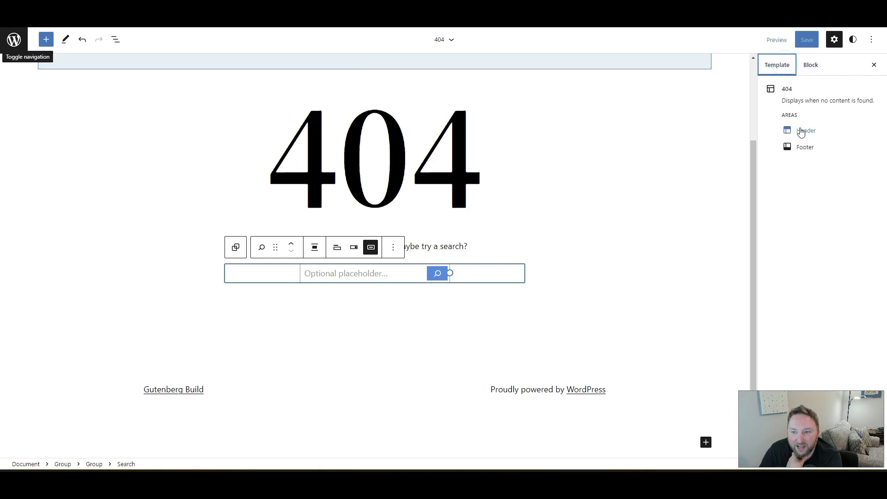
click(803, 134)
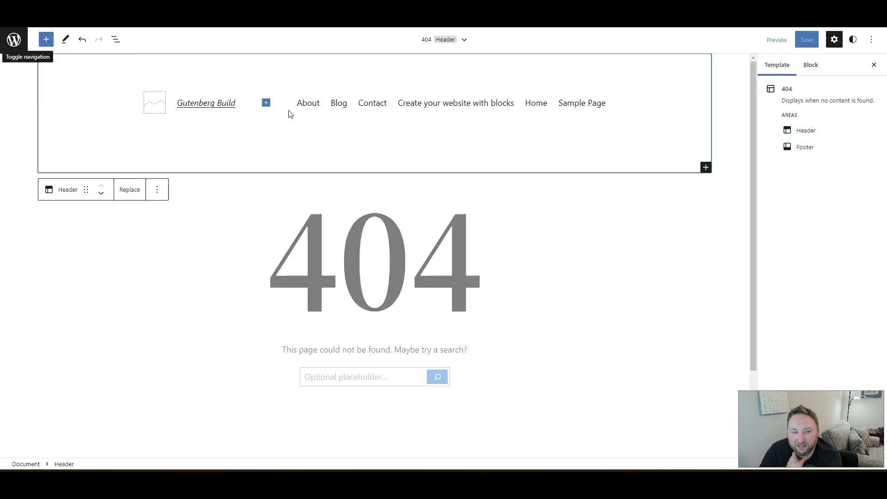
click(535, 105)
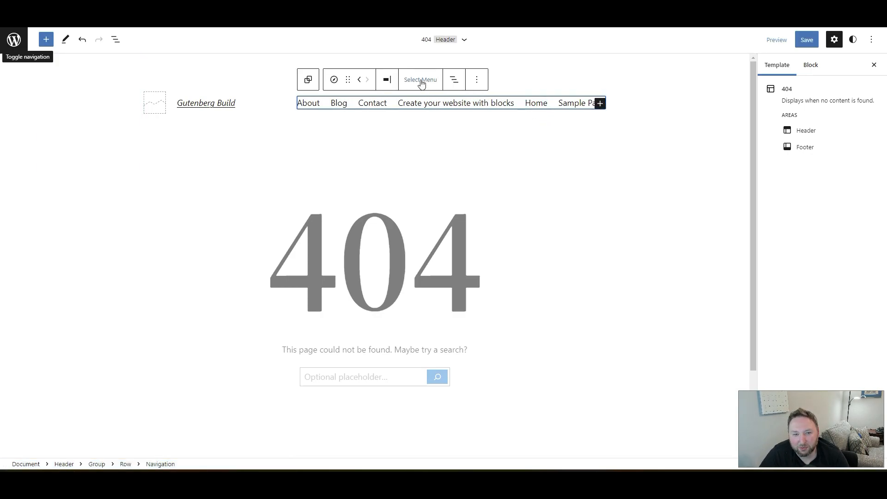
click(478, 79)
click(478, 80)
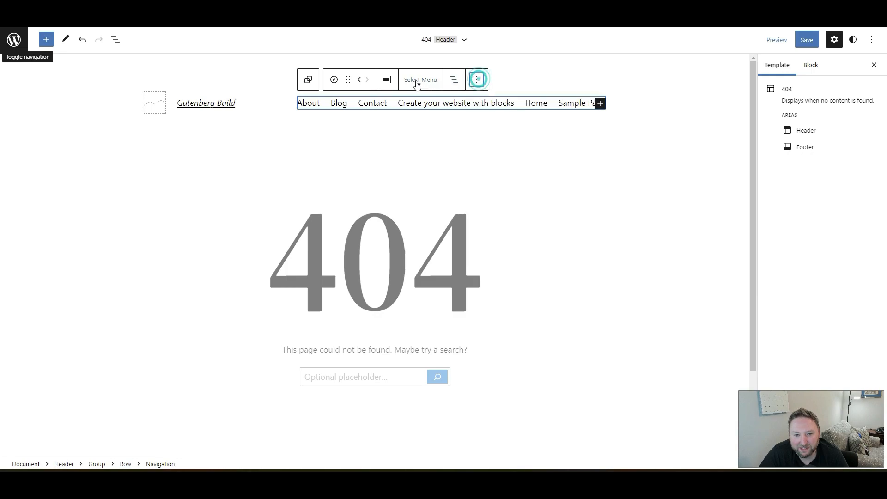
click(417, 82)
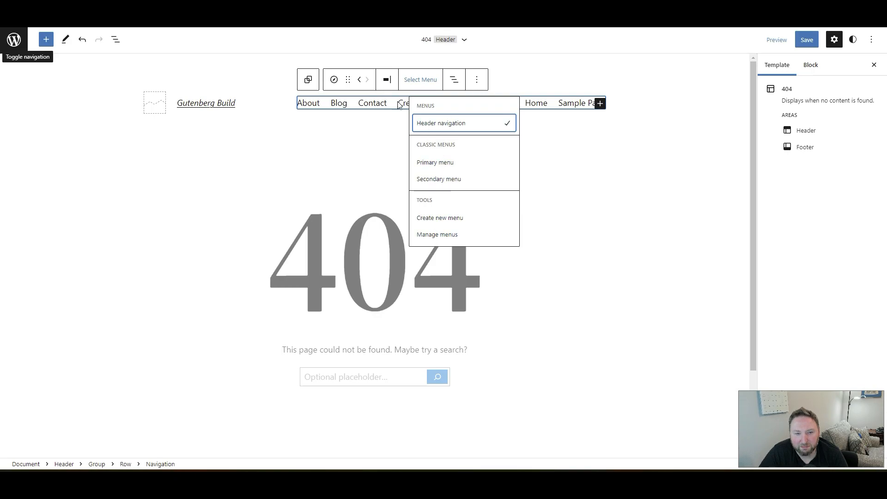
- Hide the template and block settings to widen the editing canvas
click(880, 67)
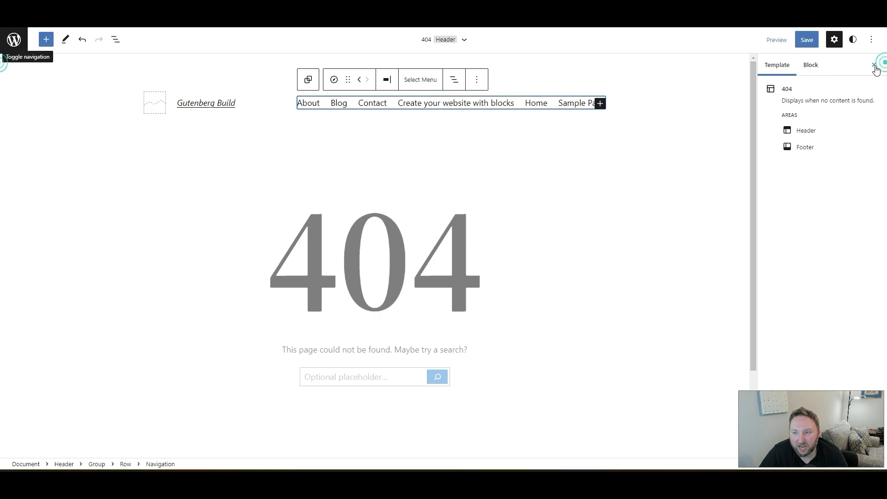
click(875, 65)
- Try the Top toolbar view with the header's navigation and site logo blocks, and turn it off again
click(868, 41)
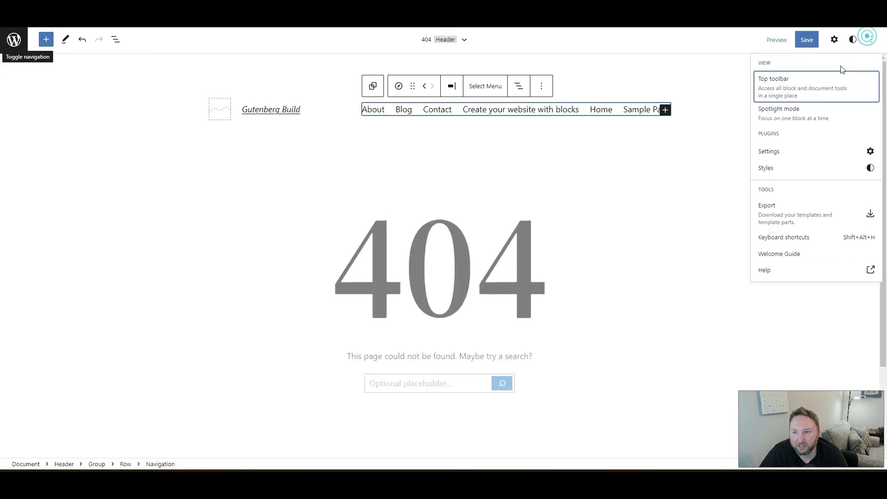
click(779, 91)
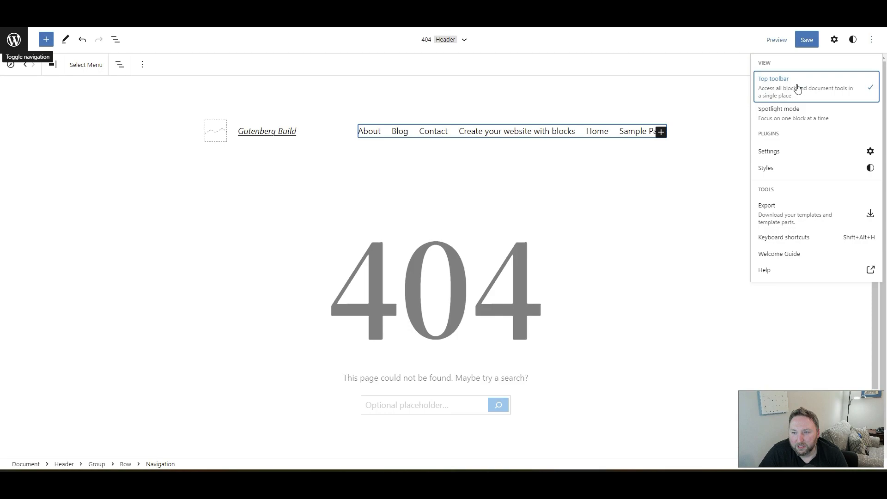
click(679, 215)
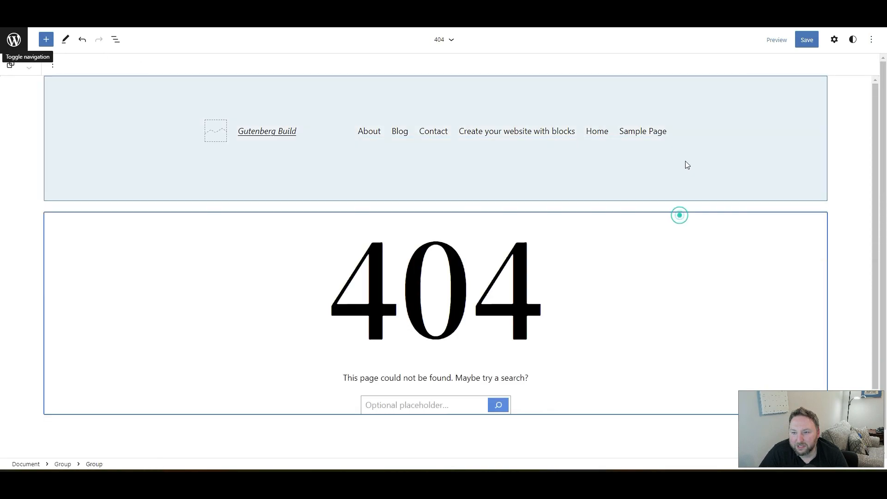
click(630, 132)
click(464, 133)
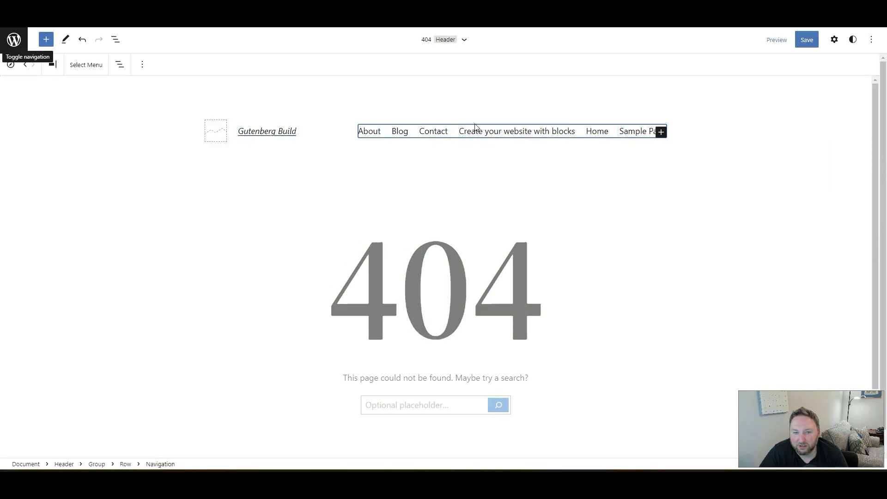
click(142, 65)
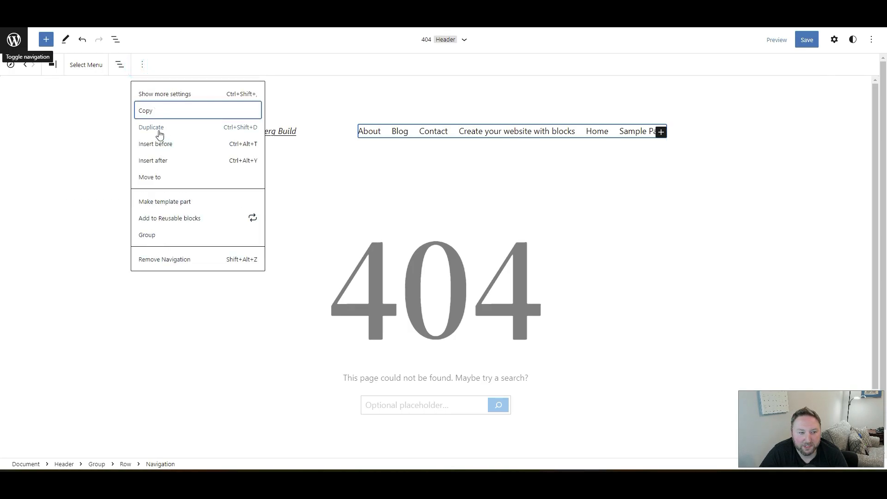
click(305, 132)
click(217, 130)
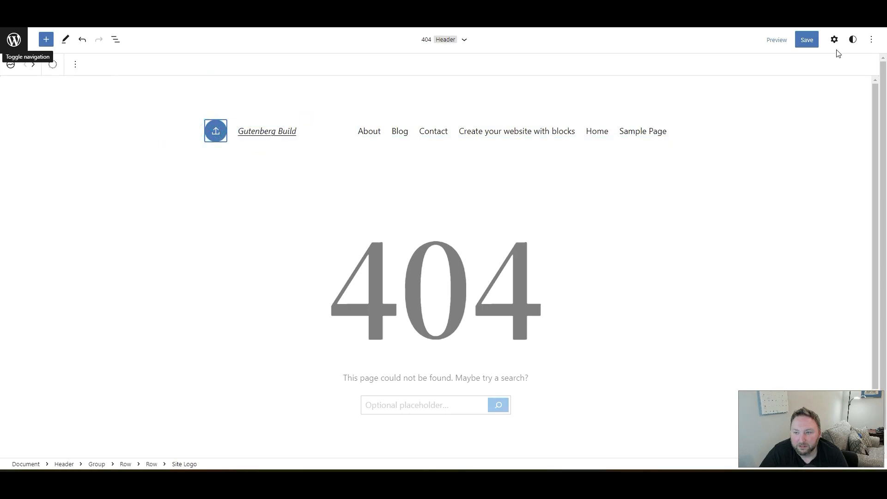
click(871, 41)
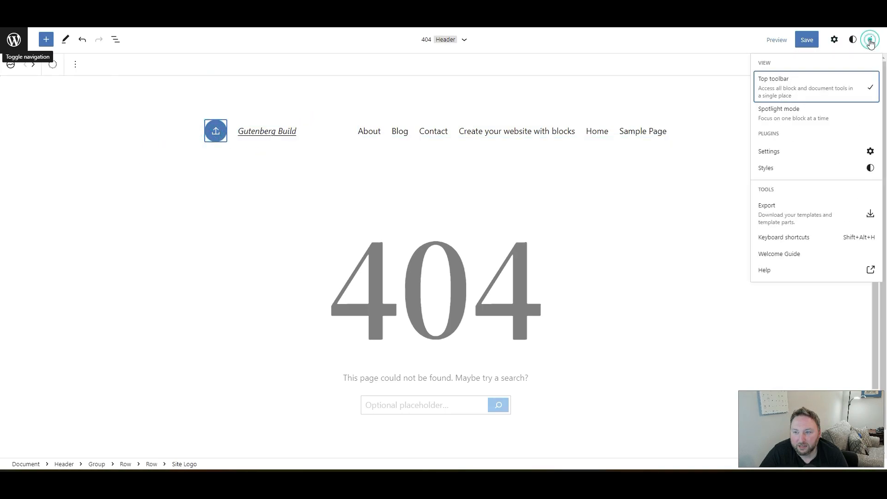
click(788, 96)
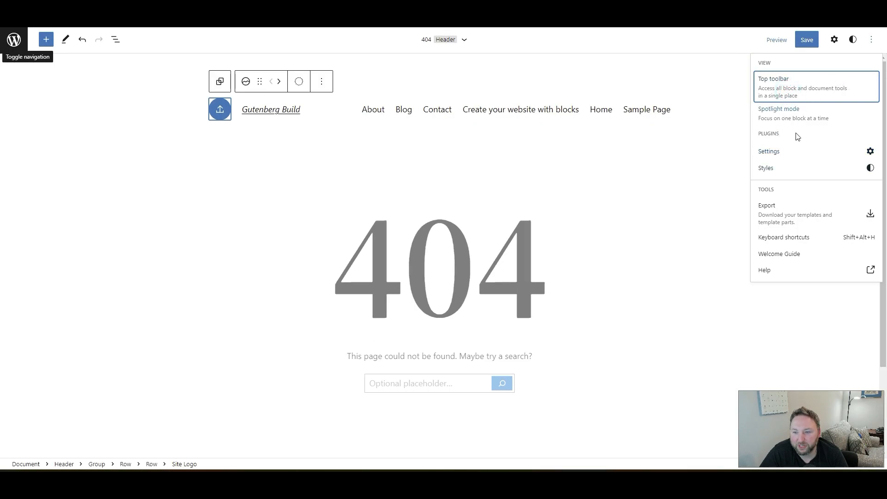
- Examine the header navigation block's block options, menu choices and item justification options
click(689, 181)
click(637, 109)
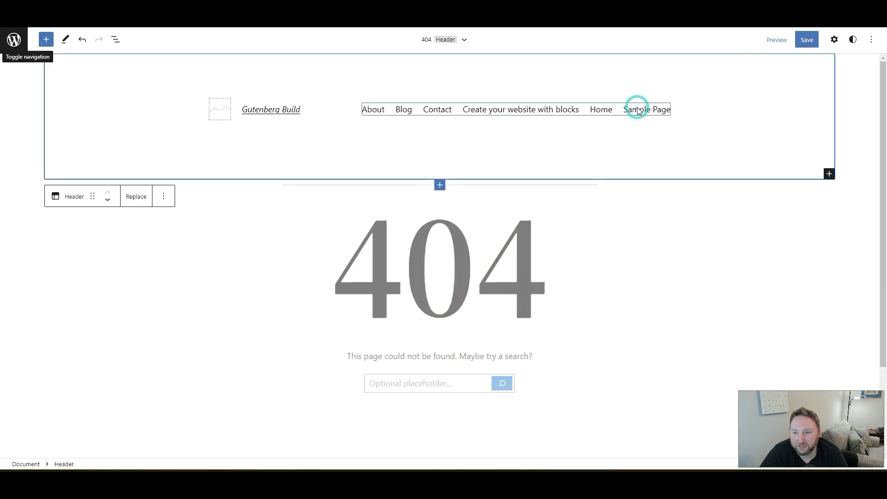
right_click(638, 110)
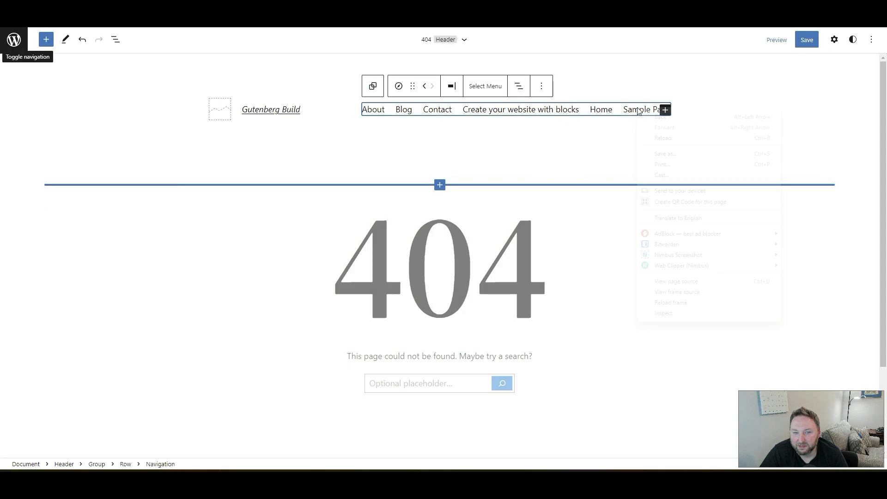
click(541, 93)
click(542, 90)
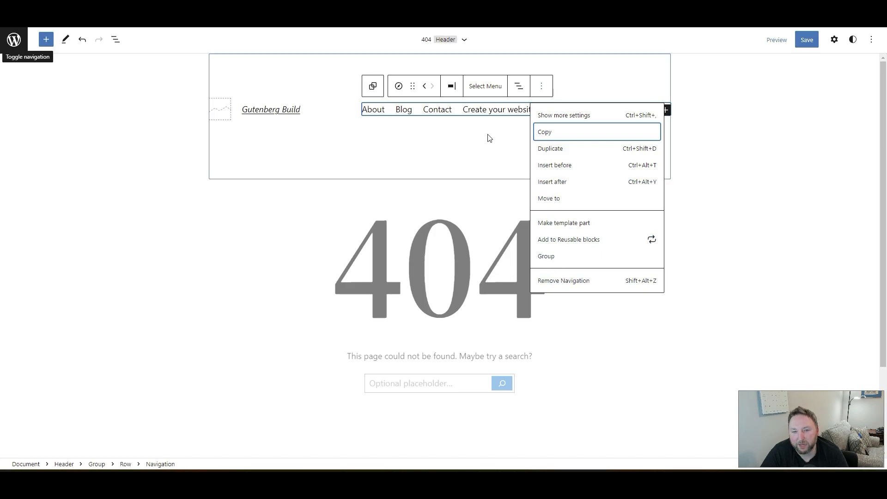
click(489, 88)
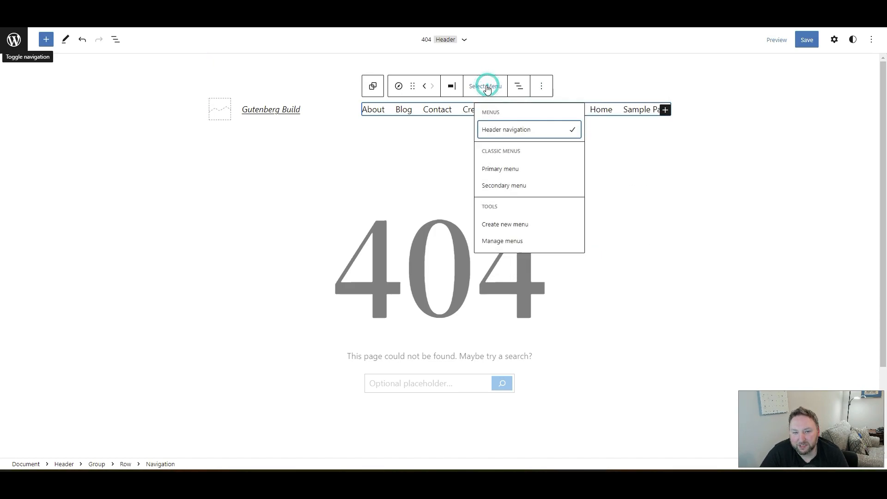
click(453, 88)
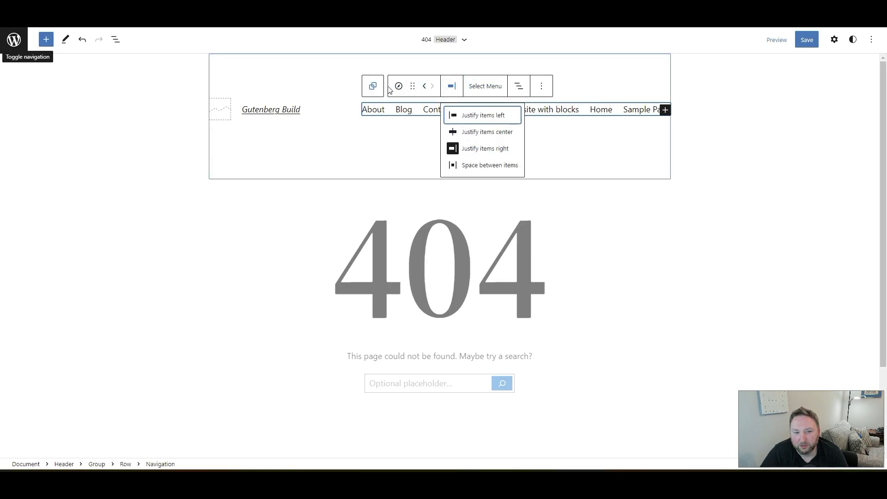
click(573, 86)
click(528, 109)
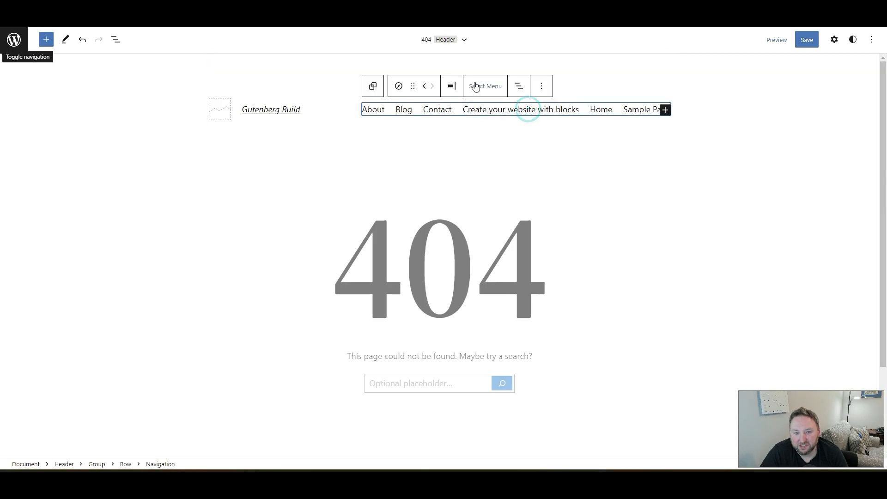
- Inspect the site title block's controls and the navigation block's transform and move controls
click(587, 146)
click(283, 109)
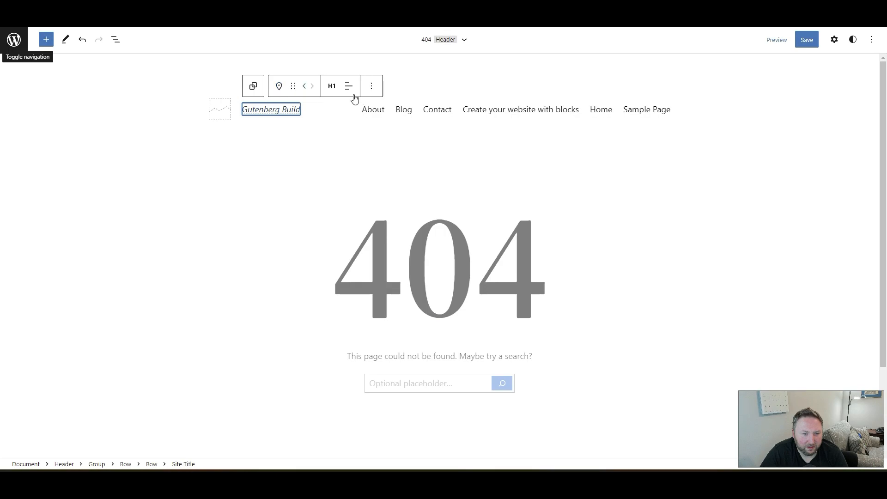
click(402, 109)
click(399, 86)
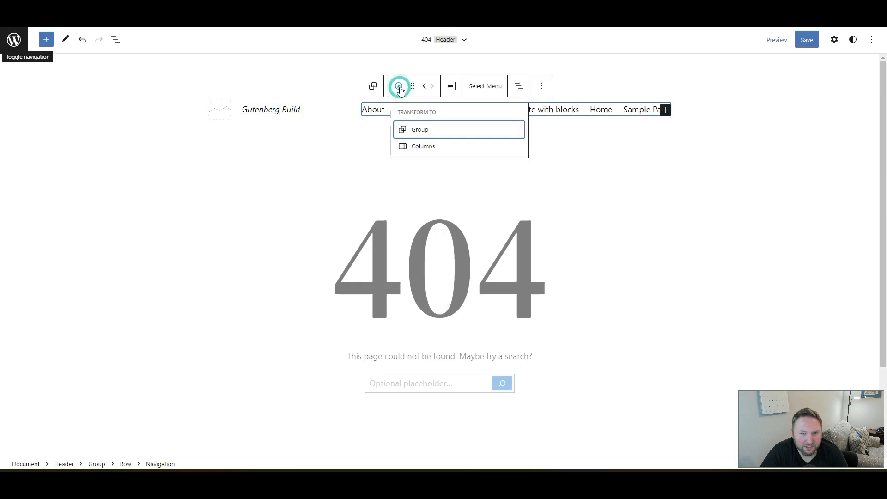
click(413, 86)
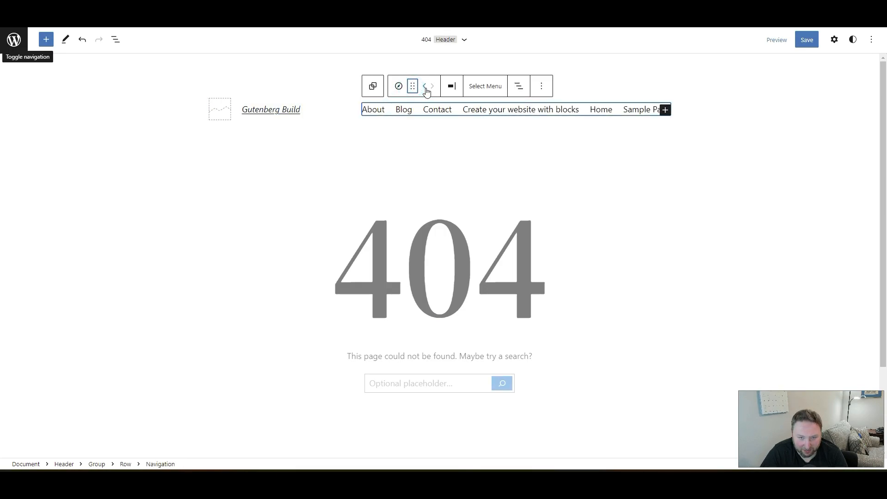
- Inspect the Page List block within the navigation's list view and its convert-to-links dialog, leaving it unconverted
click(519, 88)
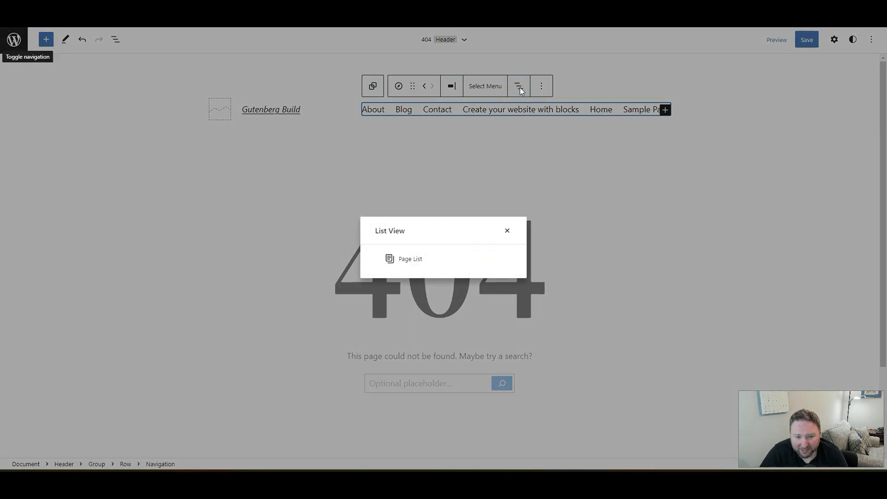
click(408, 259)
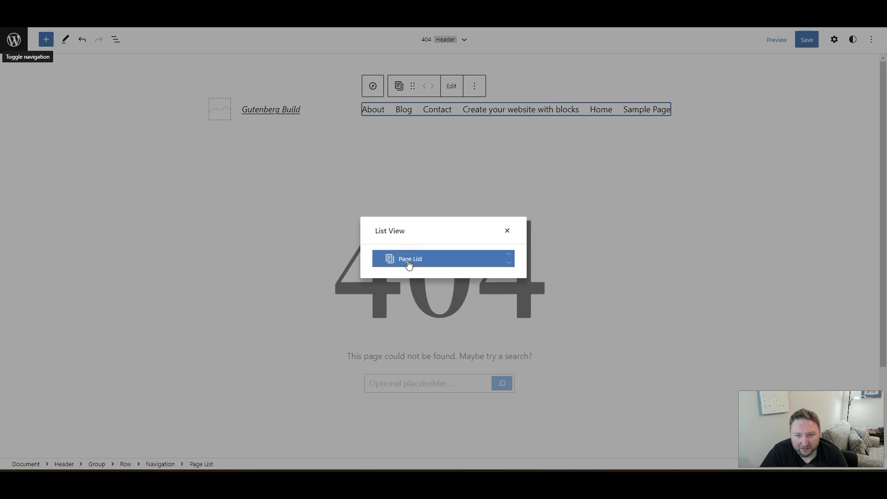
click(506, 262)
click(506, 230)
click(455, 87)
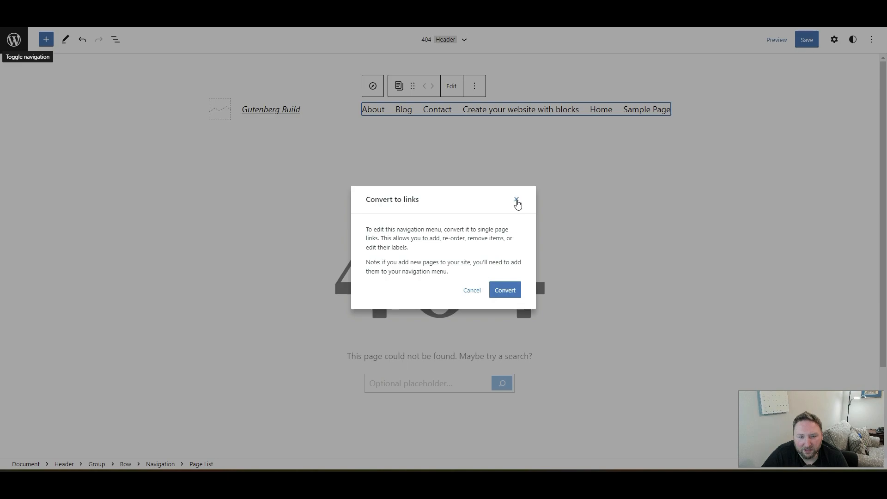
click(516, 199)
- Show the Page List block's settings and expand its Advanced options
click(475, 87)
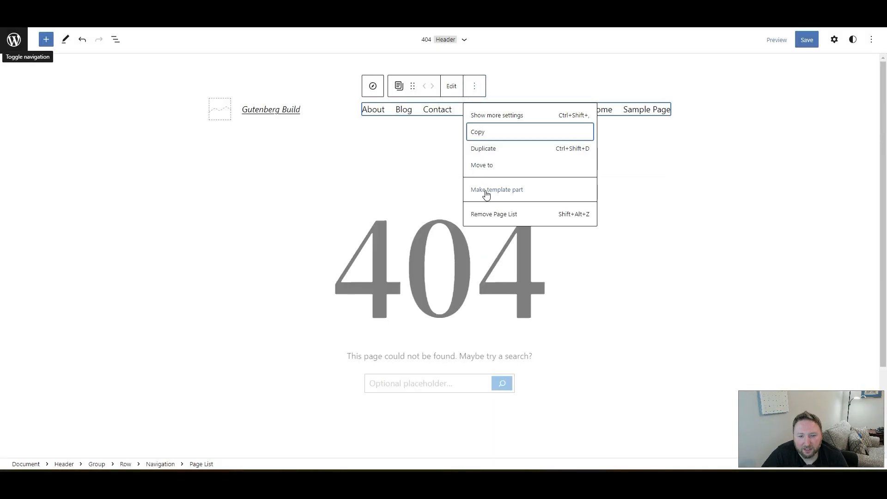
click(483, 121)
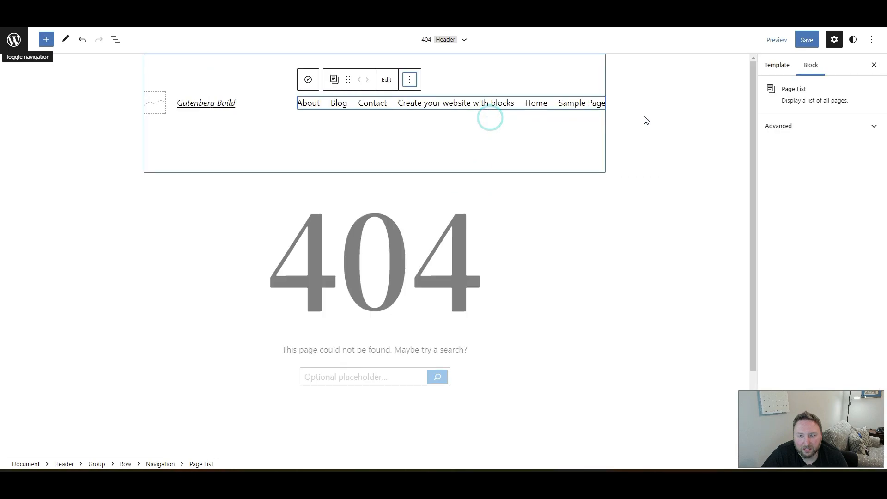
click(776, 133)
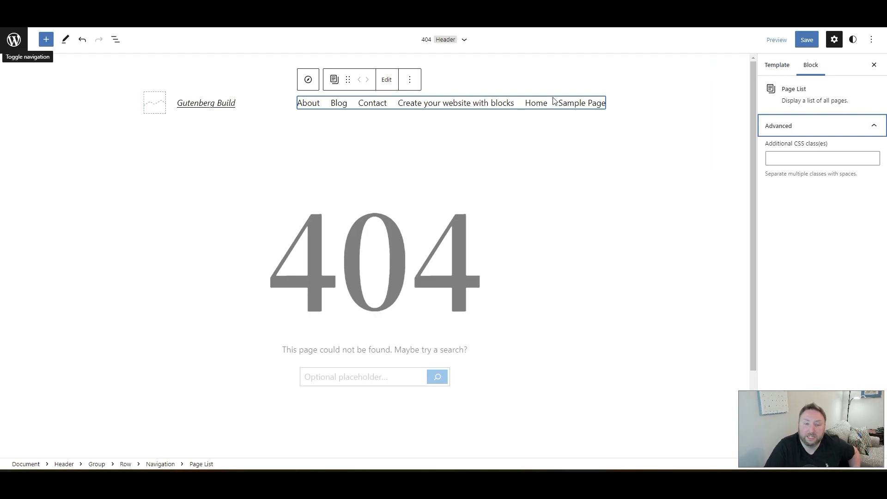
click(475, 107)
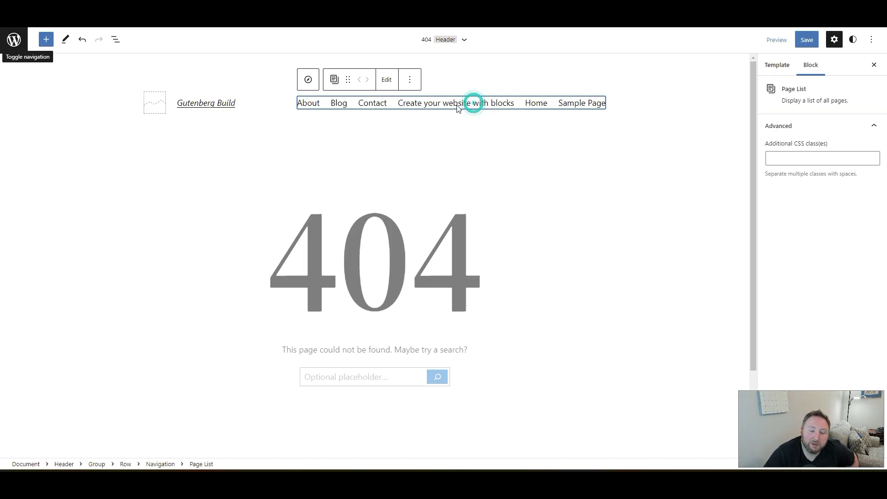
click(378, 104)
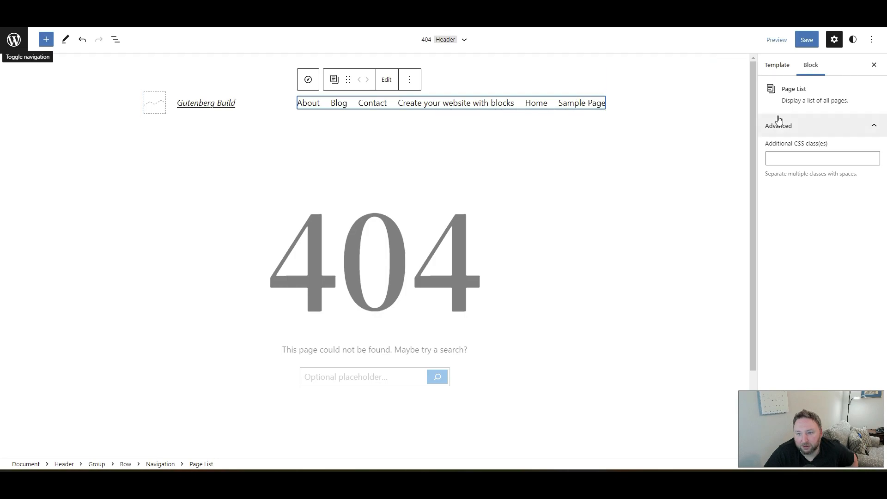
- Compare the Page List block's settings with the 404 template's settings and areas
click(779, 65)
click(808, 67)
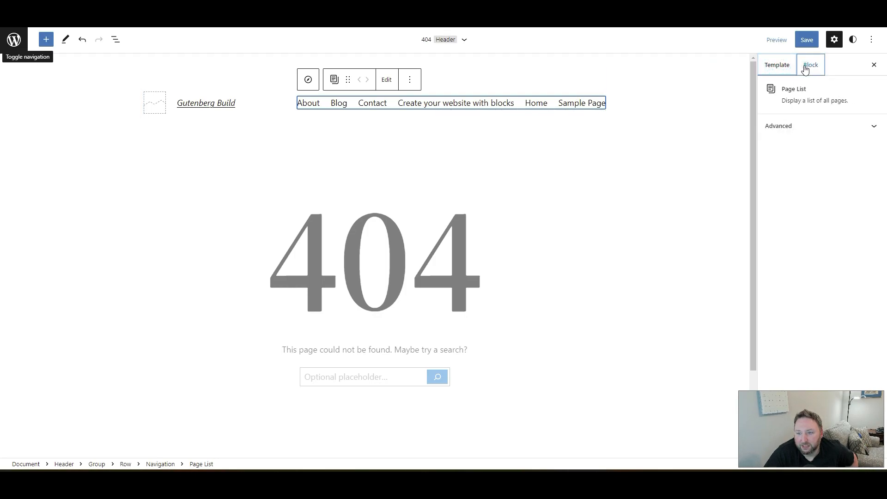
click(780, 64)
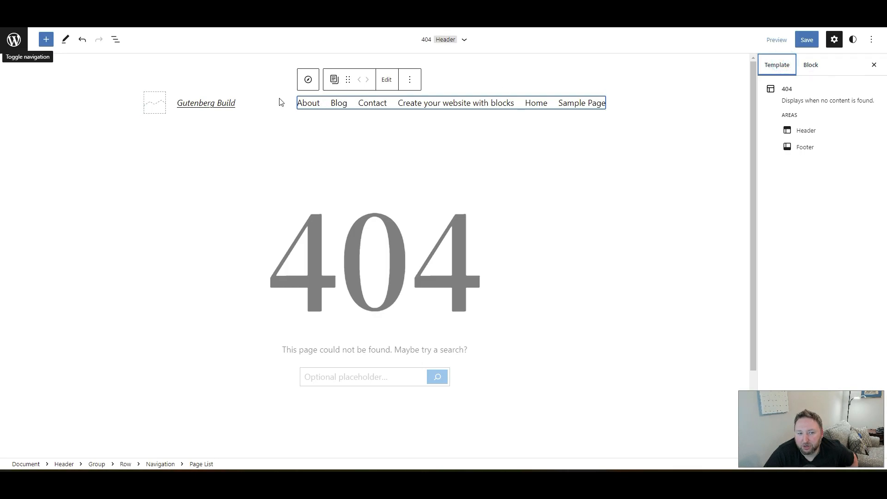
- Open the 404 template's Header area for editing on its own
click(459, 43)
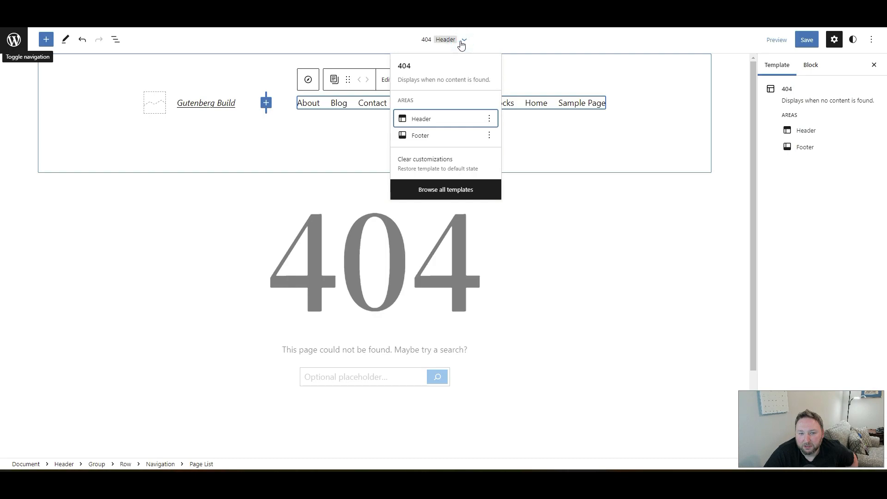
click(488, 119)
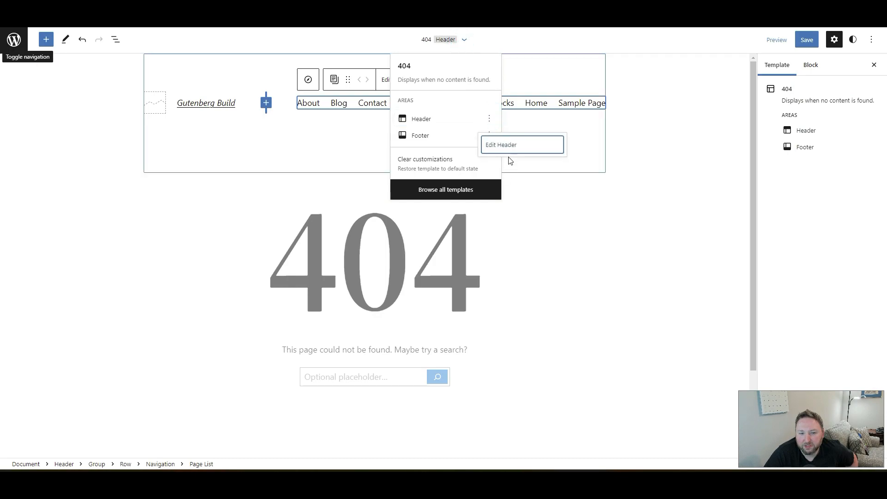
click(504, 146)
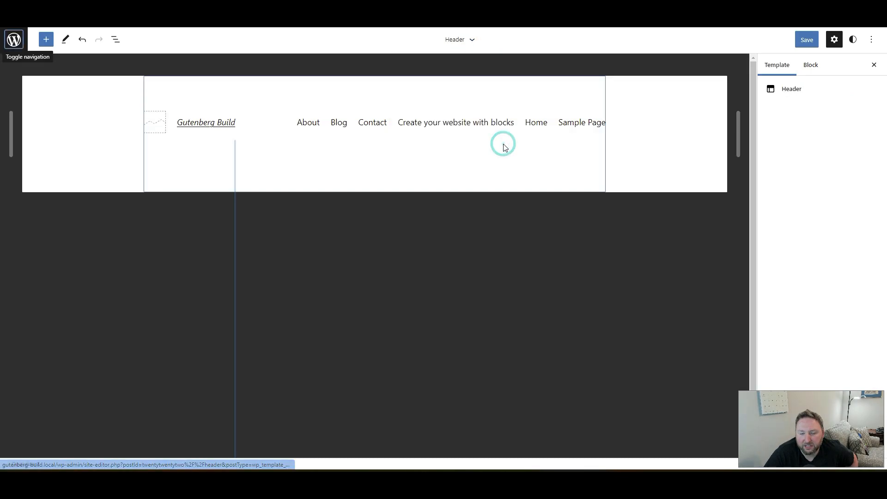
- Set the header navigation block's text color to the default palette's red, #cf2e2e
click(389, 124)
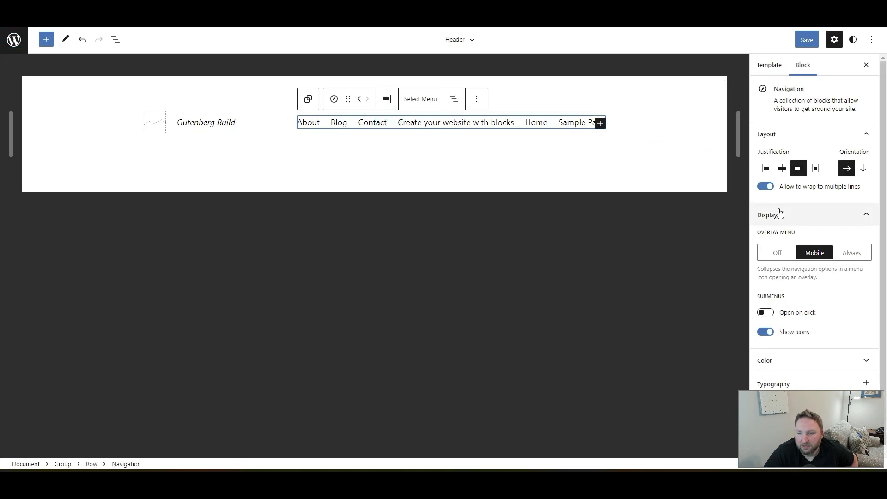
click(789, 357)
scroll(793, 305, down, 2)
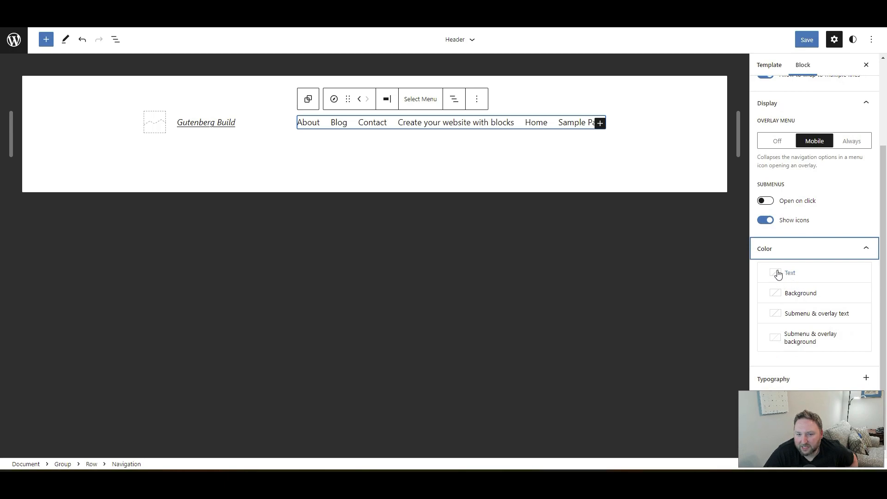
click(779, 274)
click(696, 346)
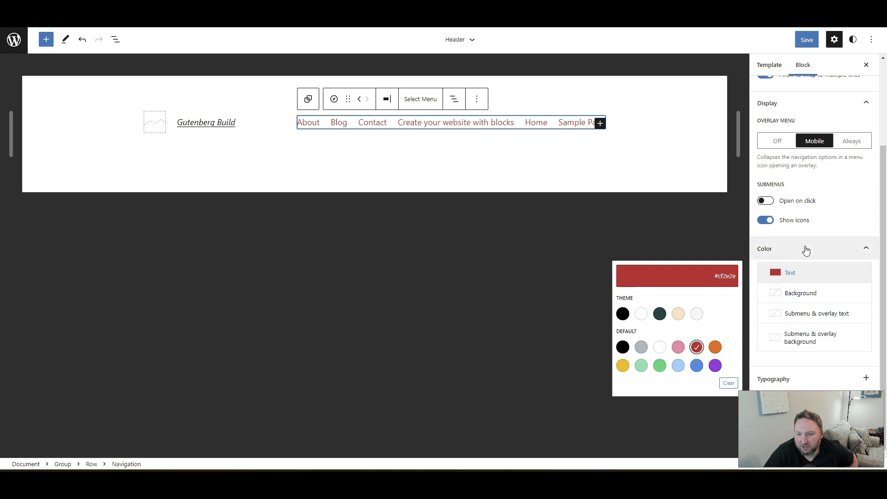
click(829, 250)
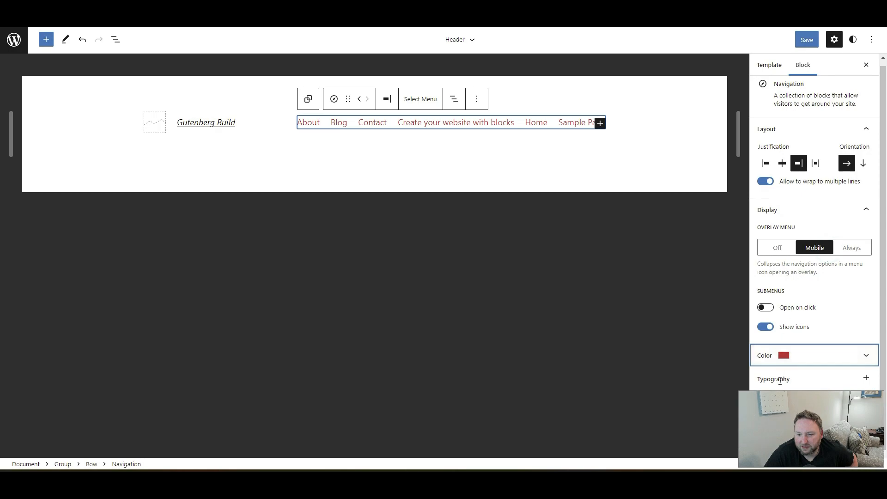
- Look over the navigation block's typography options, try font sizes 2 and 3, and set the size to 1 (Small)
click(866, 378)
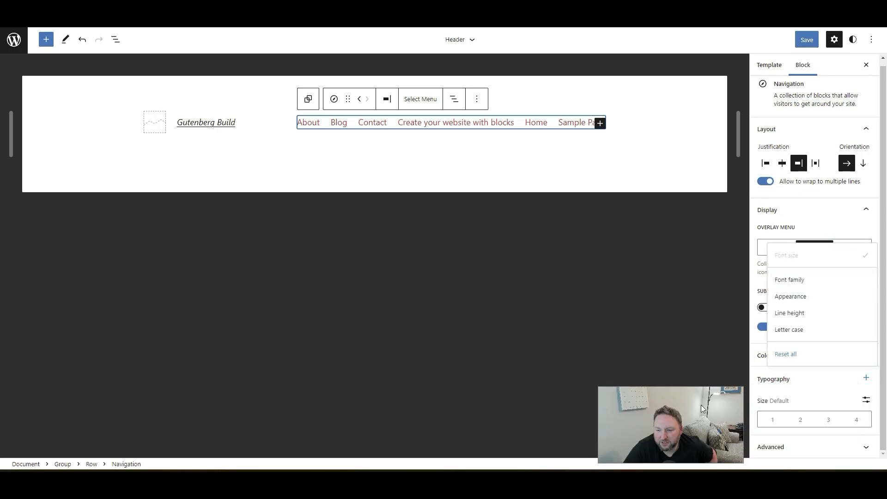
click(841, 375)
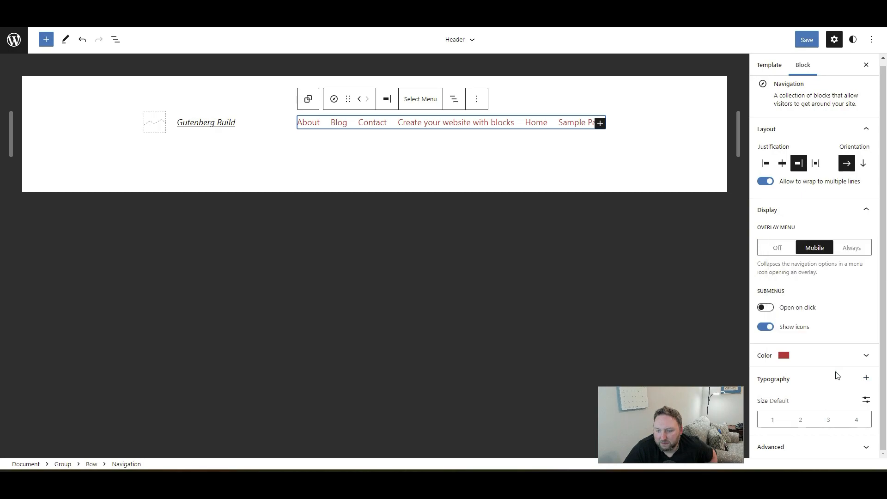
click(798, 419)
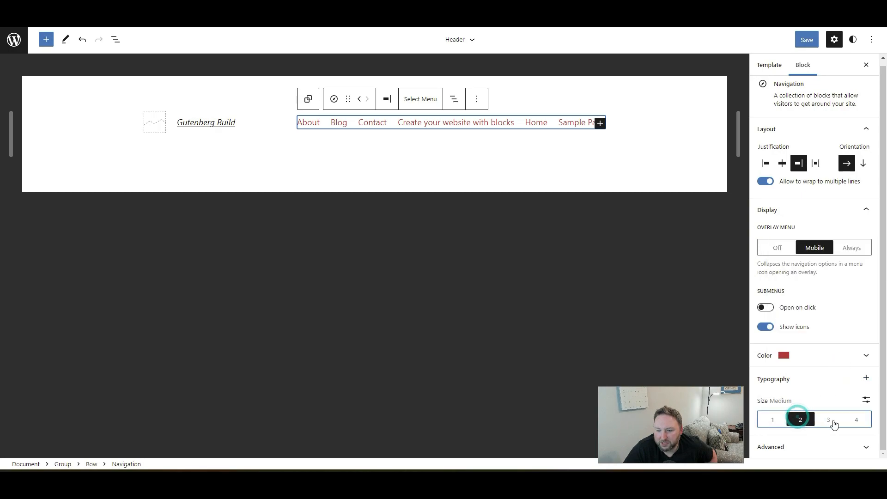
click(829, 419)
click(799, 420)
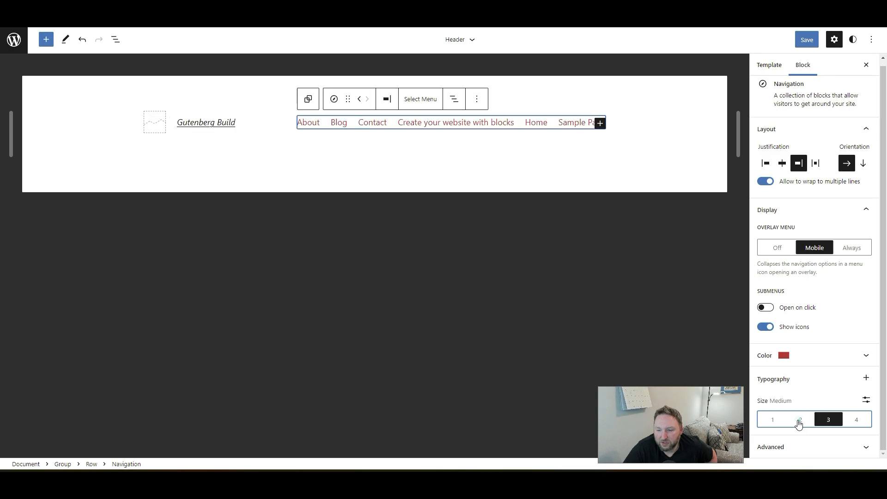
click(771, 419)
- Check the navigation block's Advanced settings and try its vertical orientation, returning it to horizontal
click(861, 449)
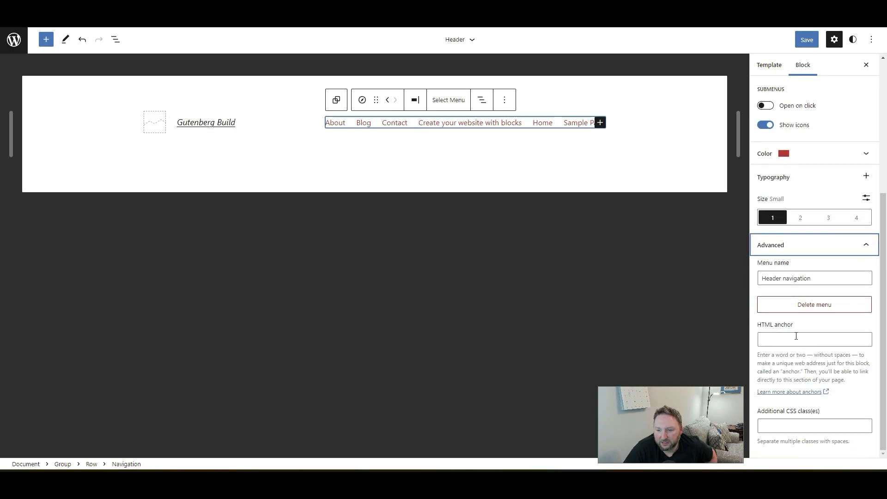
scroll(818, 307, up, 5)
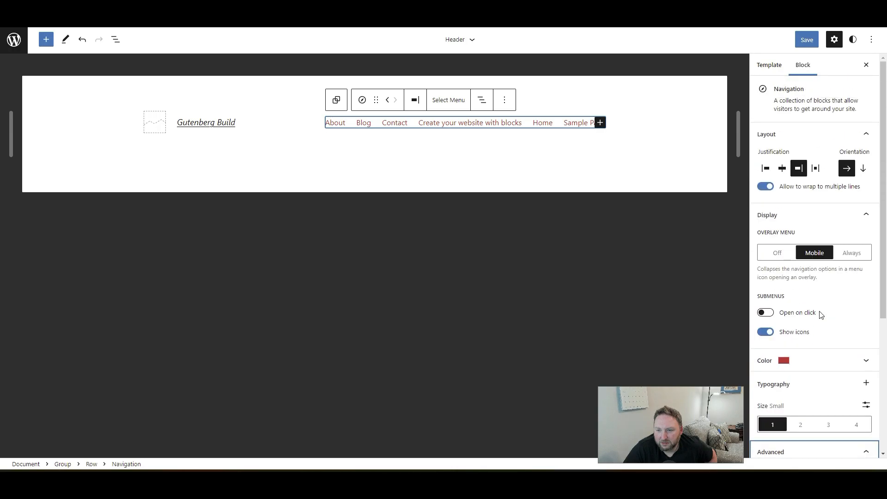
click(862, 171)
click(862, 169)
click(846, 168)
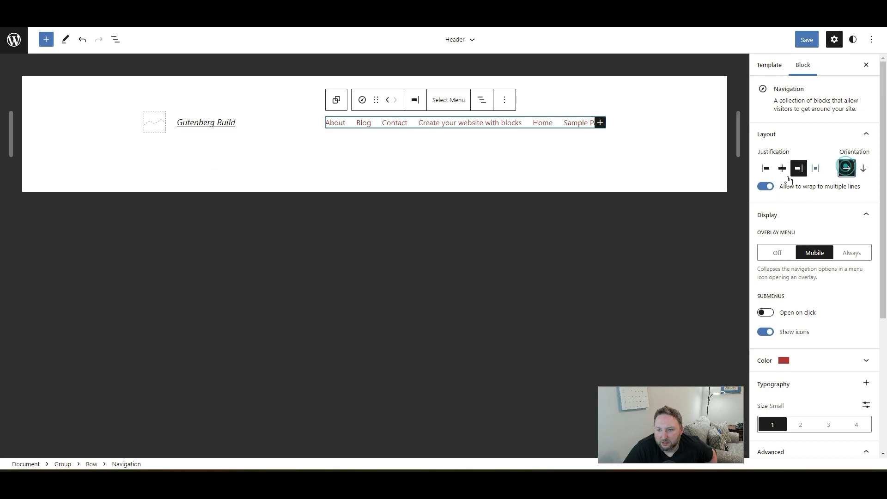
- Try the navigation's Always overlay menu option and switch it back to Mobile
click(770, 214)
click(770, 215)
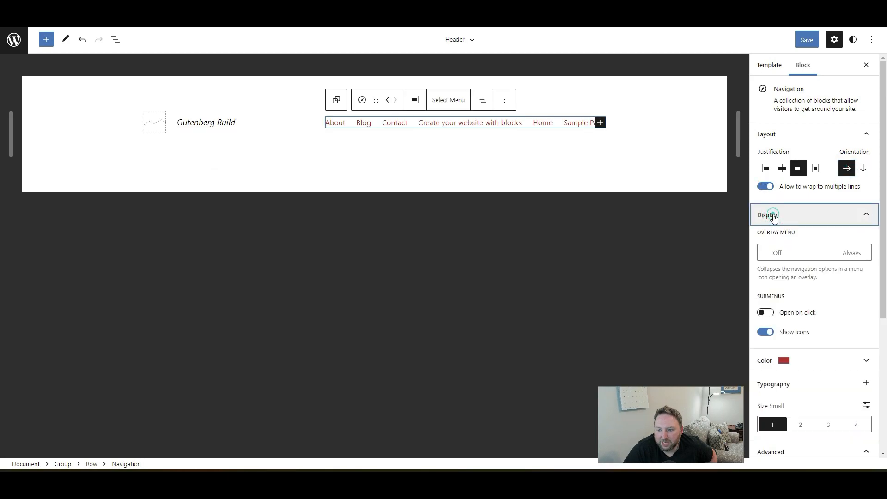
click(852, 254)
click(818, 254)
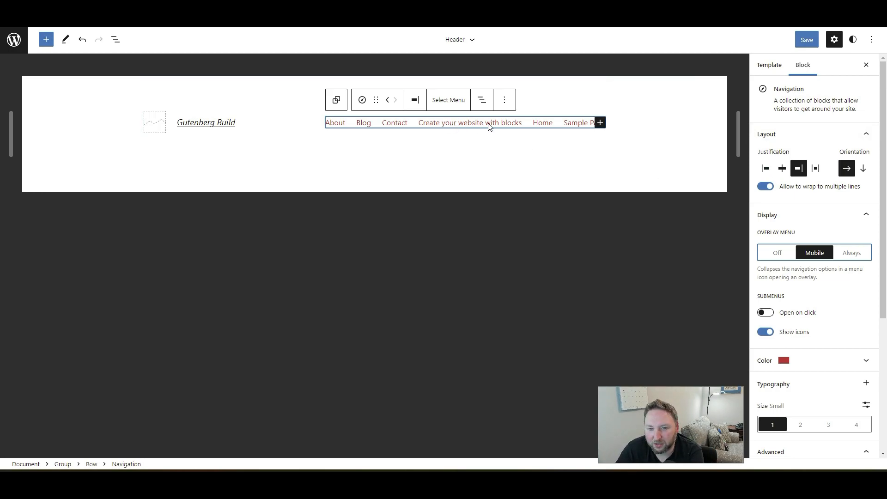
- Try orange #ff6900 as the navigation's submenu and overlay background, and clear that color again
scroll(826, 277, down, 3)
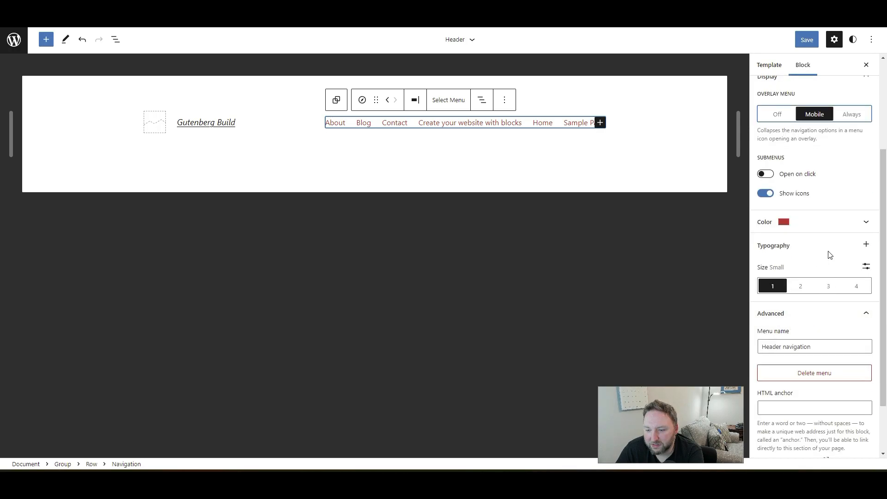
scroll(829, 255, up, 1)
click(839, 268)
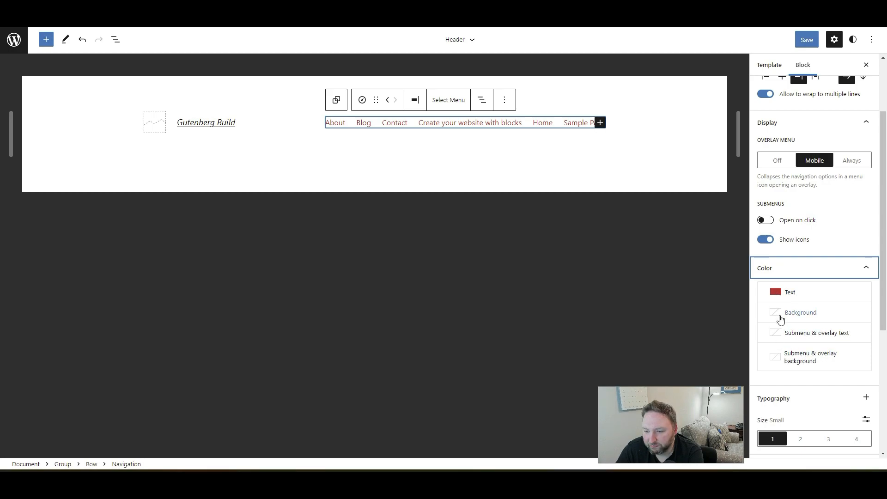
click(778, 361)
click(715, 316)
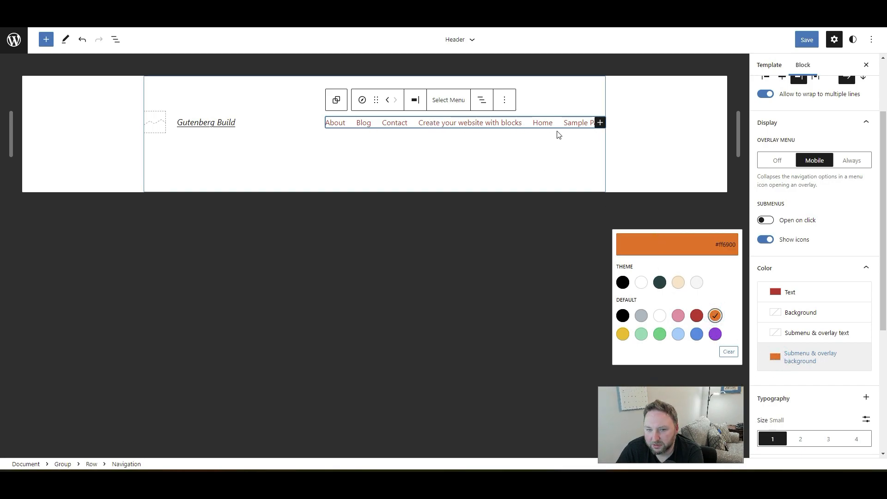
click(730, 352)
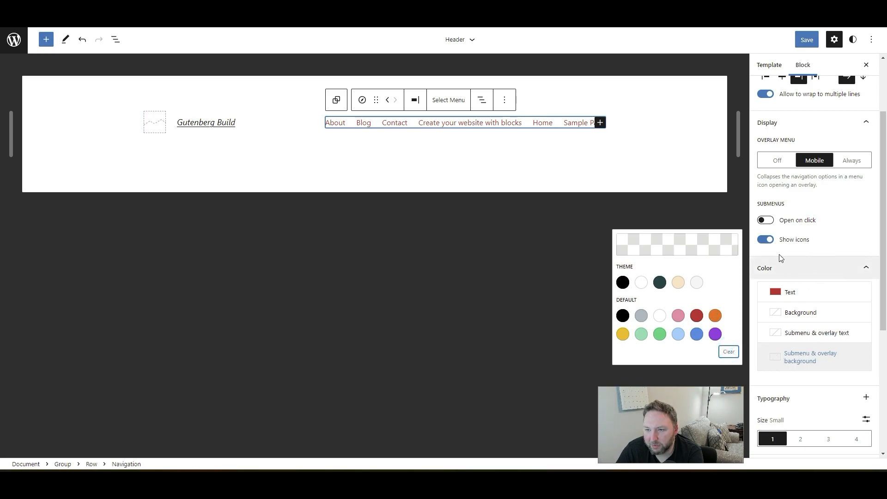
scroll(780, 261, up, 2)
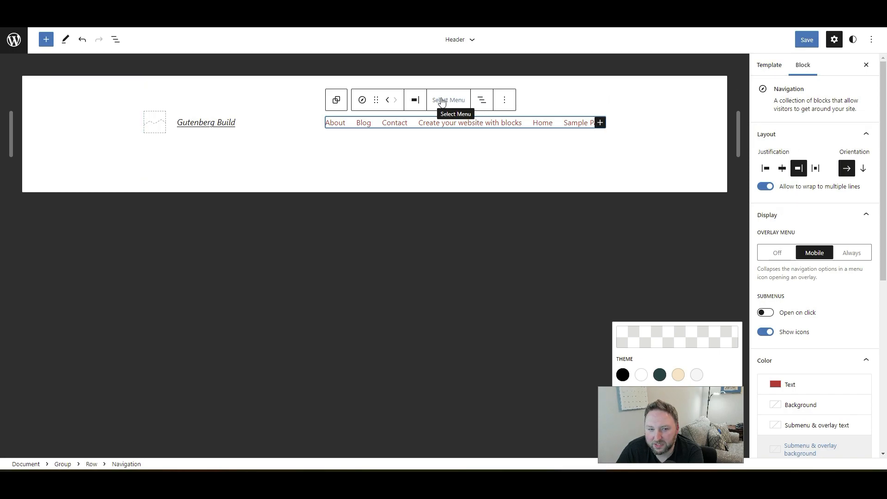
click(350, 138)
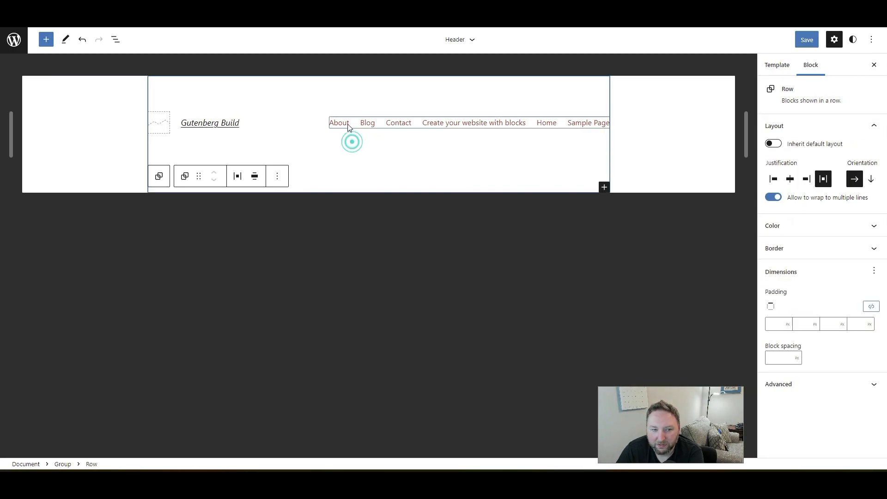
click(349, 123)
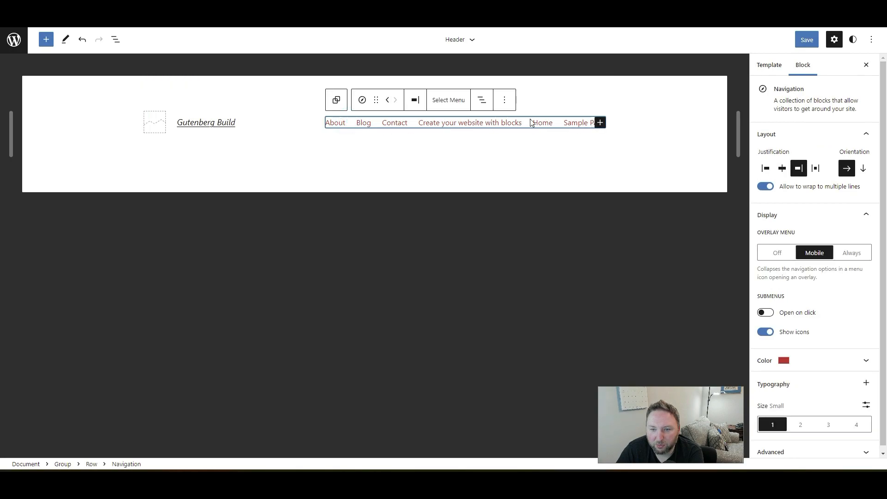
scroll(780, 296, down, 1)
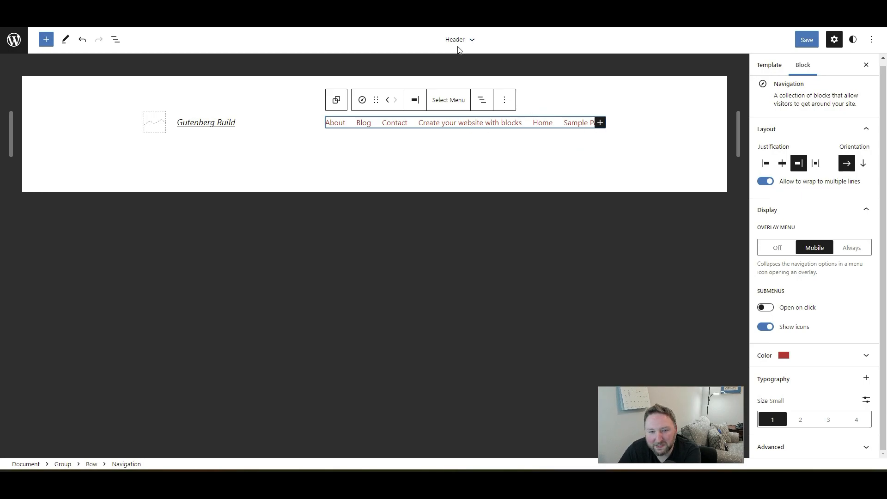
click(472, 42)
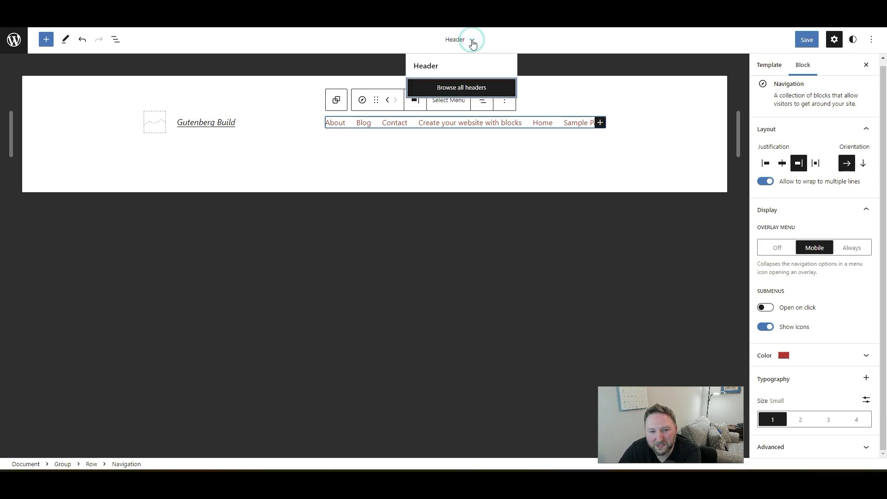
click(472, 42)
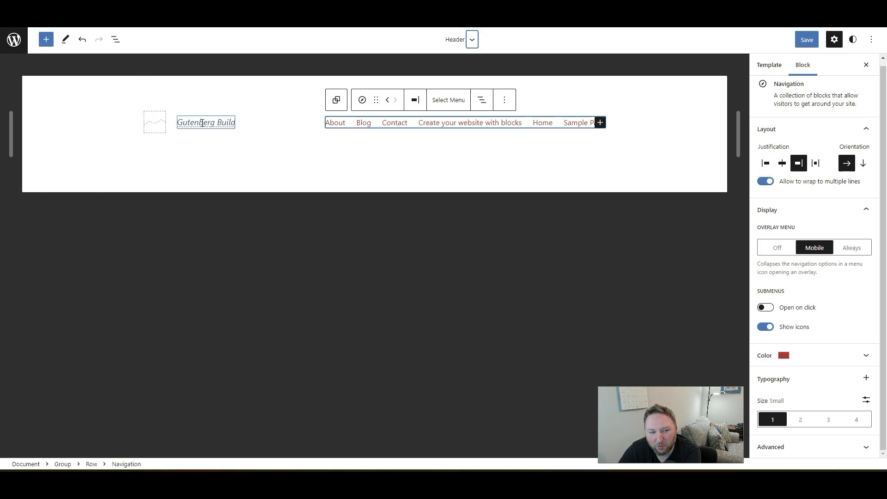
- Try the preset font sizes on the header's site title and set it to size 3 (Large)
click(154, 128)
click(216, 124)
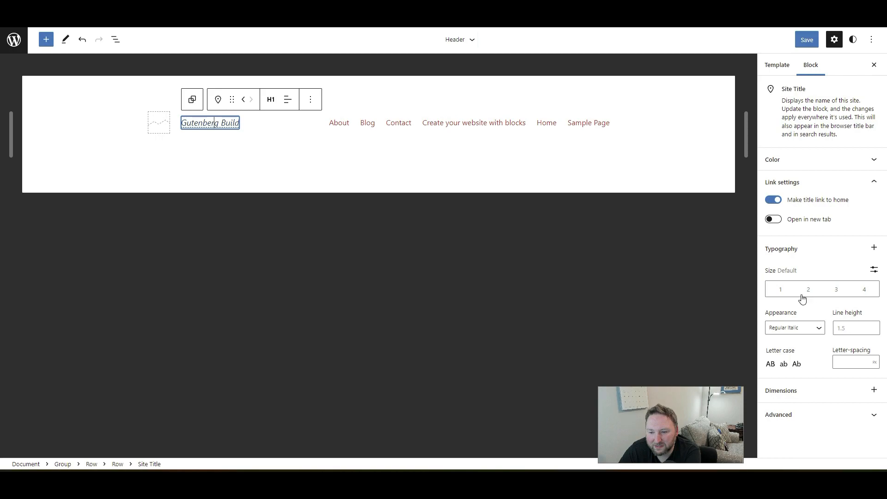
click(784, 291)
click(809, 290)
click(837, 290)
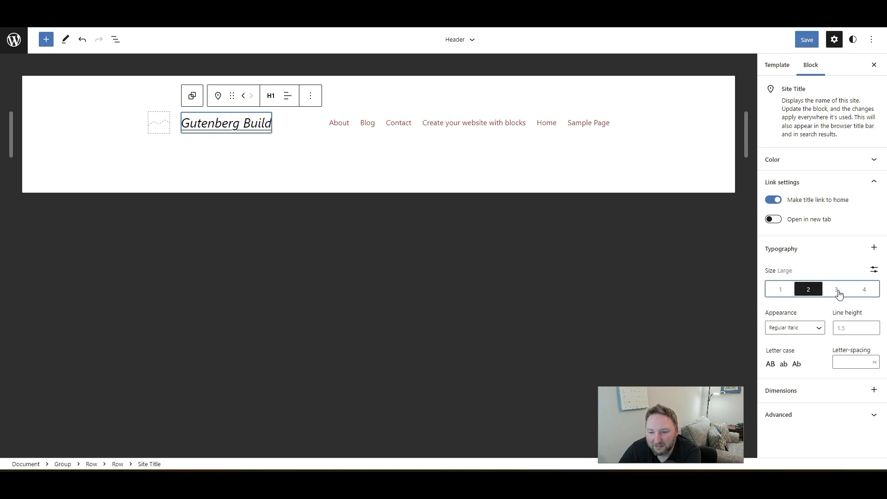
click(867, 293)
click(808, 291)
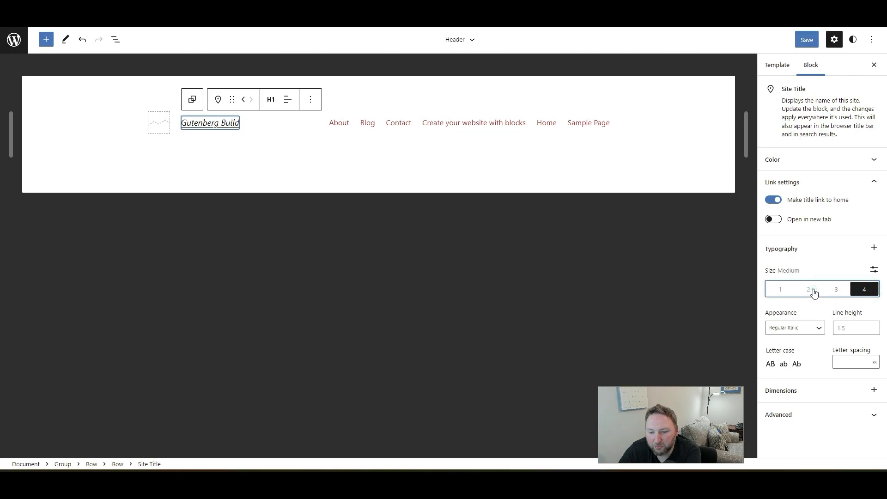
click(834, 290)
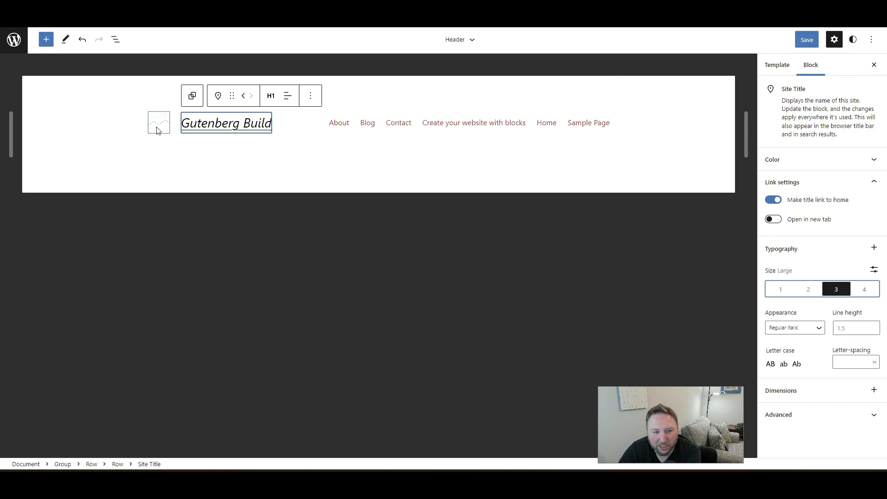
- Preview the header at a narrow mobile width, and restore the canvas to its full width
click(227, 168)
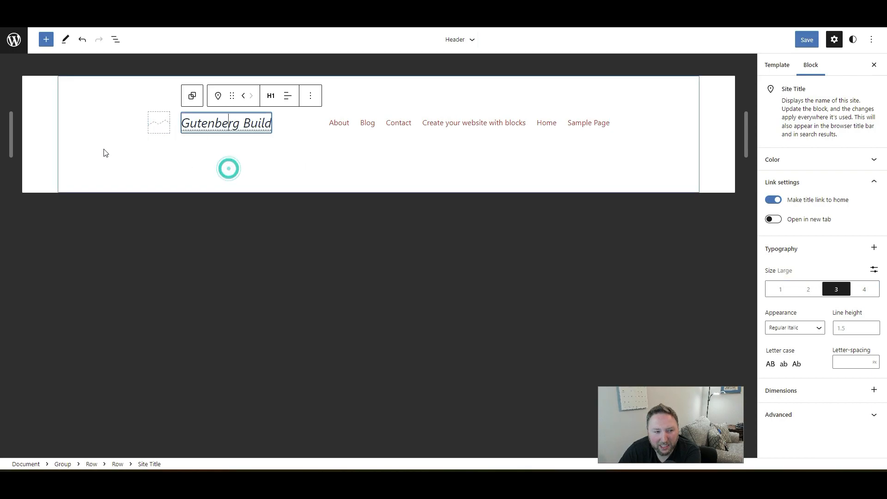
click(97, 143)
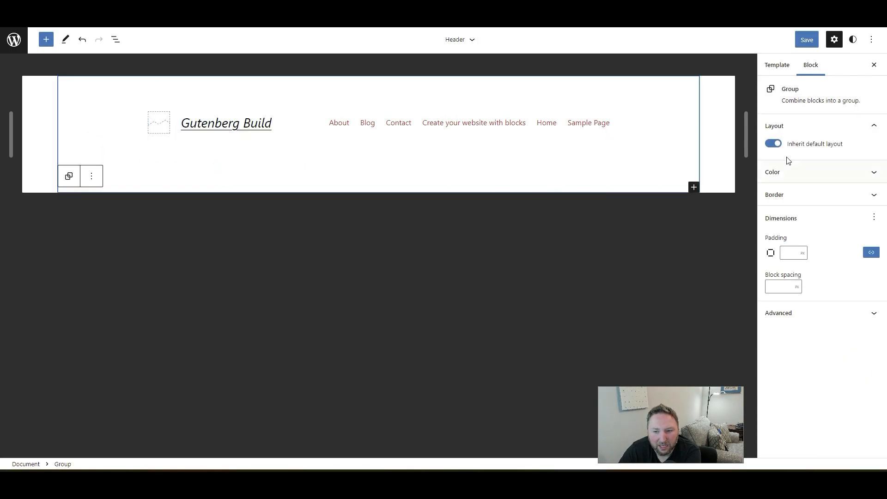
click(704, 137)
click(672, 157)
drag(747, 134, 403, 157)
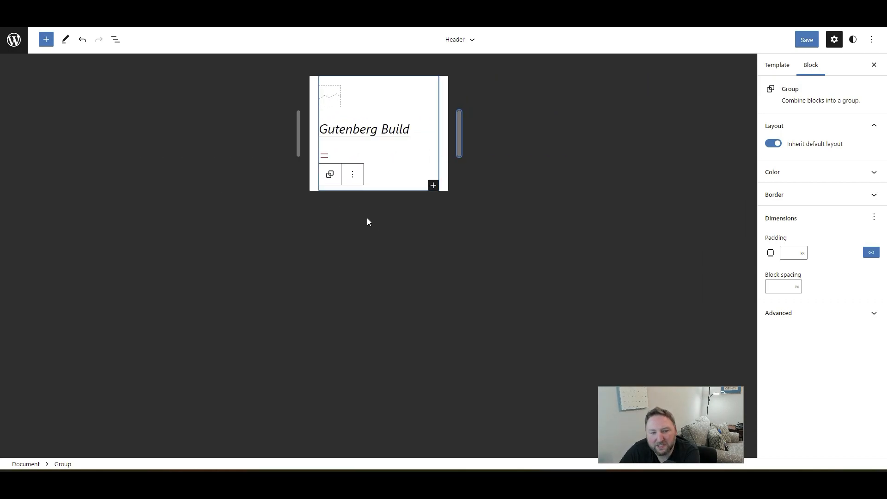
drag(460, 135, 797, 131)
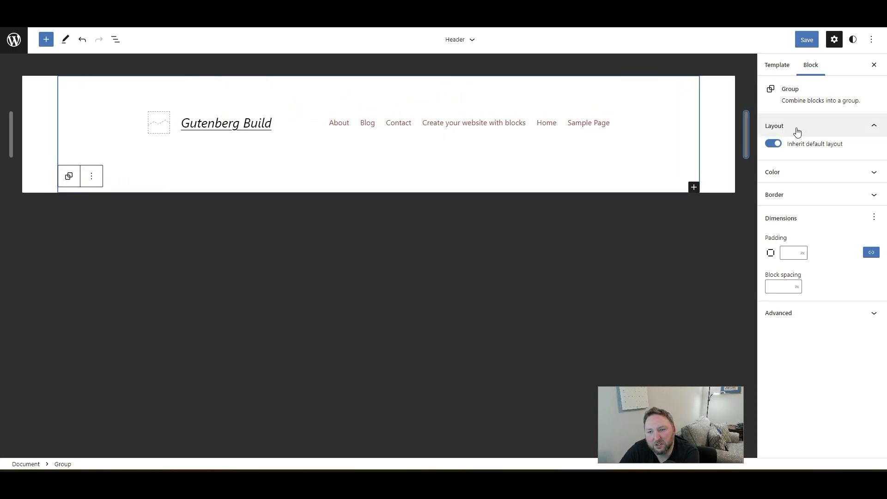
- Look over the header group's block settings, including its color and border options
click(871, 39)
click(871, 40)
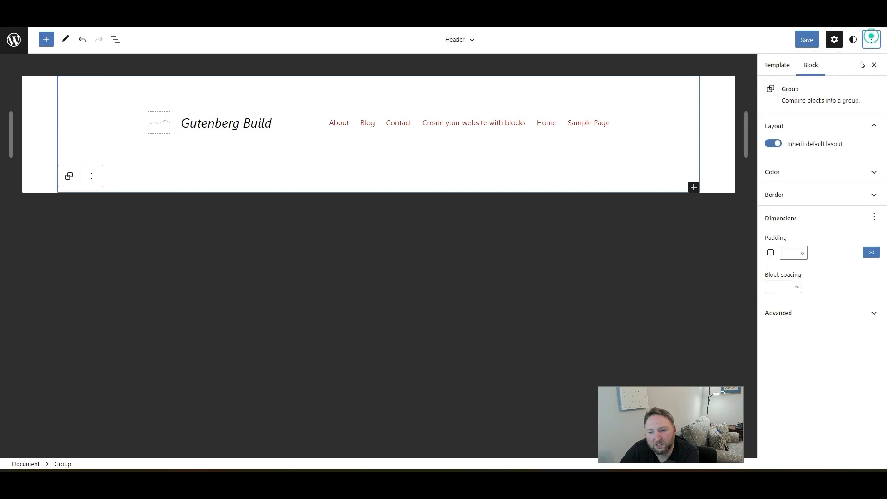
click(777, 65)
click(809, 65)
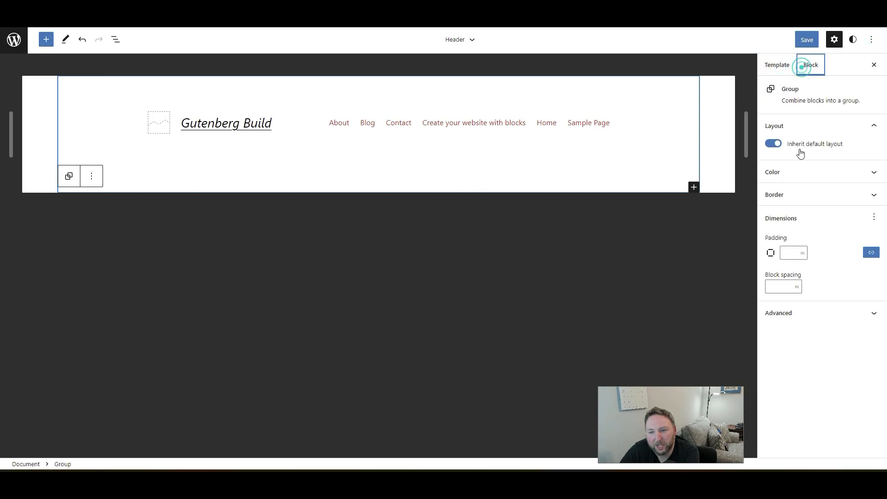
click(788, 171)
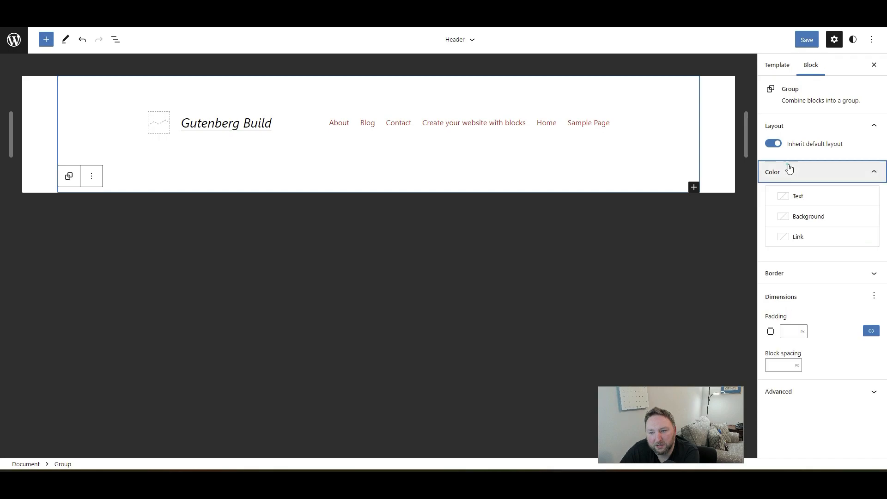
click(780, 272)
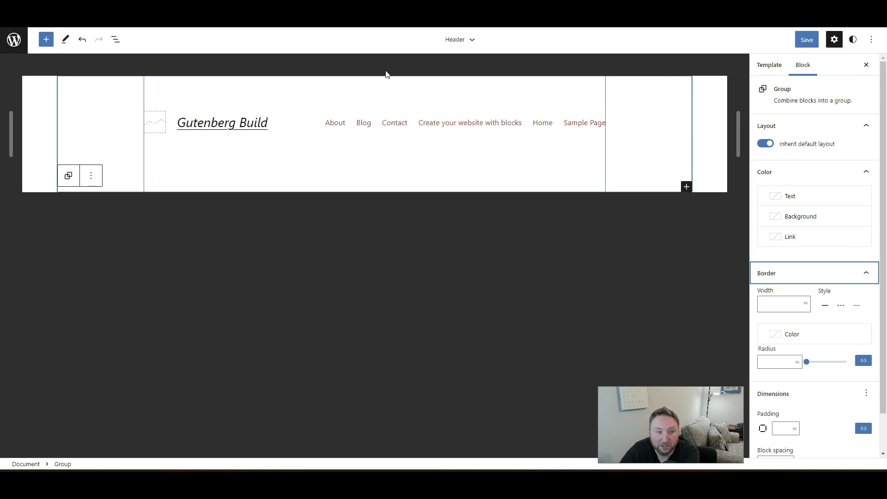
- Go from the header to the list of template parts and open the Footer part for editing
click(454, 41)
click(472, 40)
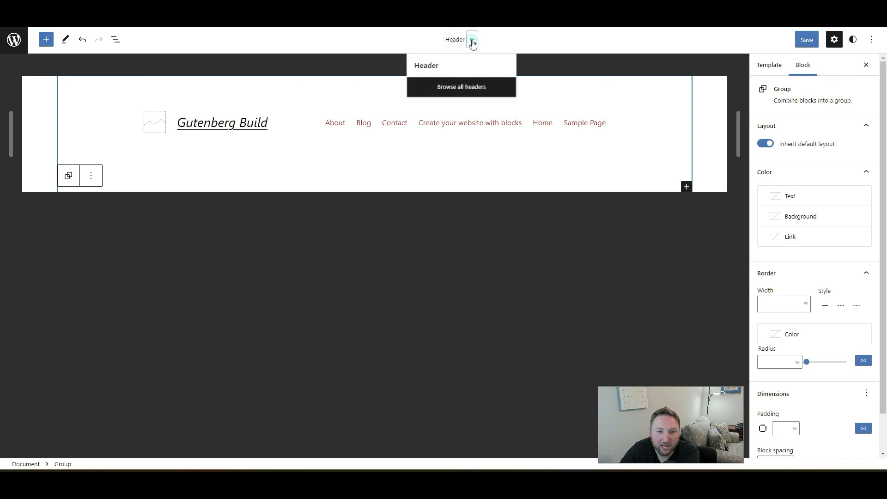
click(443, 64)
click(442, 89)
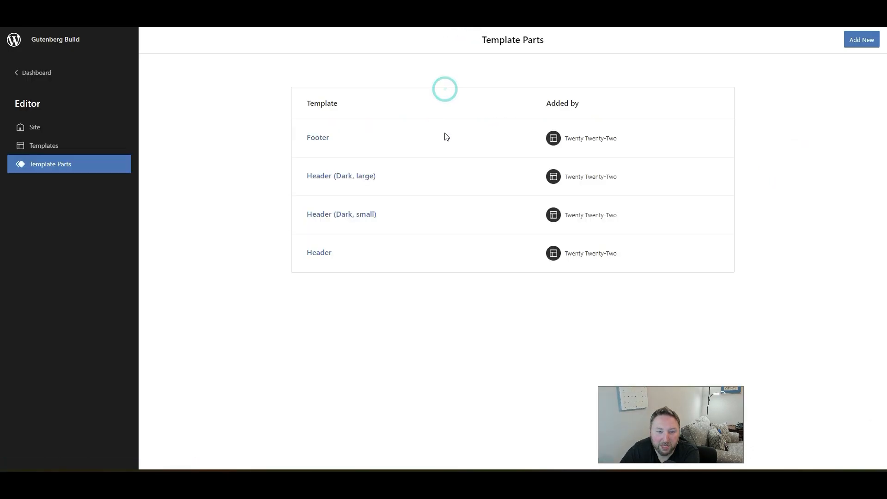
click(322, 141)
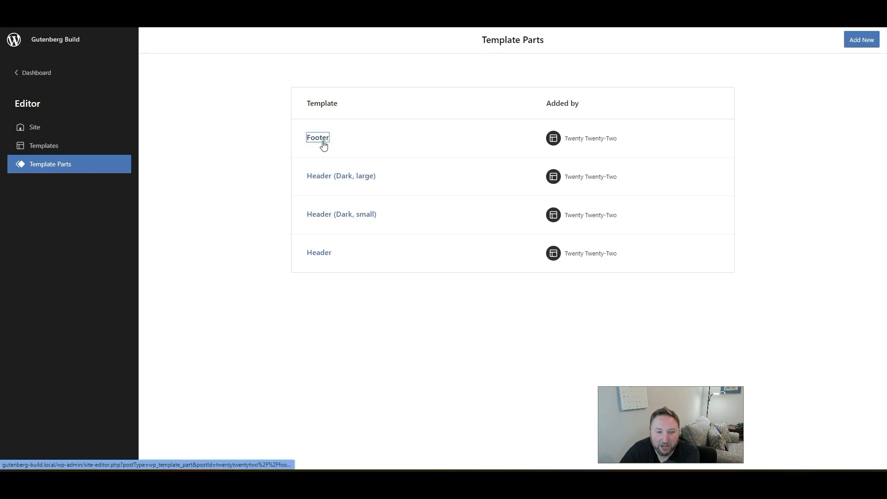
- Examine the footer's site title, row and "Proudly powered by WordPress" paragraph blocks and their settings
click(230, 171)
click(174, 172)
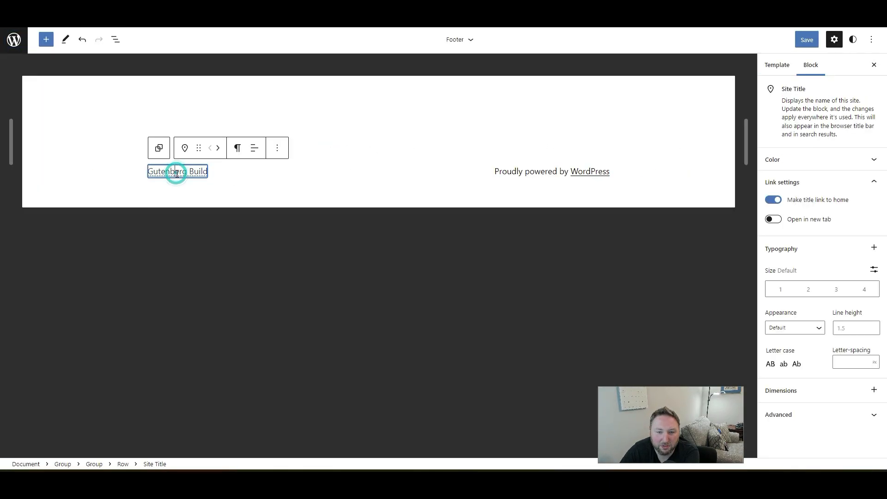
click(518, 172)
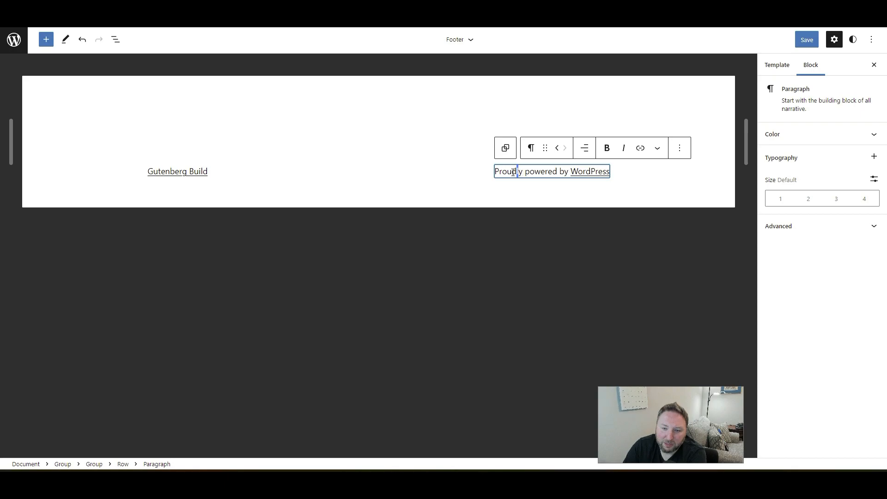
click(246, 147)
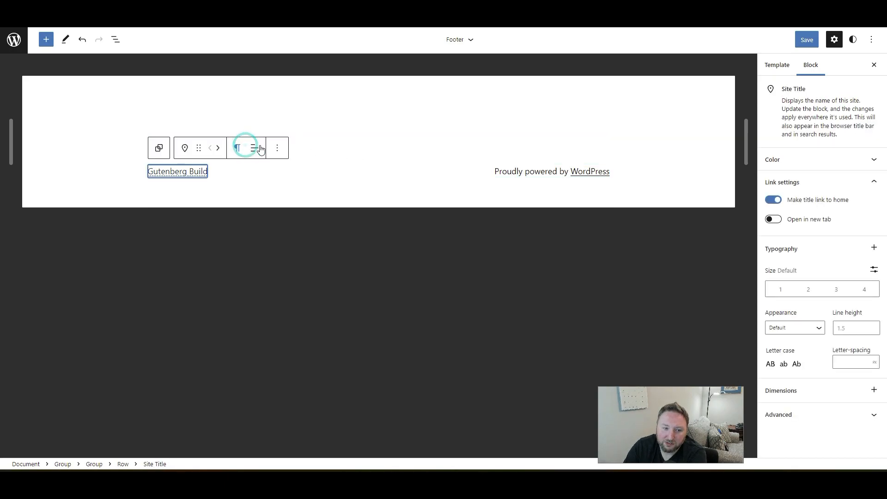
click(416, 146)
click(431, 150)
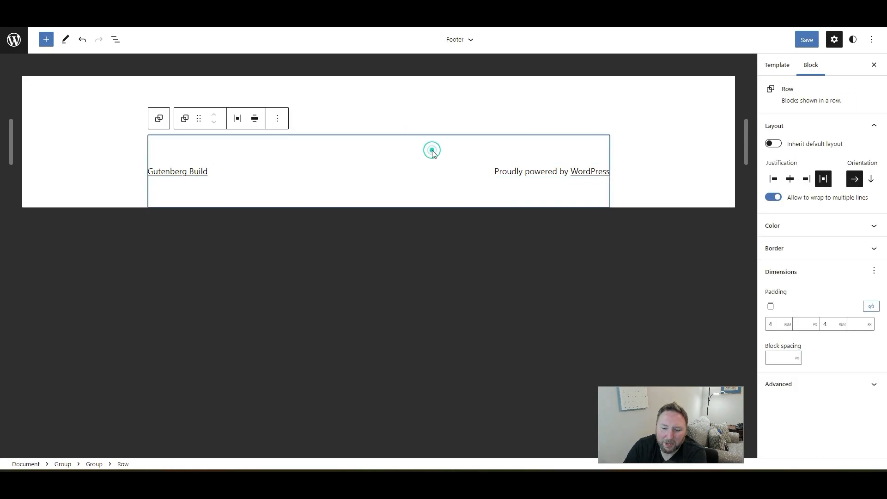
click(333, 101)
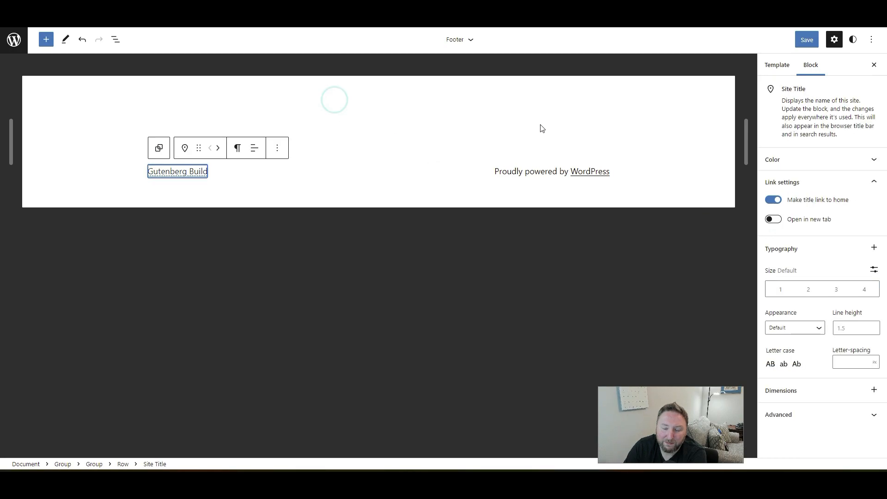
click(616, 129)
click(396, 109)
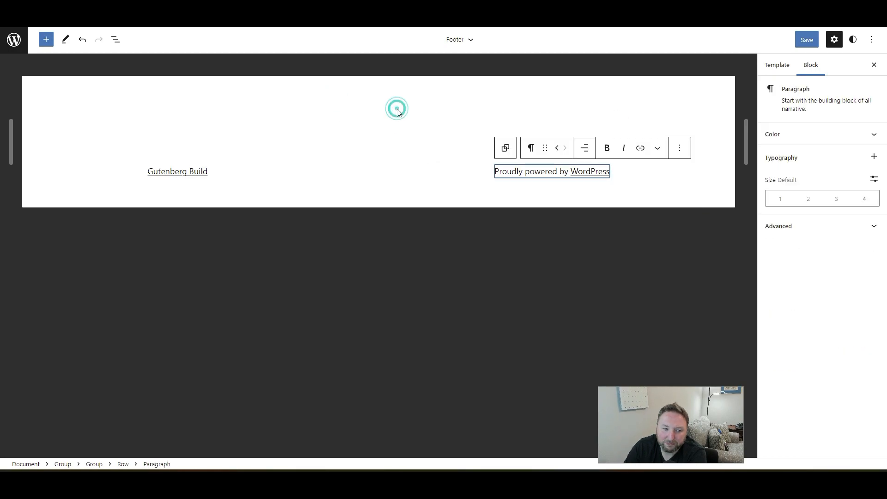
click(327, 114)
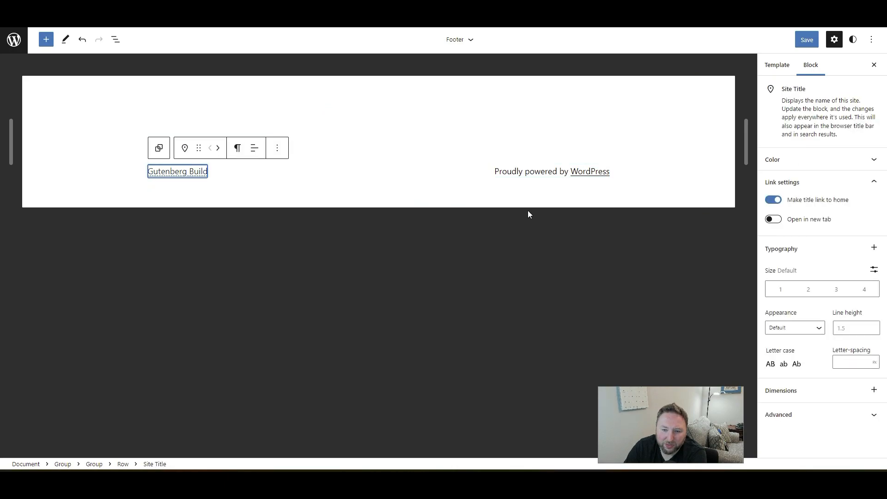
click(523, 112)
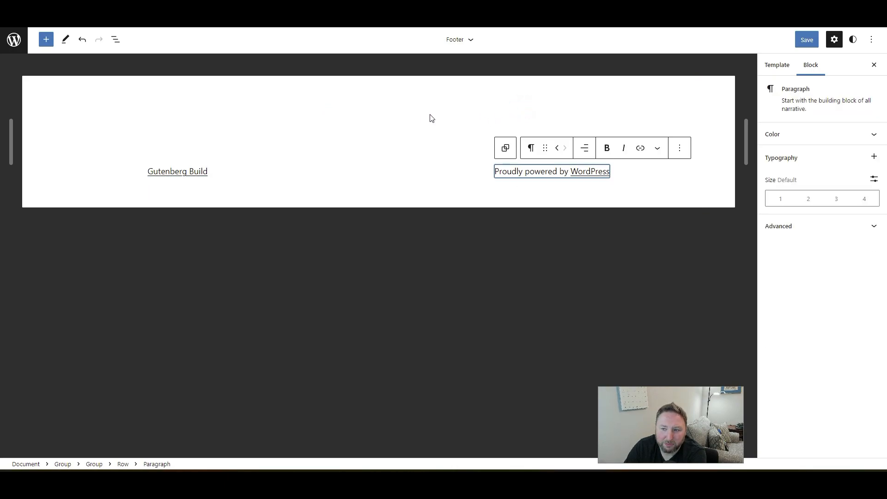
- Hide the block settings, narrow the footer's preview canvas, and save the site changes
click(874, 66)
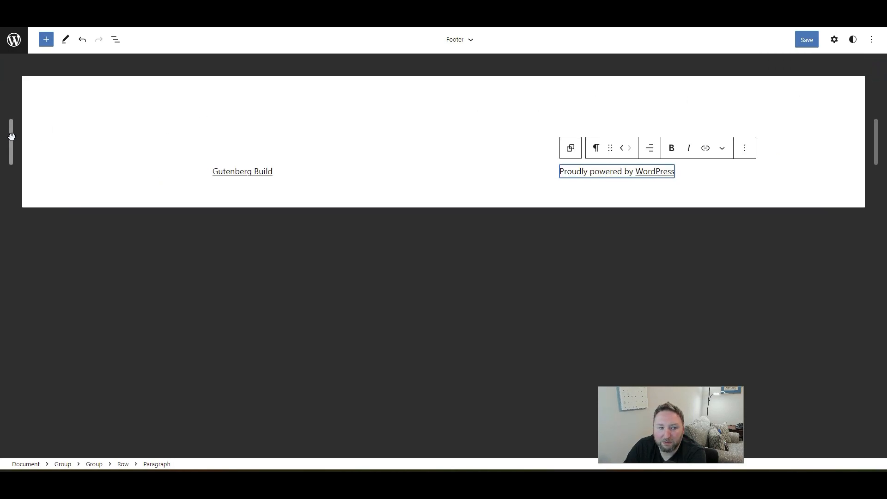
drag(14, 139, 122, 148)
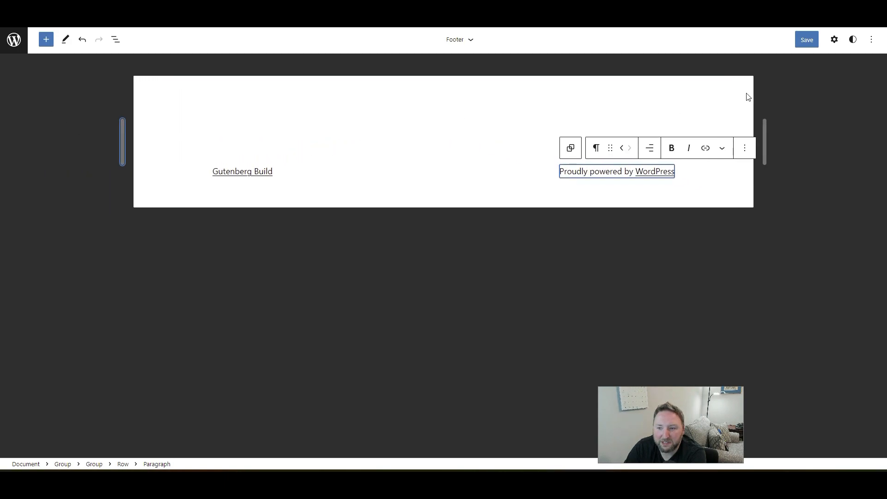
click(802, 41)
click(821, 40)
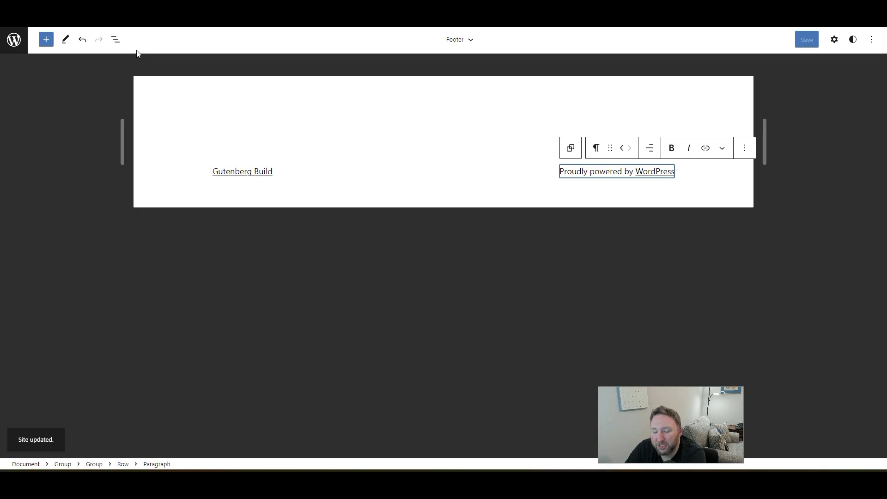
- Leave the site editor for the dashboard and visit the live site's front page
click(14, 39)
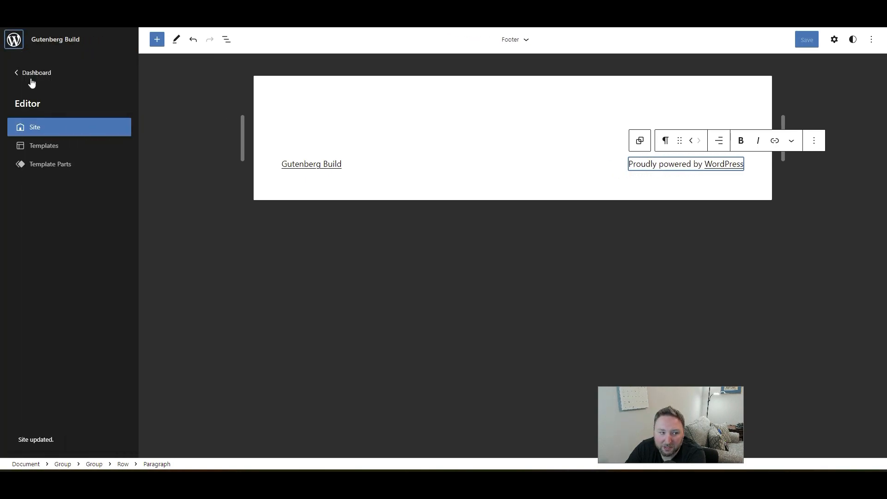
click(23, 73)
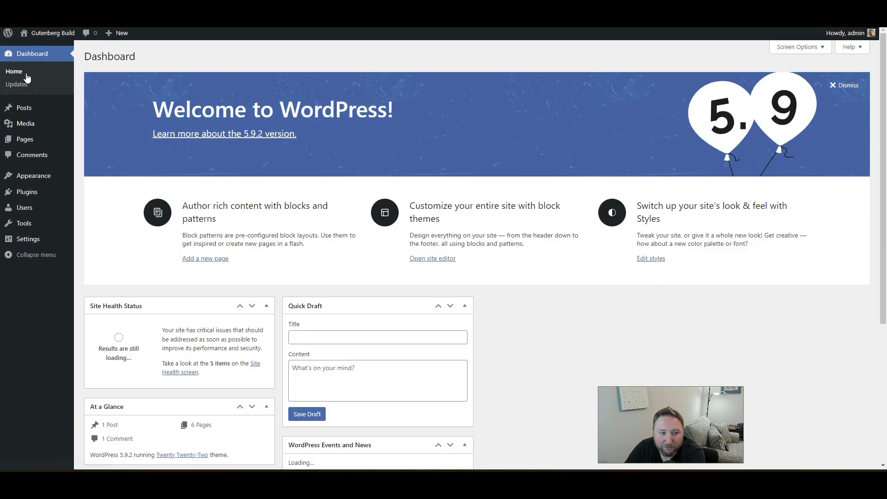
mouse_move(50, 32)
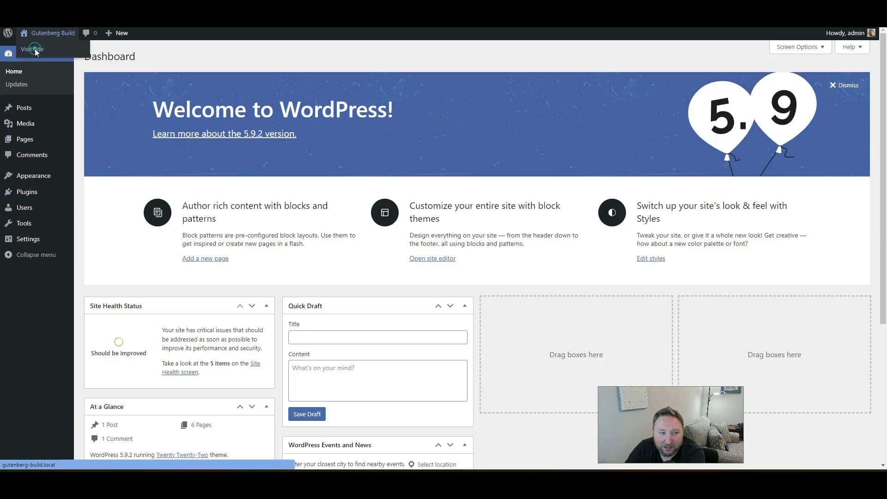
click(36, 51)
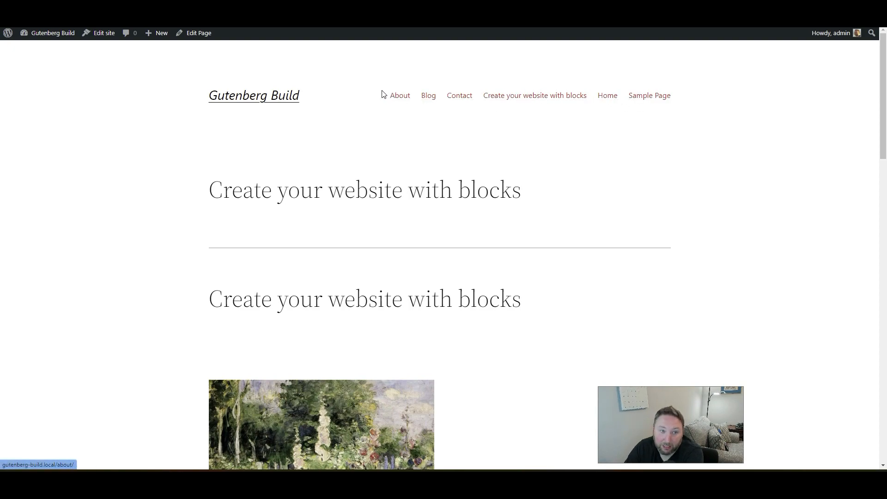
- Open the site editor from the live front page and examine the Page template from header to footer, including its featured image block
click(104, 34)
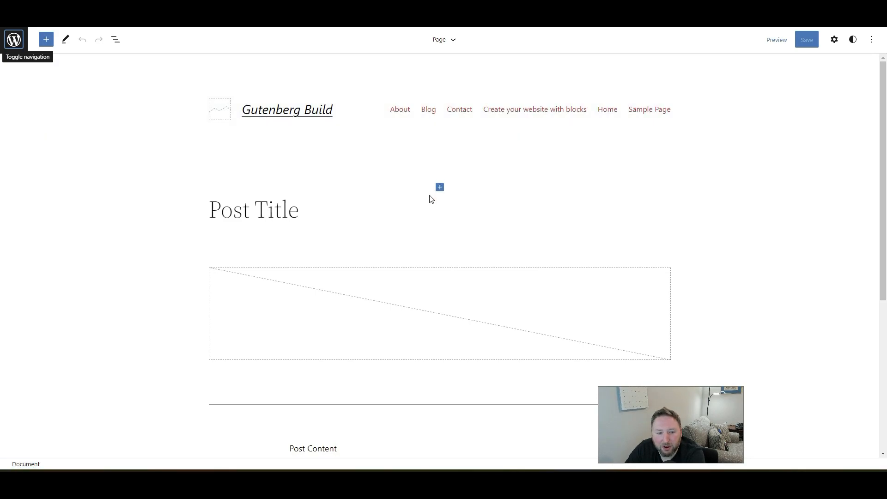
scroll(427, 201, down, 4)
scroll(422, 204, down, 2)
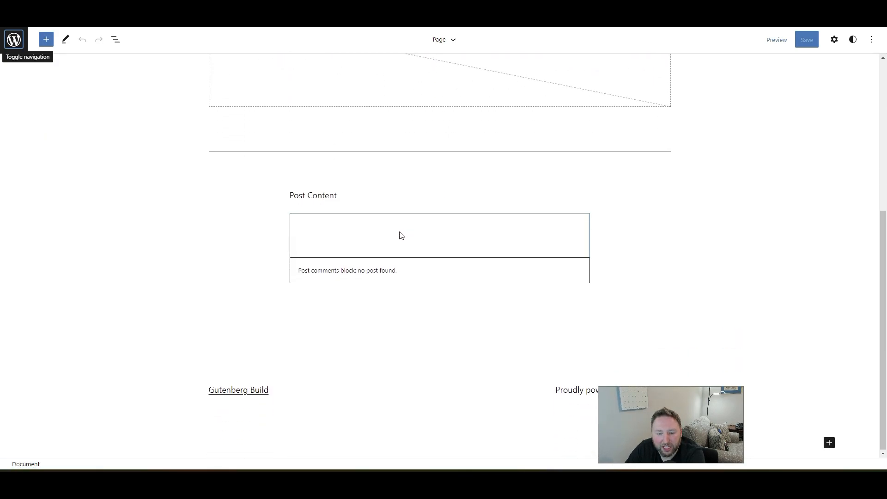
scroll(399, 234, up, 5)
click(313, 311)
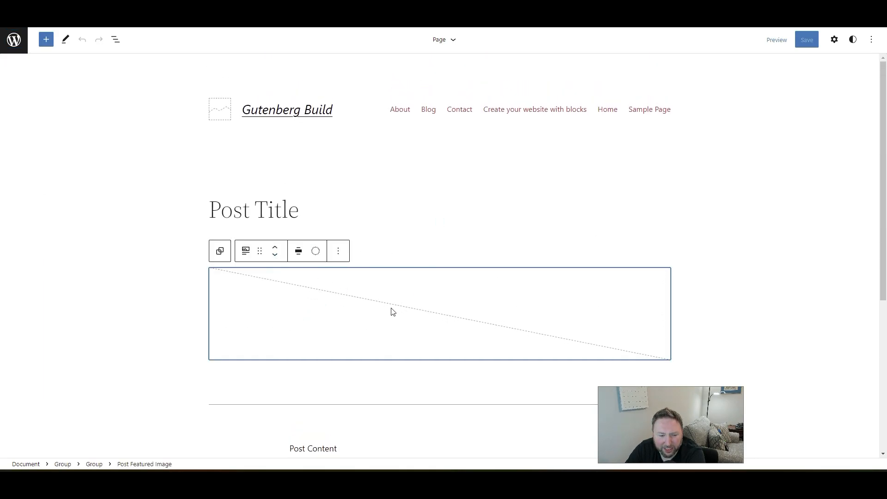
scroll(392, 310, down, 3)
scroll(301, 313, down, 3)
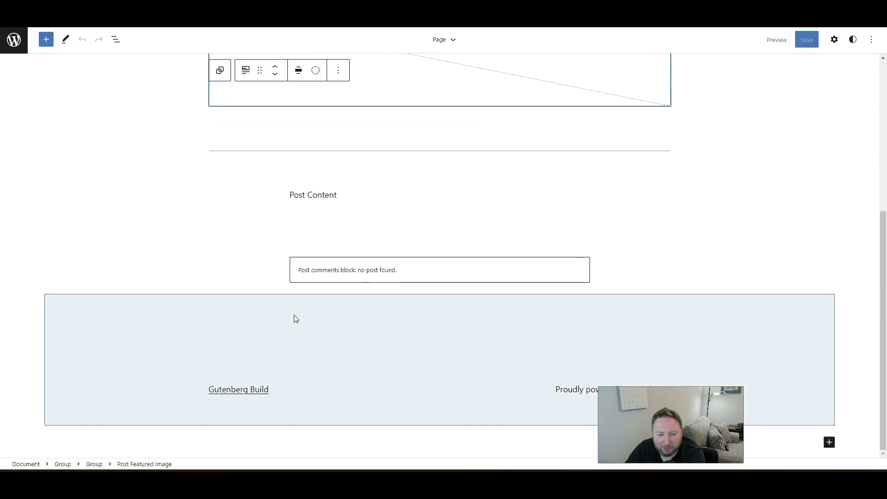
scroll(342, 324, up, 5)
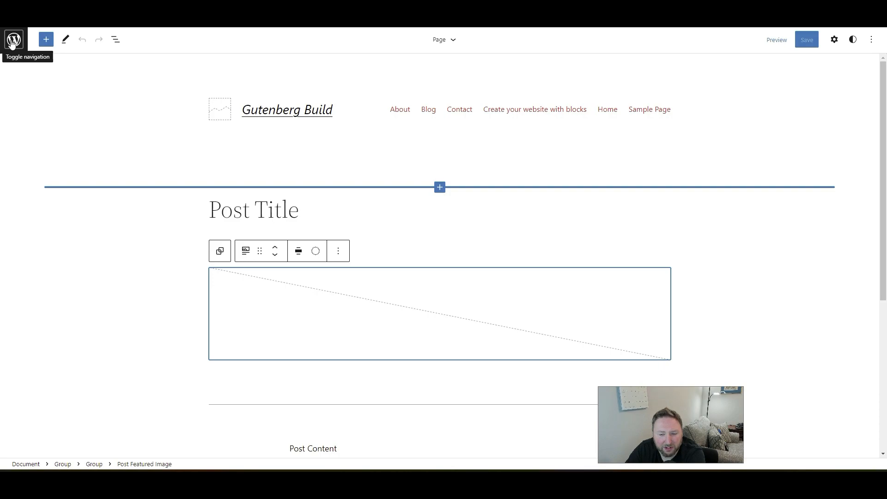
- Leave the site editor for the dashboard and dismiss the WordPress welcome panel
click(13, 41)
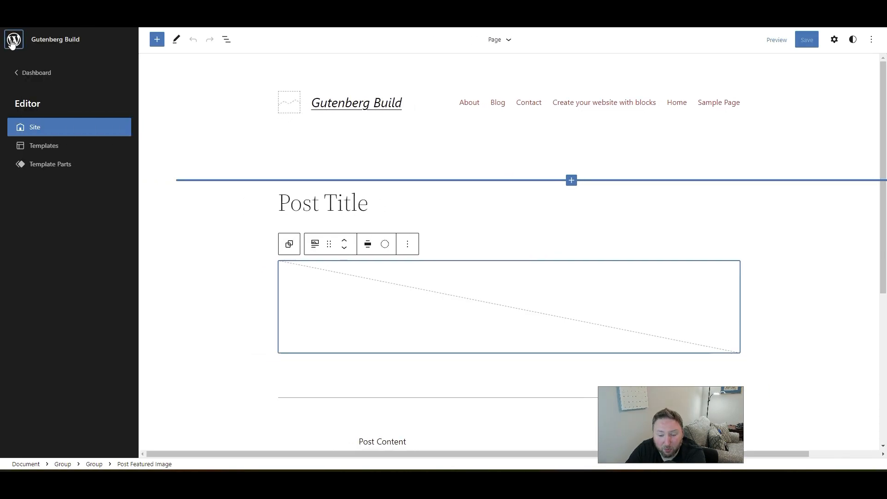
click(35, 72)
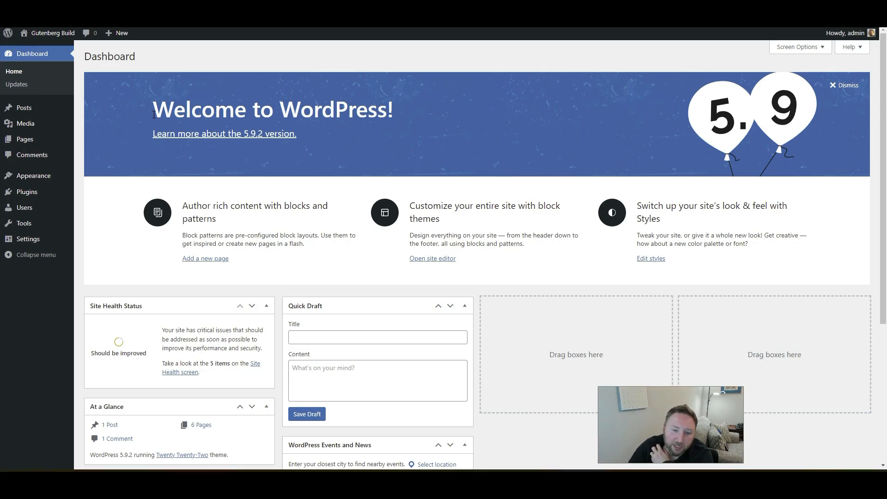
click(845, 86)
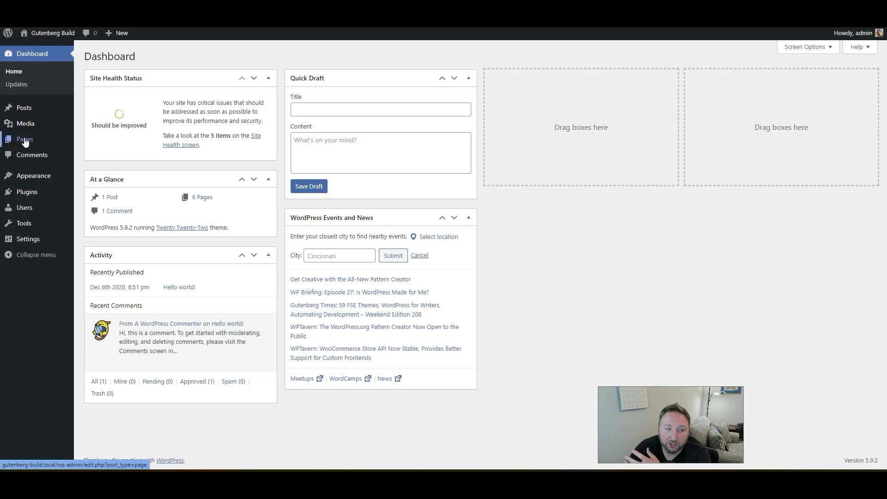
- Open the site editor from the dashboard to view the Page template, and return to the dashboard
mouse_move(26, 143)
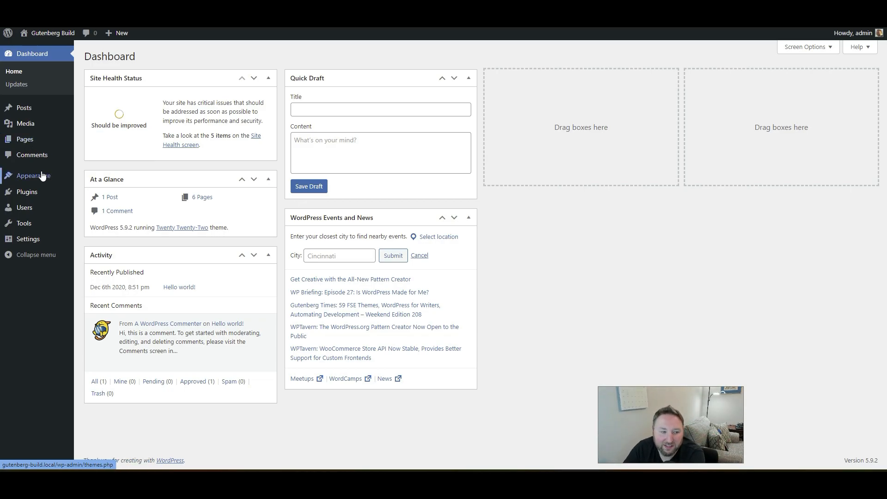
mouse_move(42, 176)
click(89, 194)
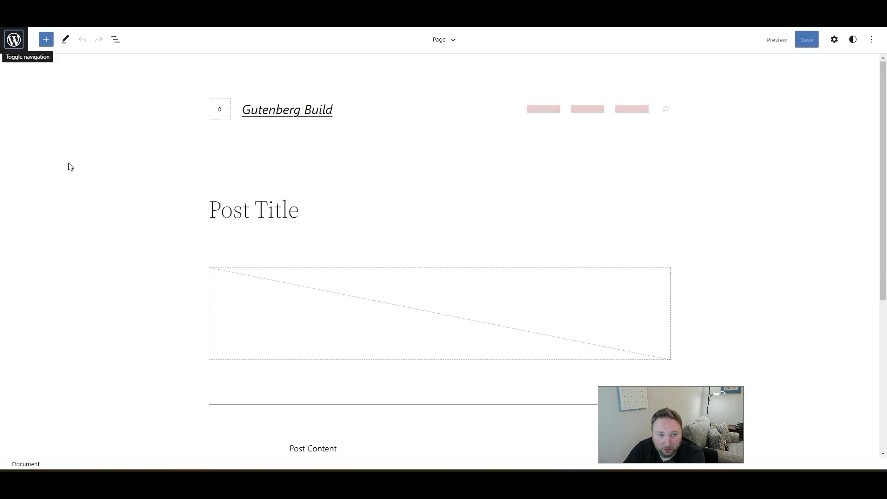
click(12, 41)
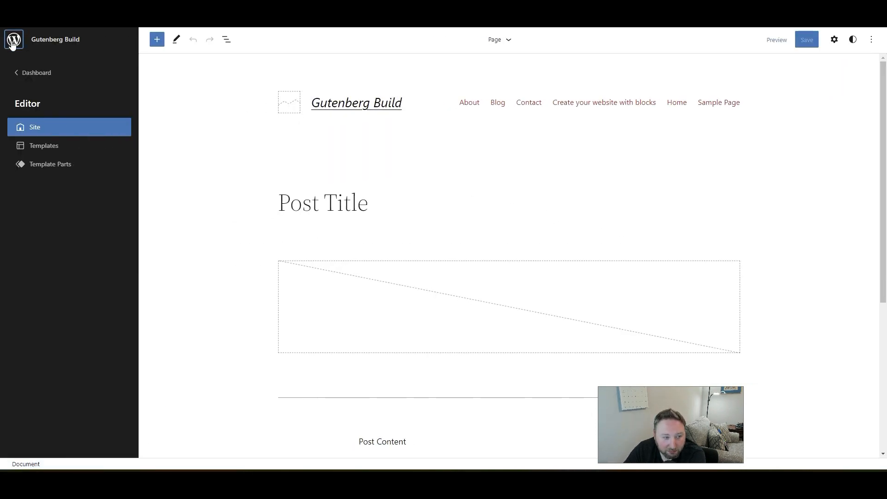
click(33, 73)
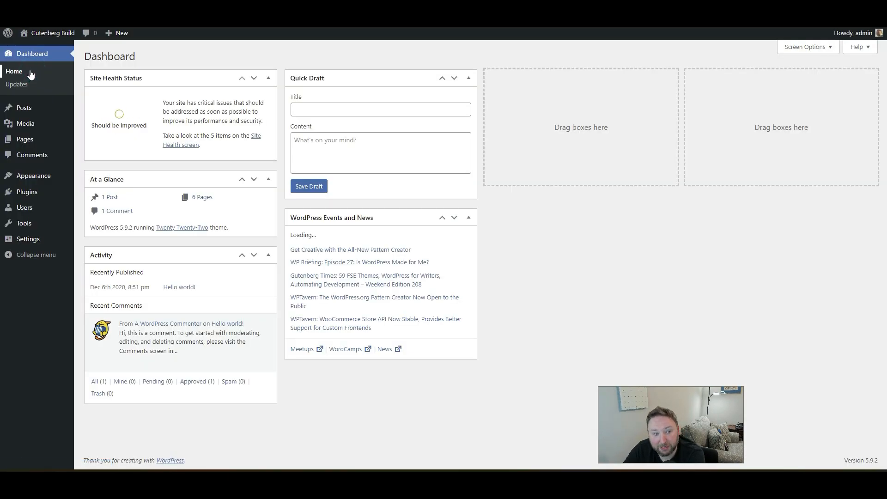
- Go to the list of all pages, open the About page in the editor to view it, and return to the list
mouse_move(25, 112)
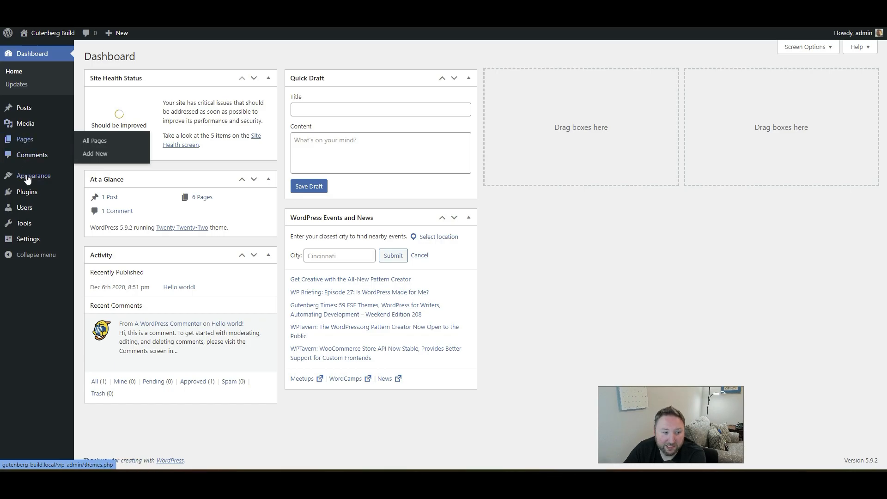
mouse_move(28, 180)
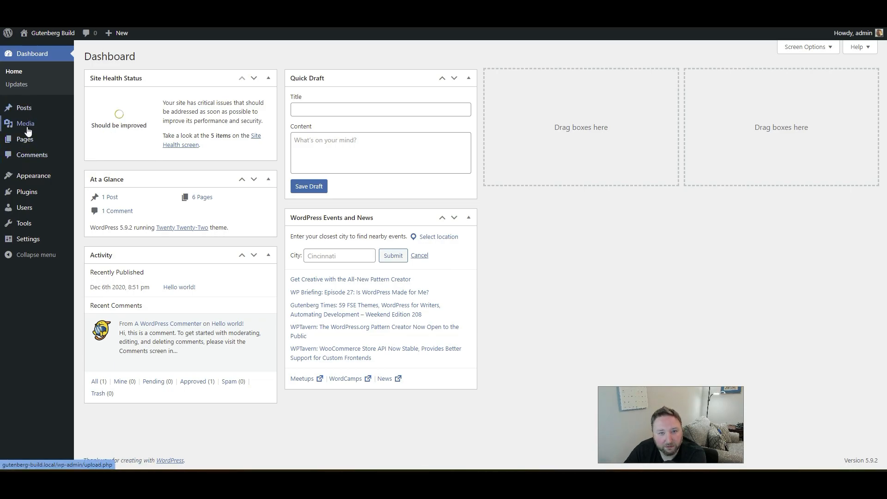
mouse_move(29, 140)
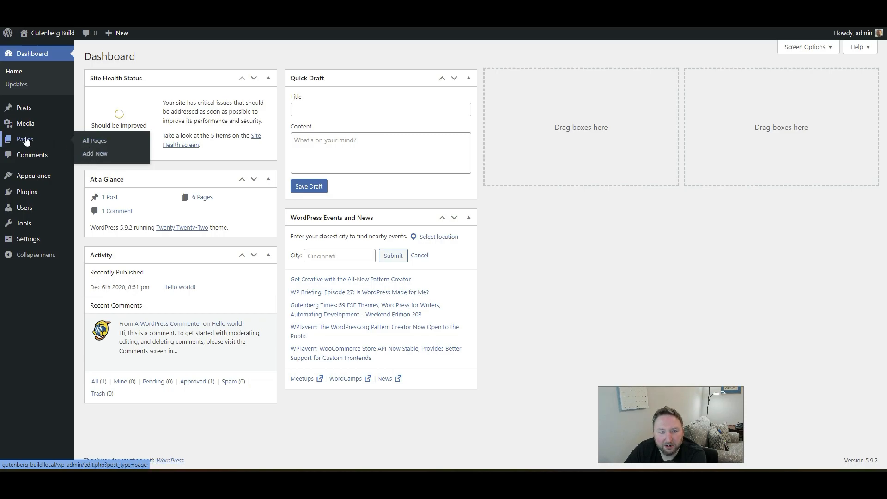
click(93, 140)
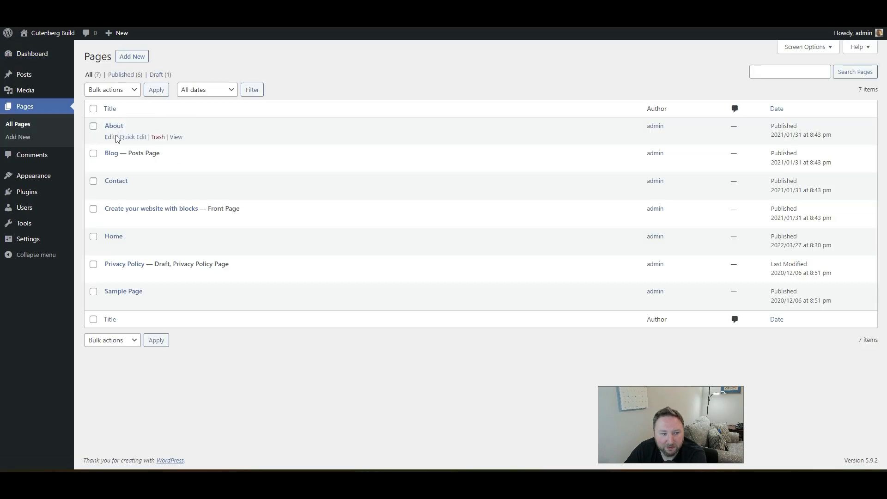
click(110, 138)
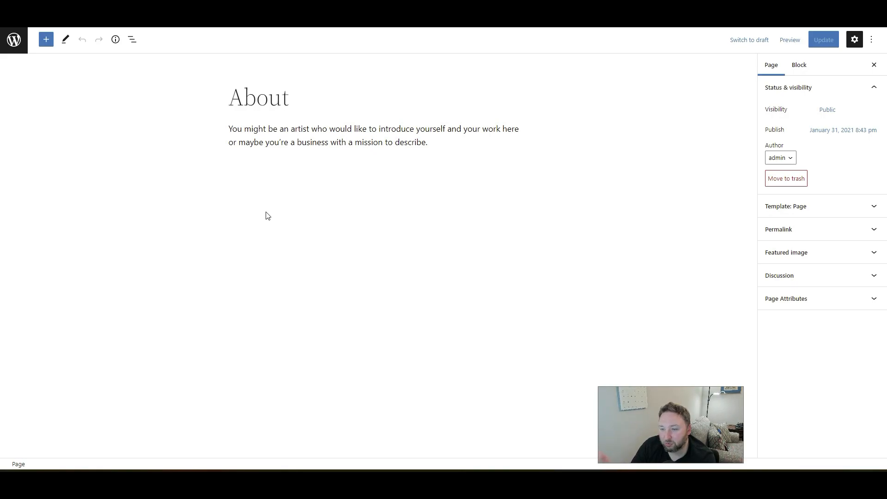
click(14, 40)
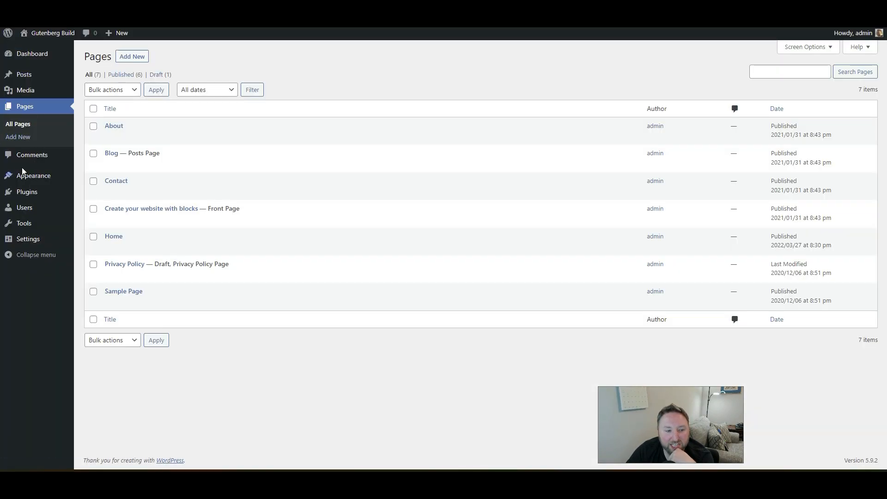
- Go through the installed themes screen to the site editor and bring up the list of all templates
click(30, 157)
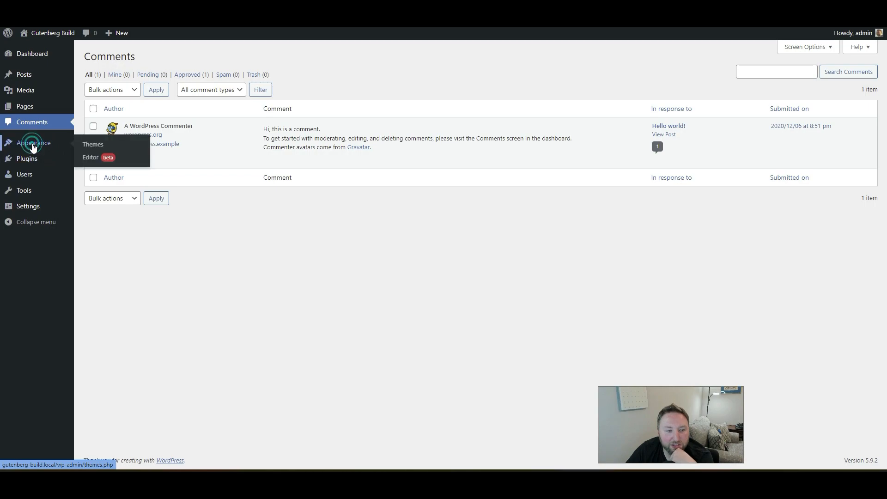
click(30, 143)
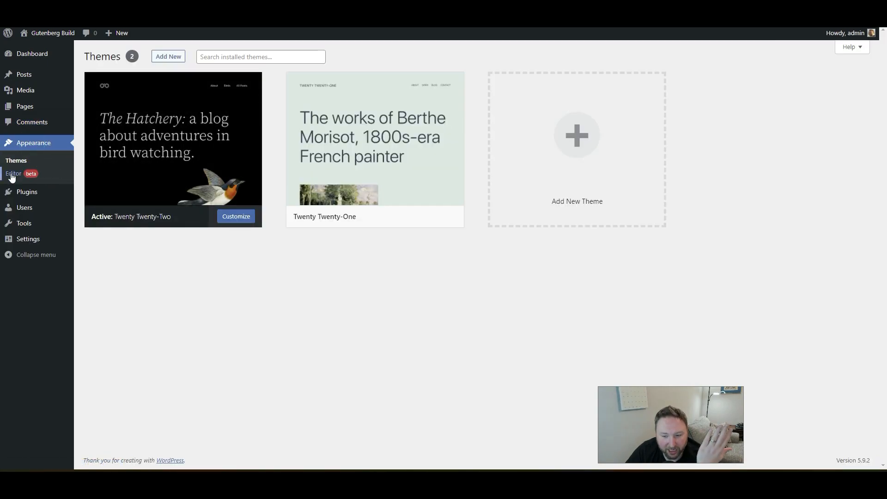
click(12, 174)
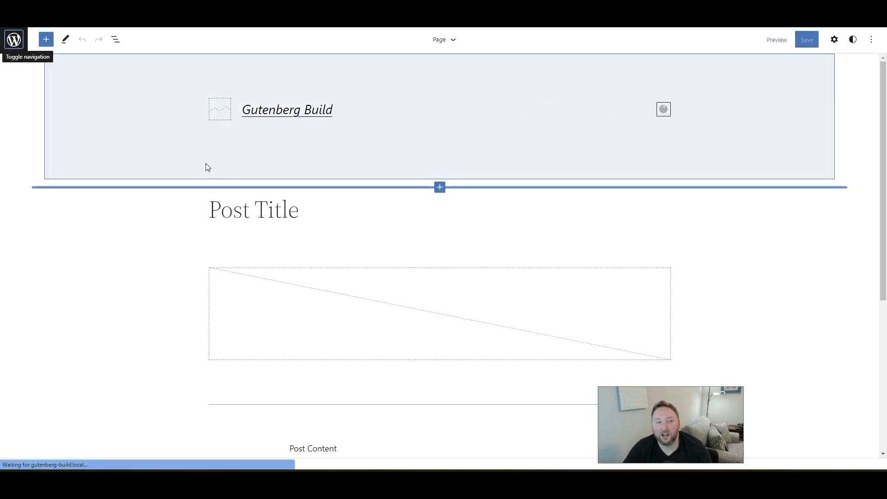
click(454, 40)
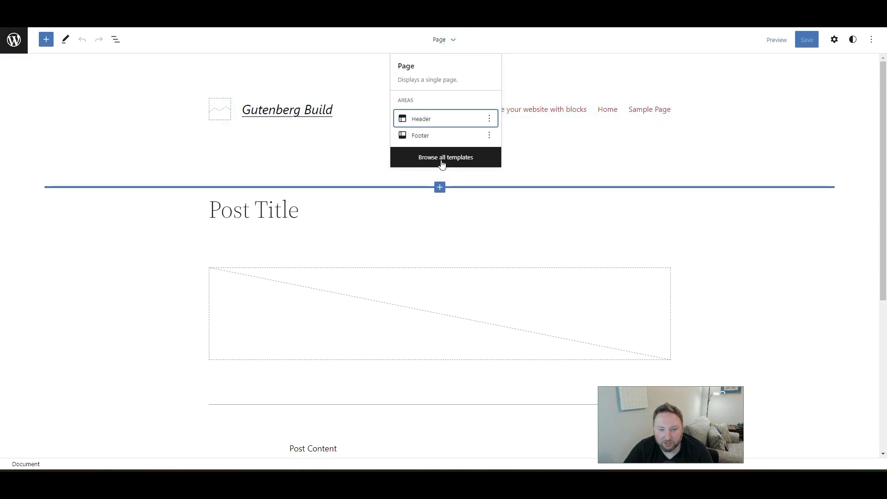
click(440, 162)
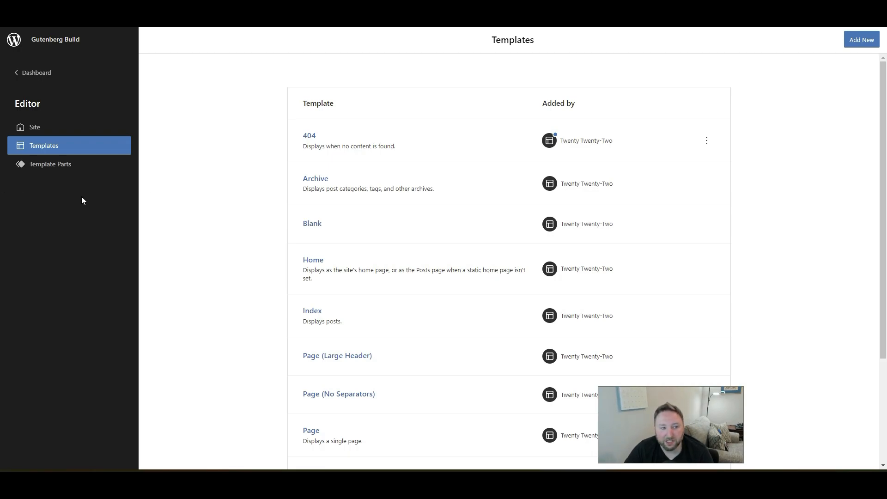
- Return from the templates list to the dashboard and reopen the site editor
click(35, 73)
mouse_move(27, 107)
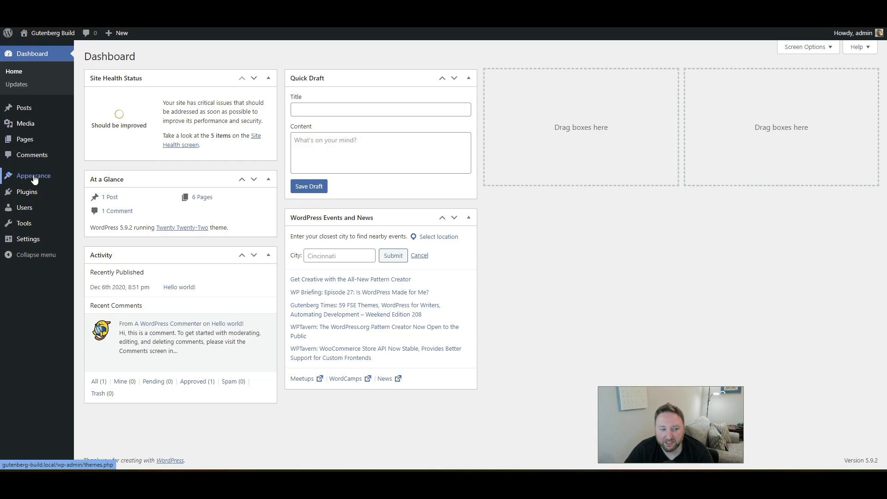
mouse_move(22, 178)
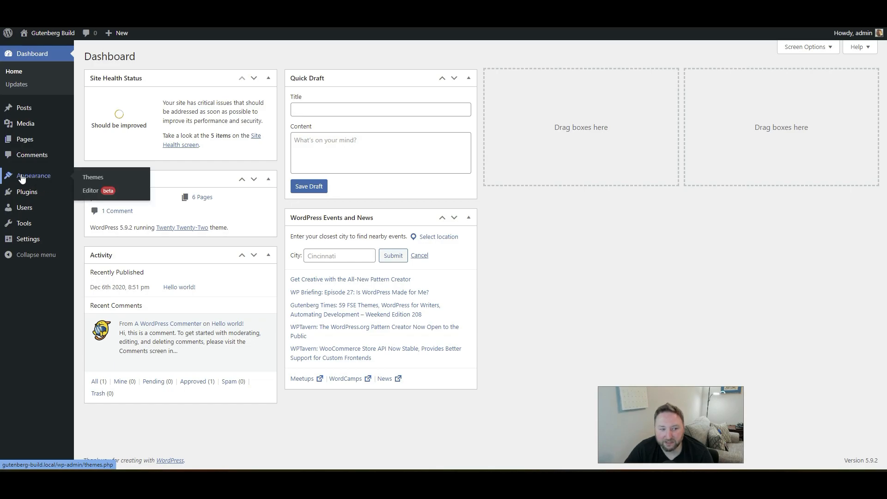
click(91, 191)
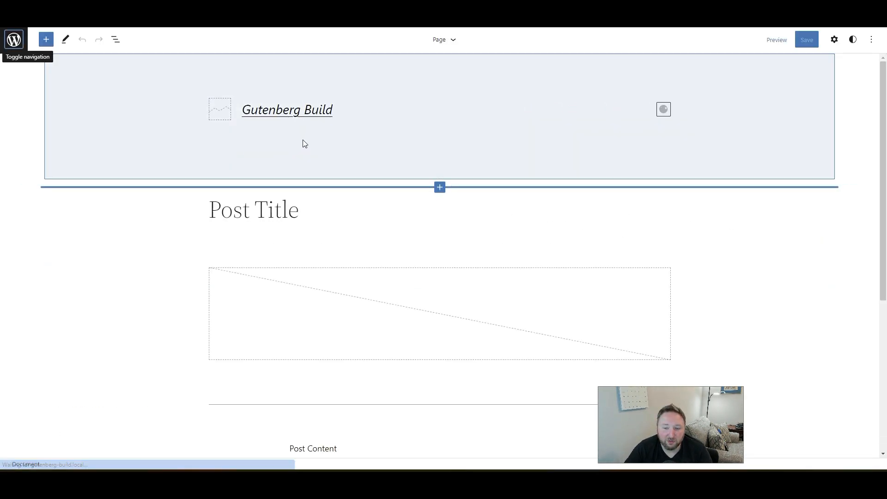
- Select the Page template's featured image block and step up through its parent groups to the document level
scroll(304, 144, down, 5)
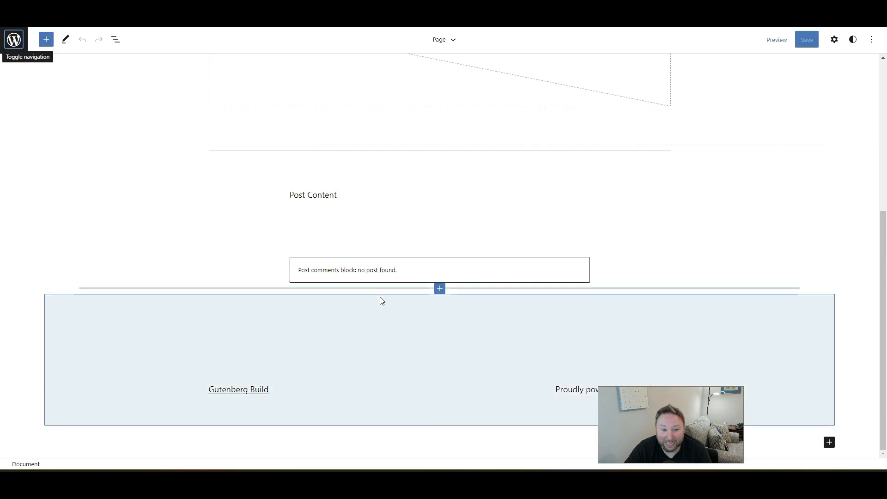
scroll(380, 300, up, 3)
click(255, 190)
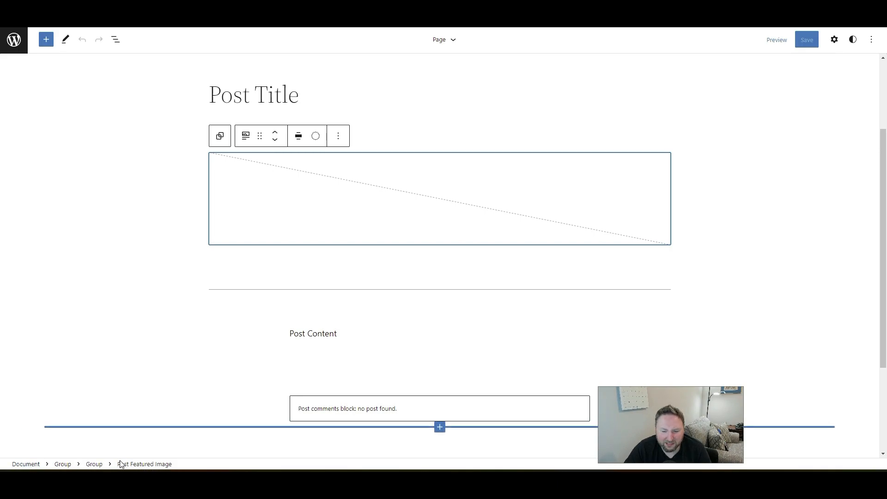
click(94, 464)
click(62, 464)
click(27, 464)
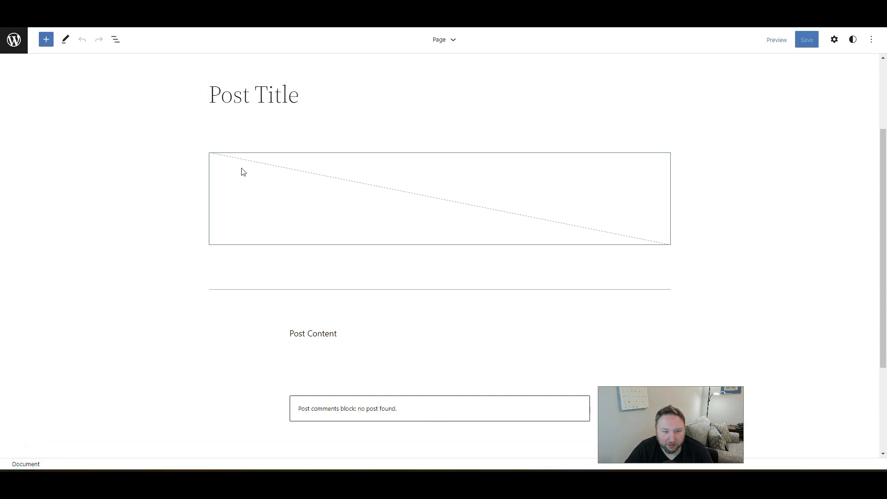
- Inspect the post title block, the header's site title and navigation blocks, and the row containing the navigation
scroll(277, 185, up, 2)
click(314, 198)
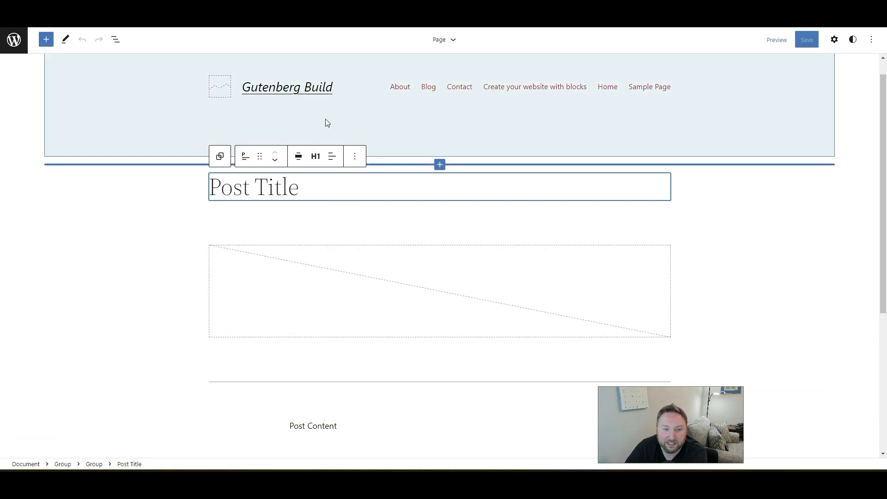
click(324, 121)
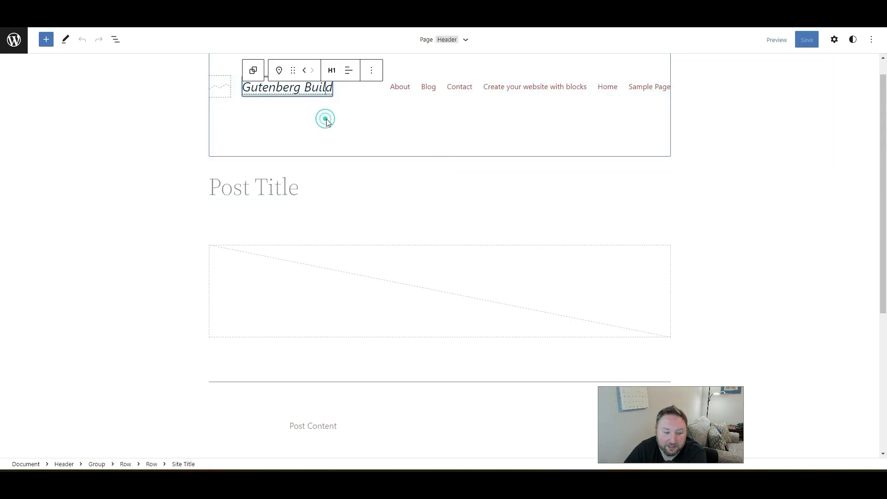
click(395, 92)
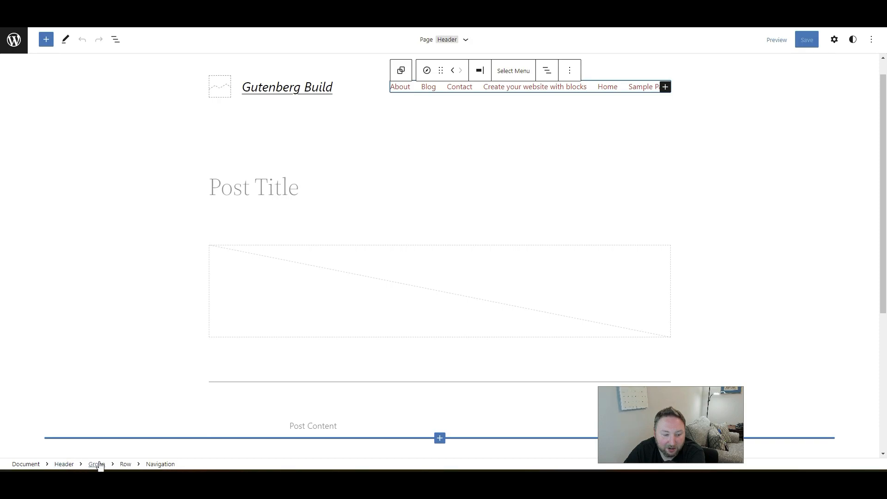
click(124, 464)
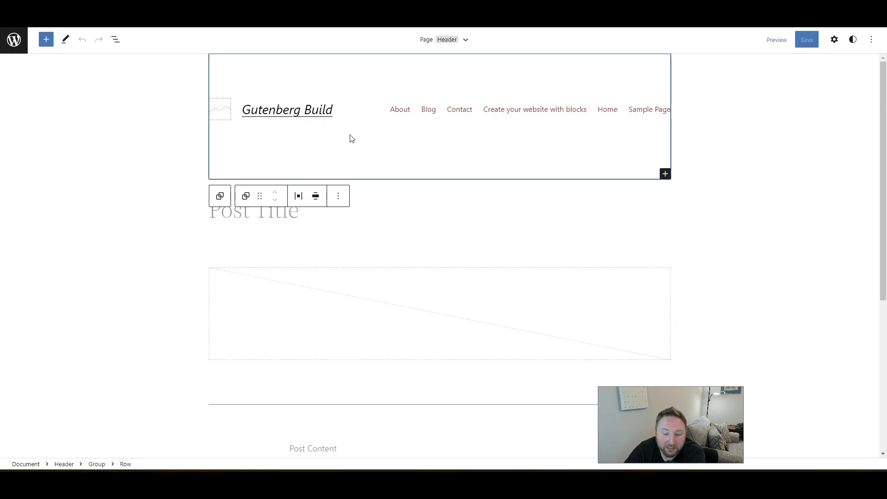